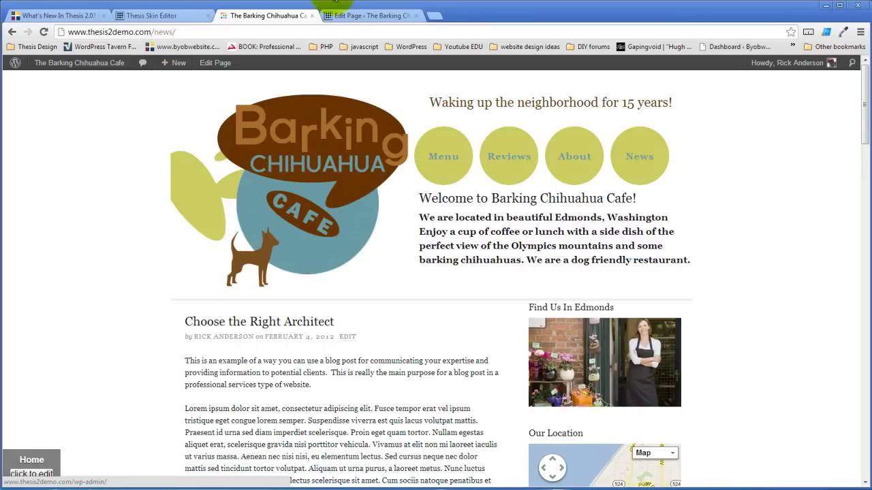
Step: In the Thesis Skin Editor, set the Body package's background color to cccc66 and save the package
click(162, 19)
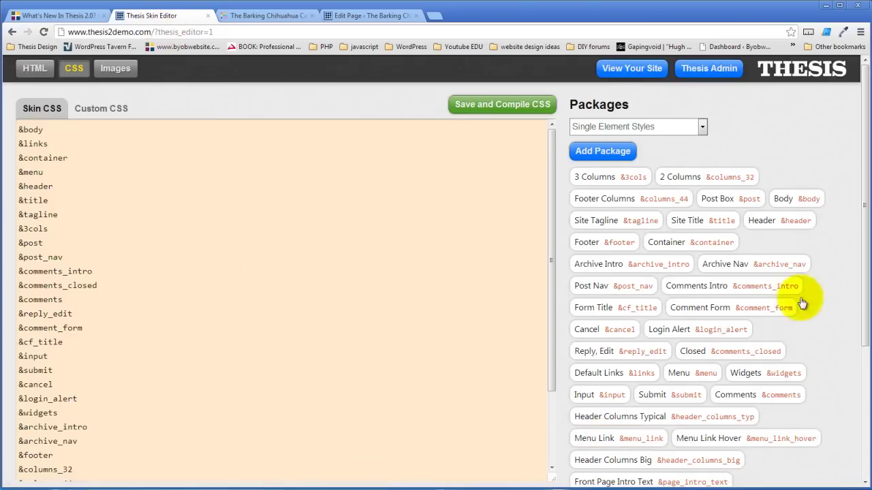
click(794, 198)
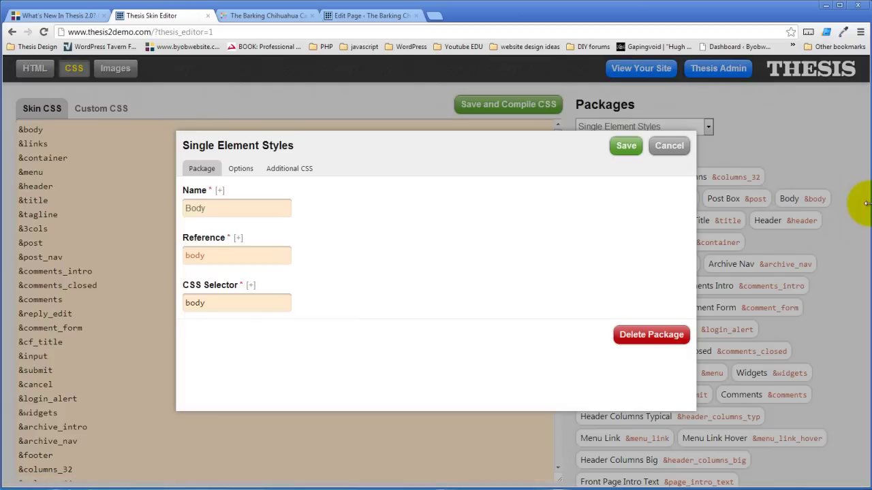
click(247, 170)
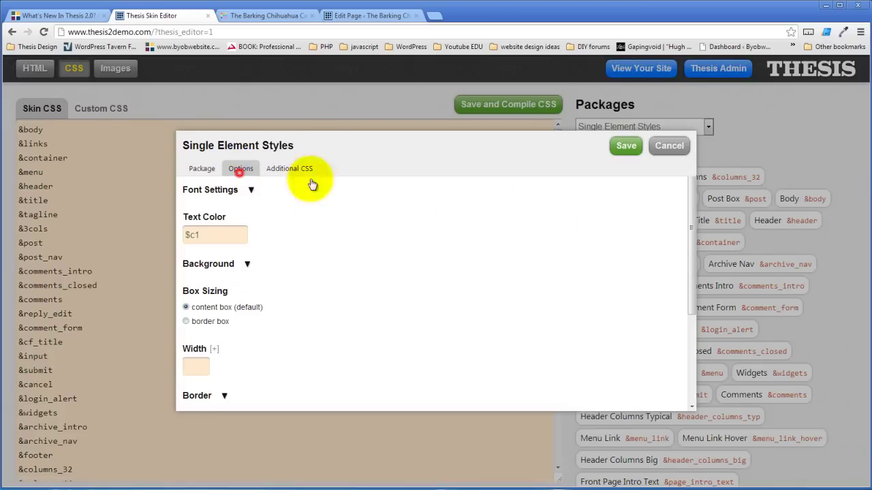
click(248, 263)
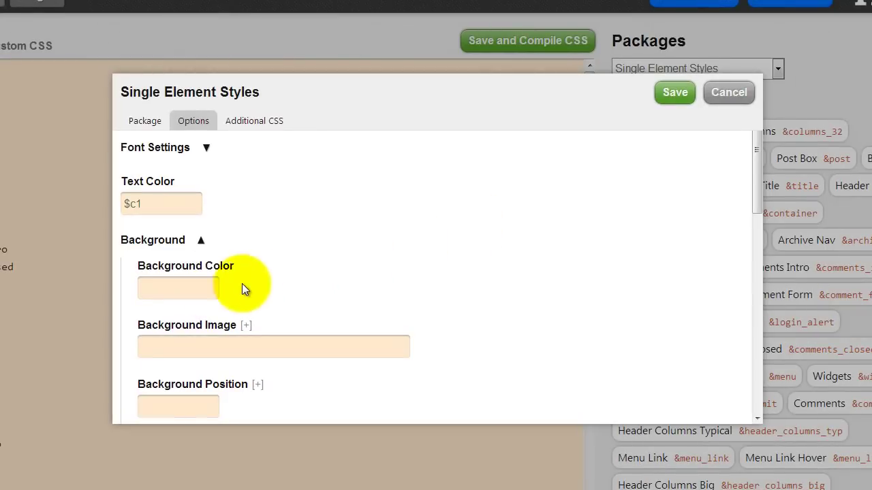
click(235, 306)
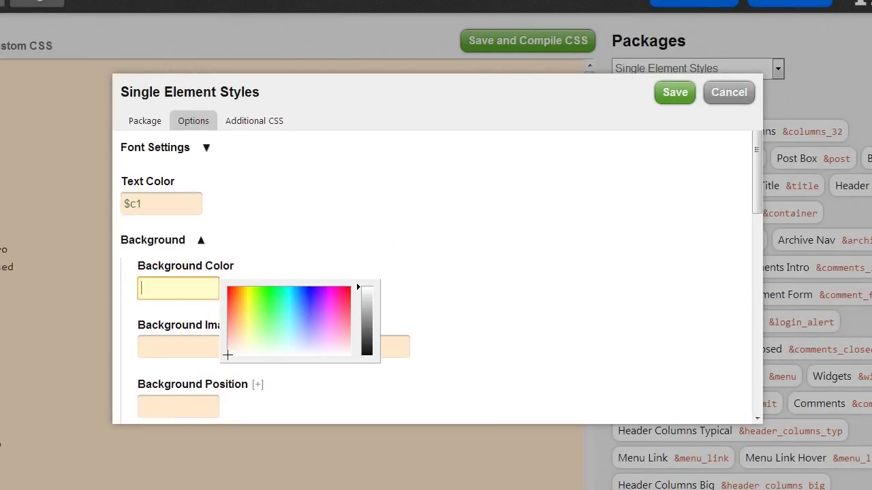
key(Escape)
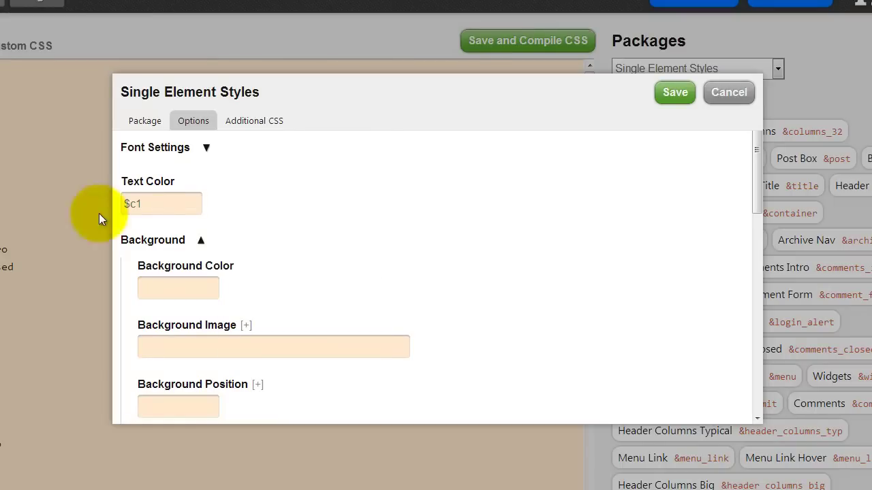
click(164, 291)
click(247, 319)
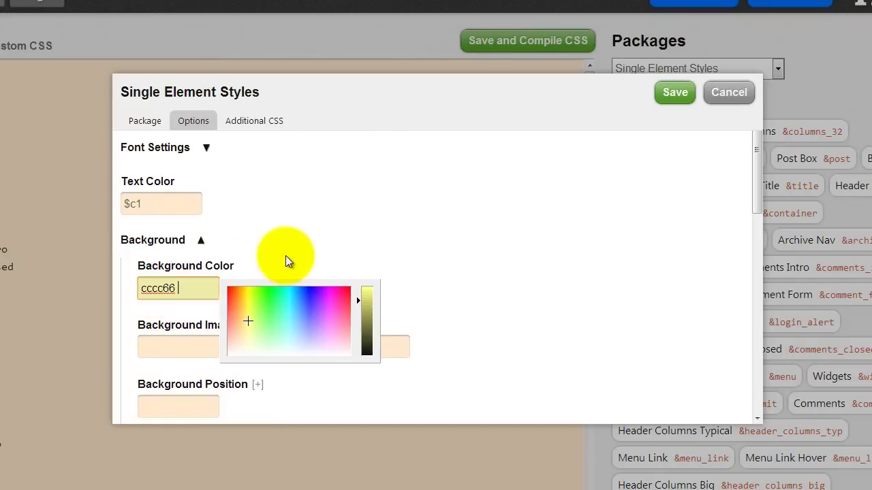
click(200, 240)
click(199, 241)
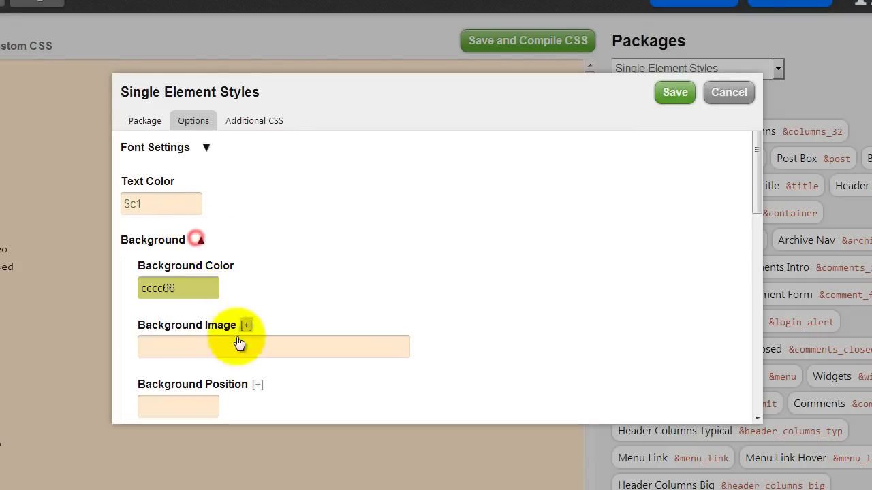
click(204, 352)
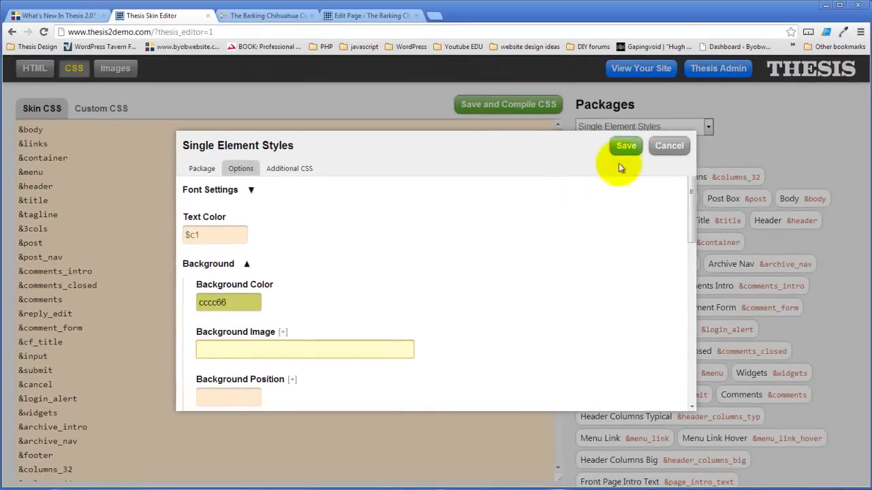
click(675, 92)
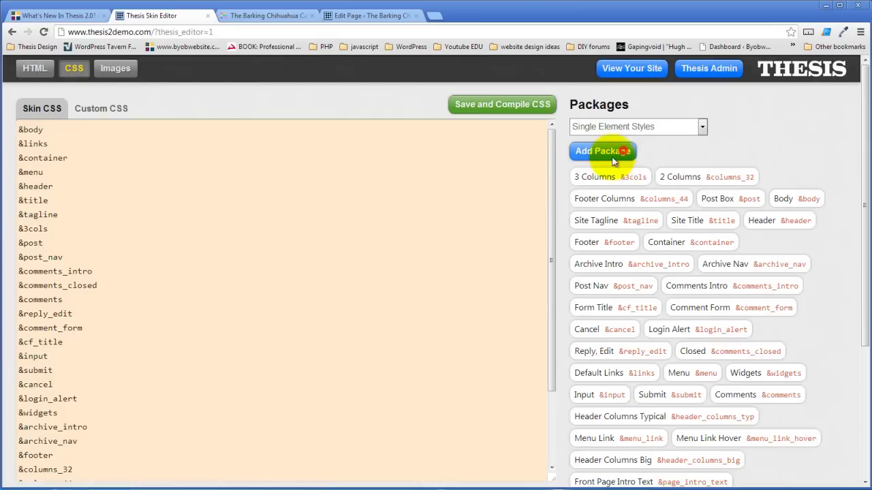
Step: Upload darkGreenPaw.png from the Downloads folder to the skin's images
click(115, 68)
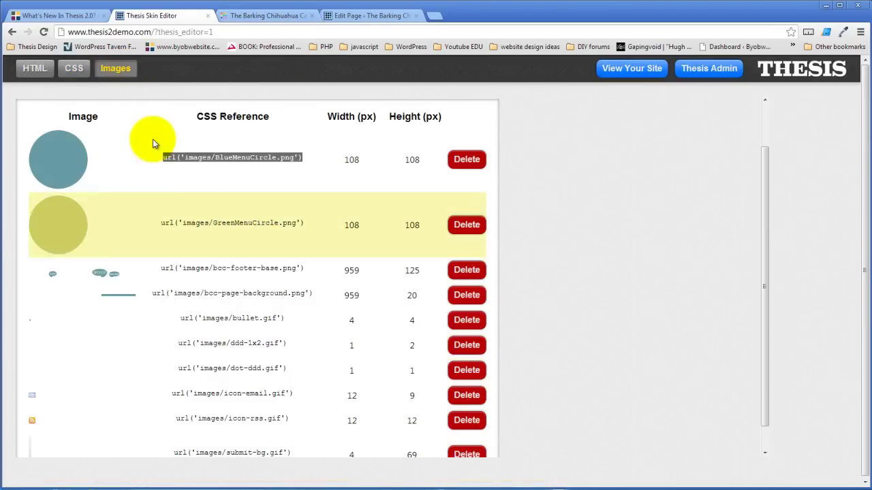
scroll(184, 232, up, 1)
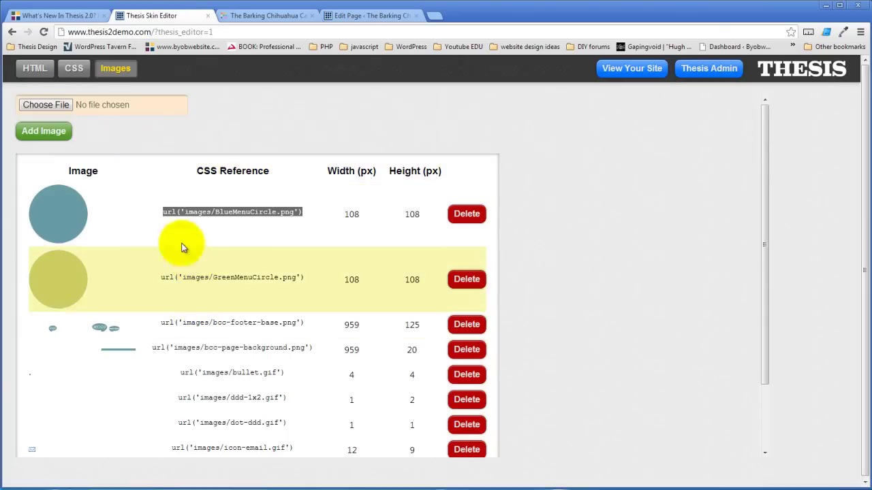
click(45, 105)
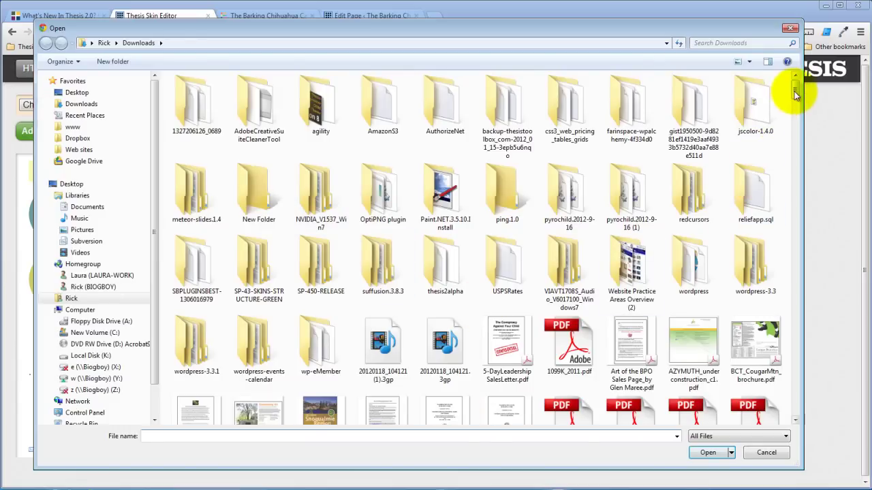
drag(794, 87, 800, 124)
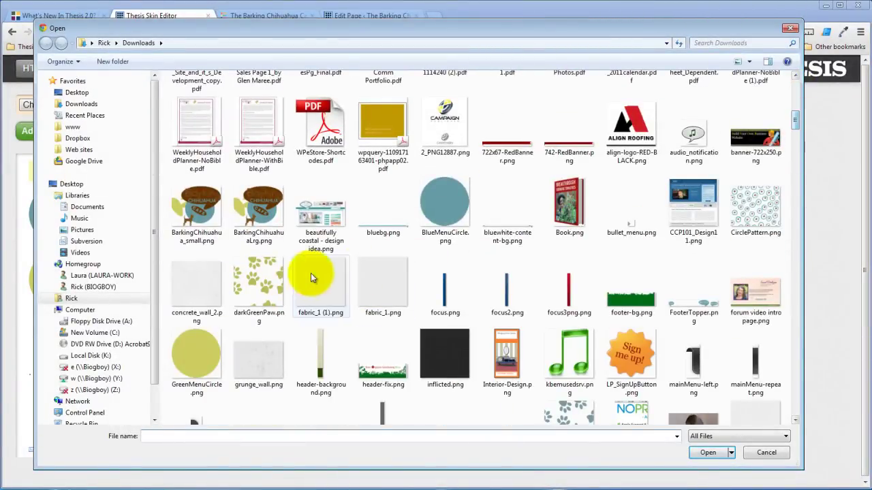
click(259, 283)
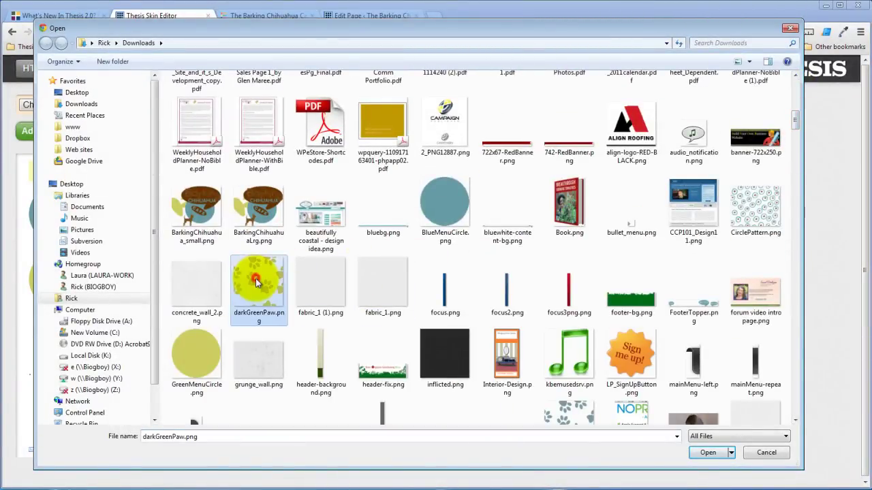
click(702, 454)
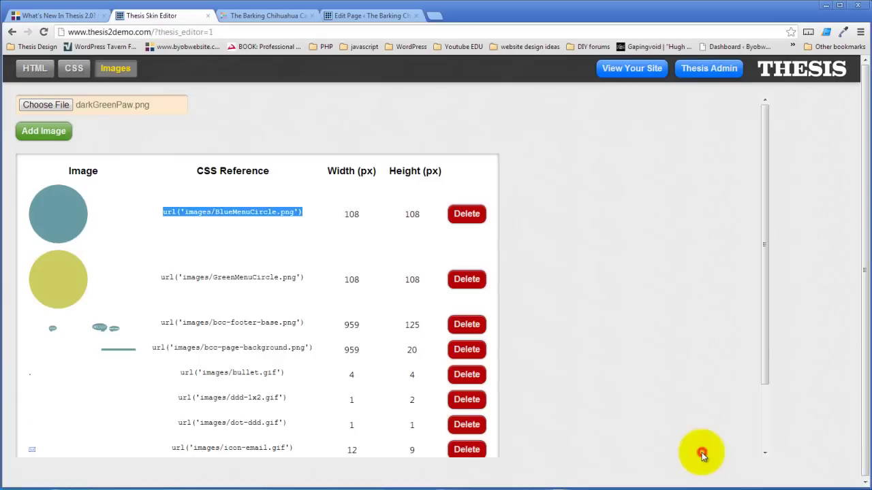
click(60, 130)
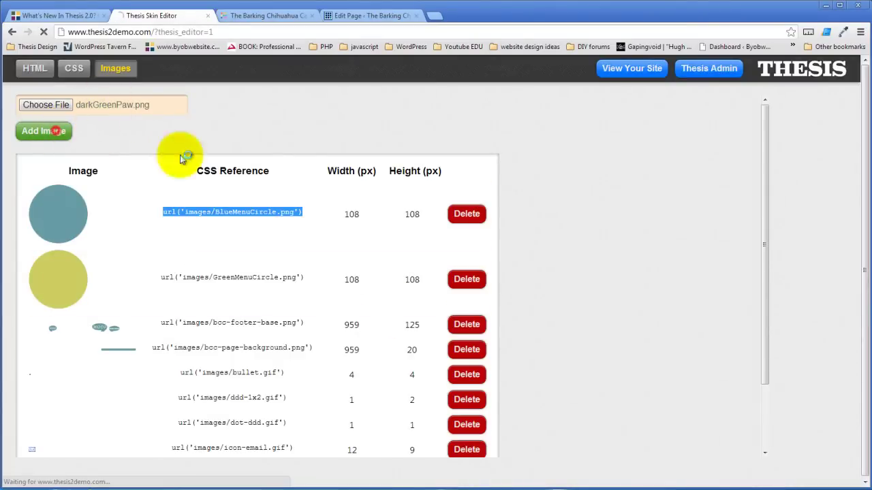
Step: Copy the blue circle's CSS reference and set the Body package's background image to images/BlueMenuCircle.png, without the url wrapper and quotes
click(194, 211)
key(ctrl+c)
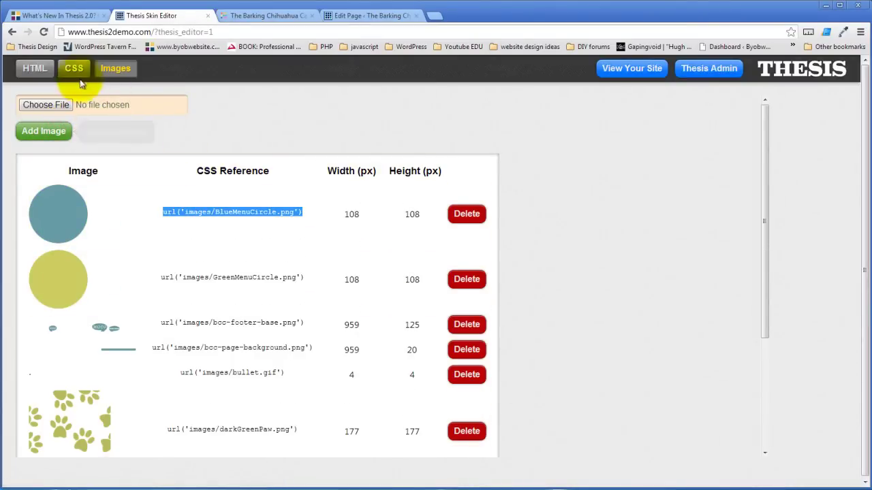
click(74, 68)
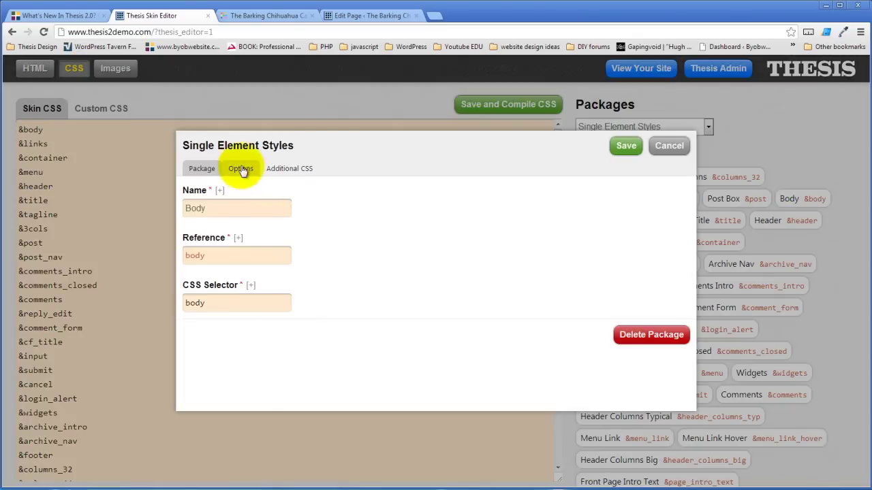
click(239, 170)
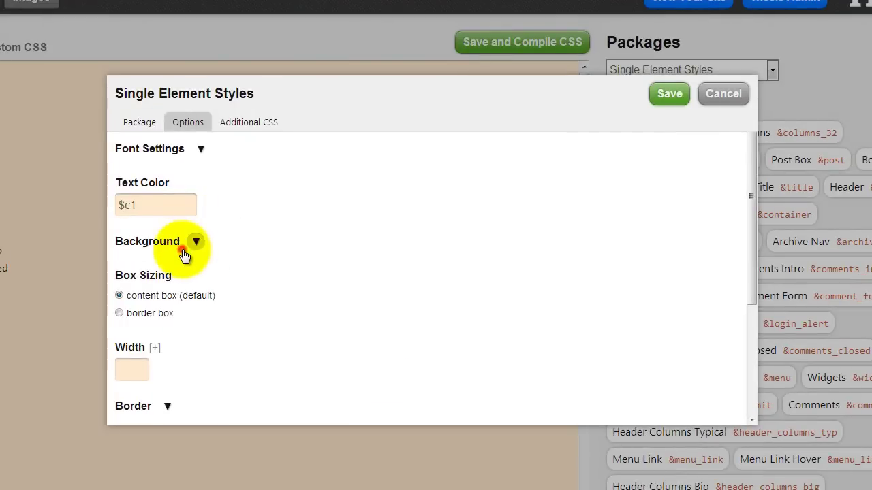
click(204, 252)
click(189, 352)
key(ctrl+v)
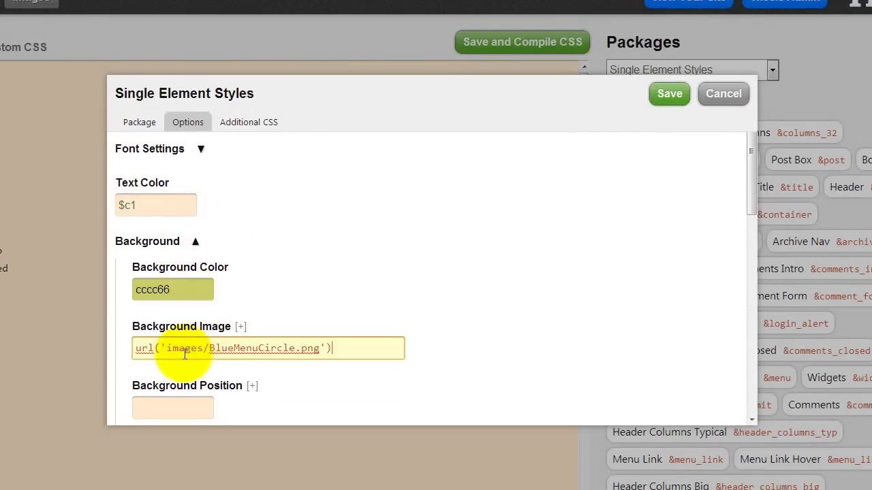
drag(164, 348, 101, 356)
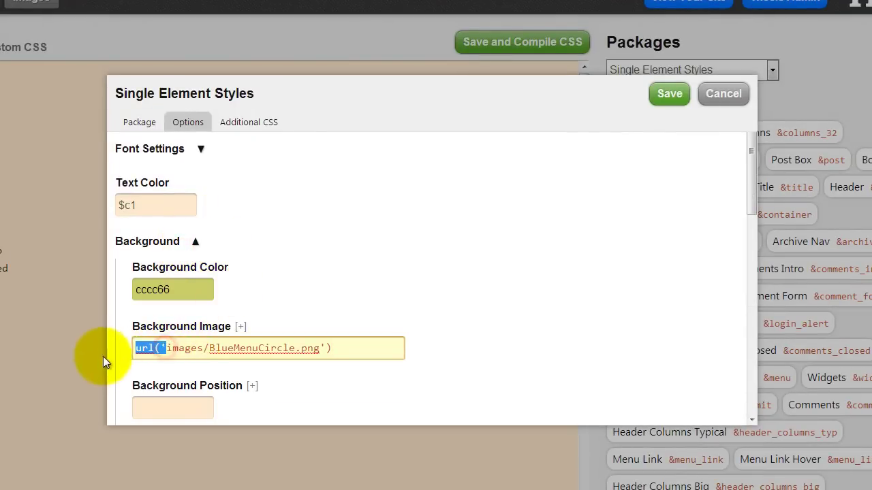
key(BackSpace)
drag(288, 349, 333, 350)
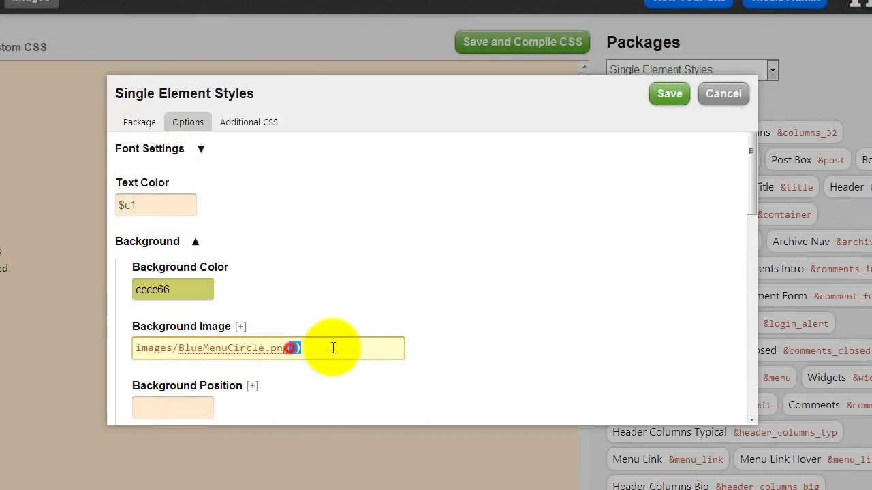
key(BackSpace)
click(368, 303)
Step: Set the Body package's background position to top center and save the package
scroll(155, 314, down, 1)
click(164, 339)
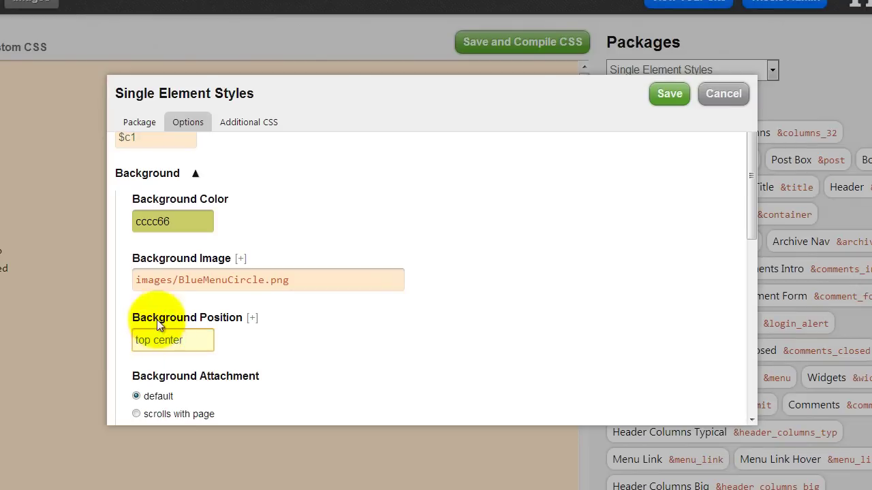
scroll(275, 352, down, 2)
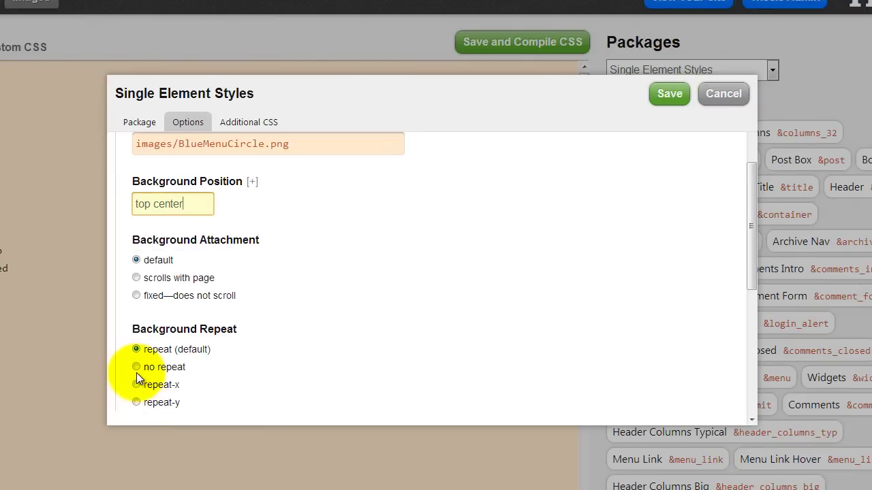
scroll(282, 315, down, 1)
scroll(282, 312, up, 2)
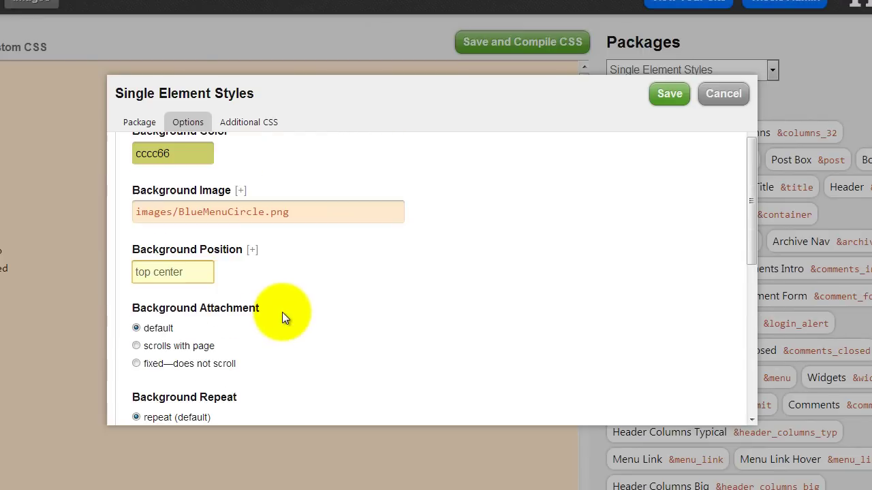
scroll(282, 311, up, 2)
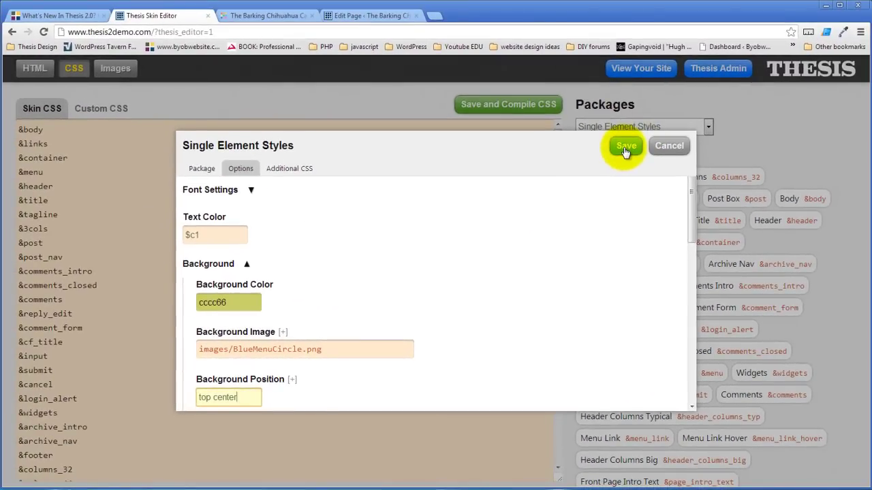
click(670, 94)
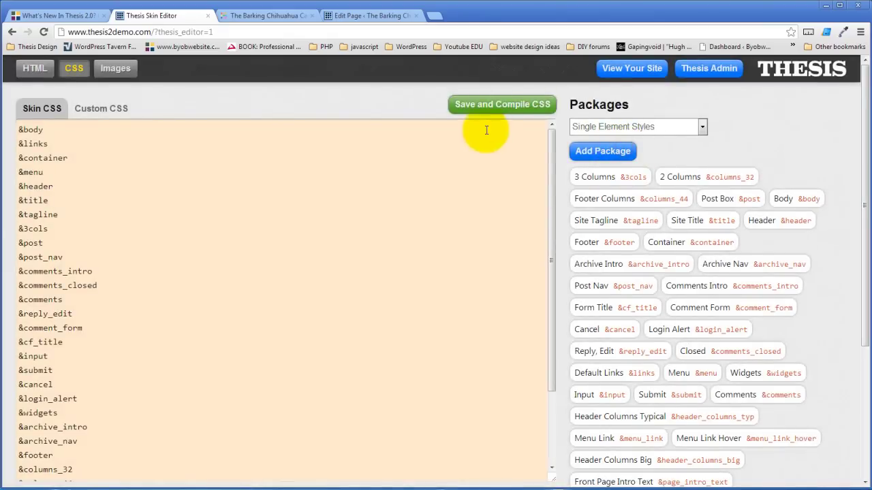
Step: Save and compile the skin CSS, then reload the site's news page to check the new background
click(478, 104)
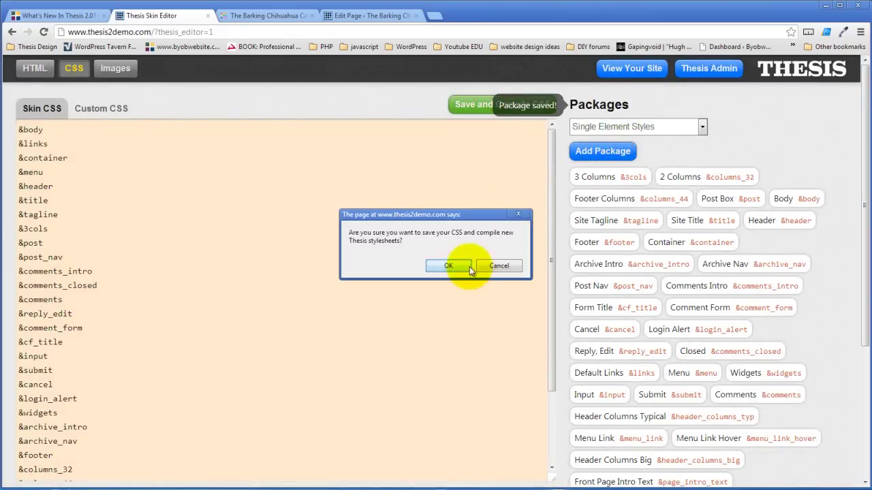
click(450, 265)
click(273, 24)
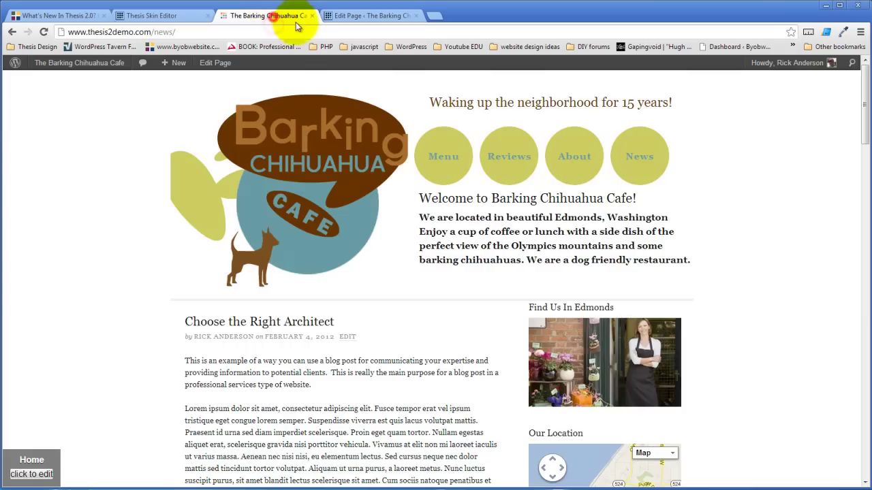
click(43, 32)
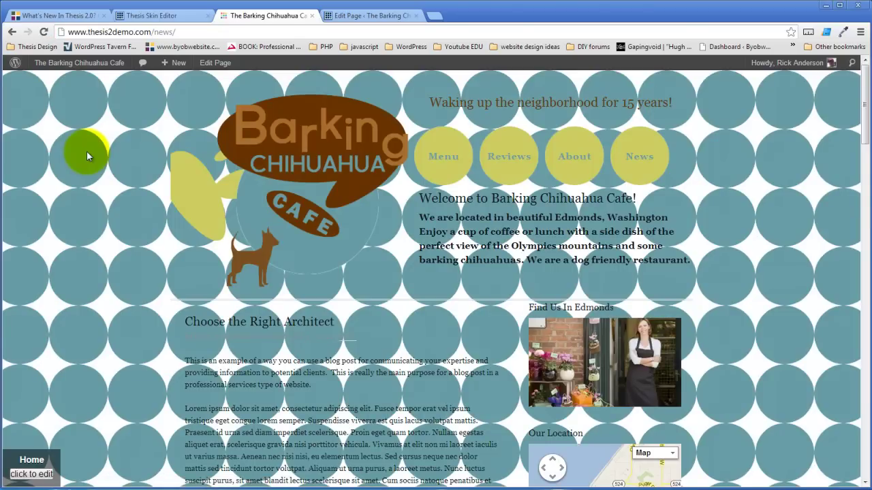
Step: Copy the CSS reference of darkGreenPaw.png from the skin editor's image list
click(161, 18)
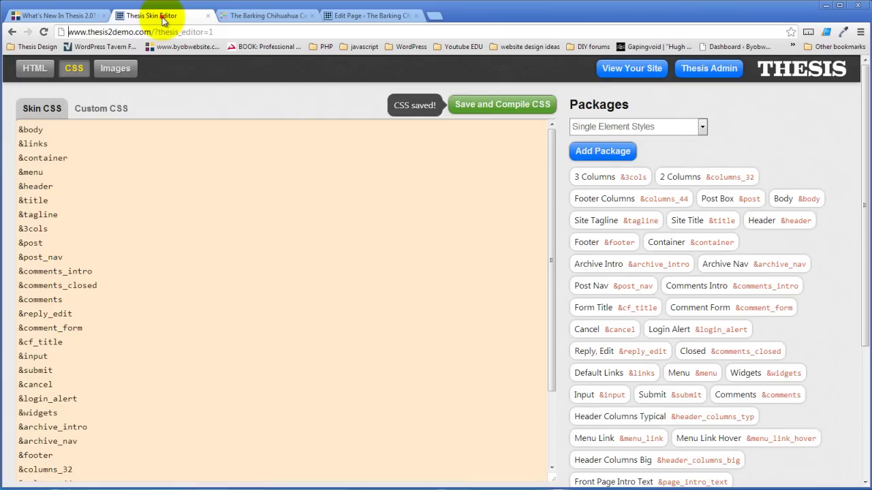
click(115, 68)
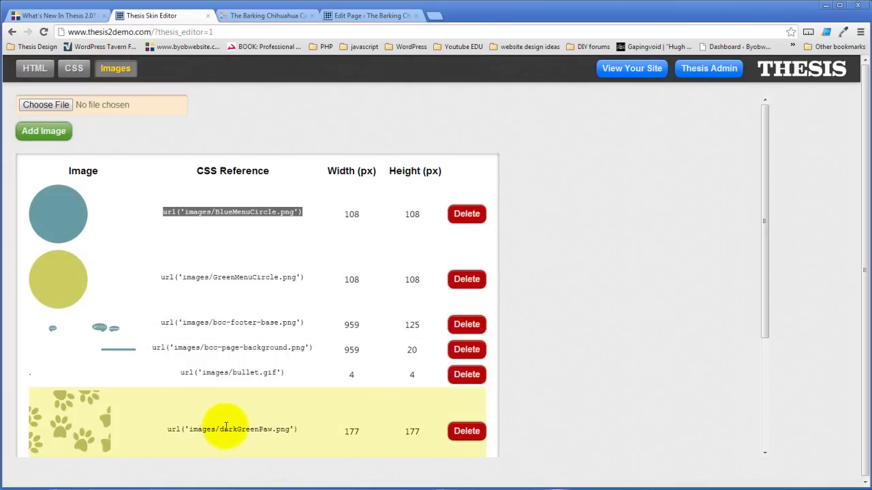
click(226, 428)
key(ctrl+c)
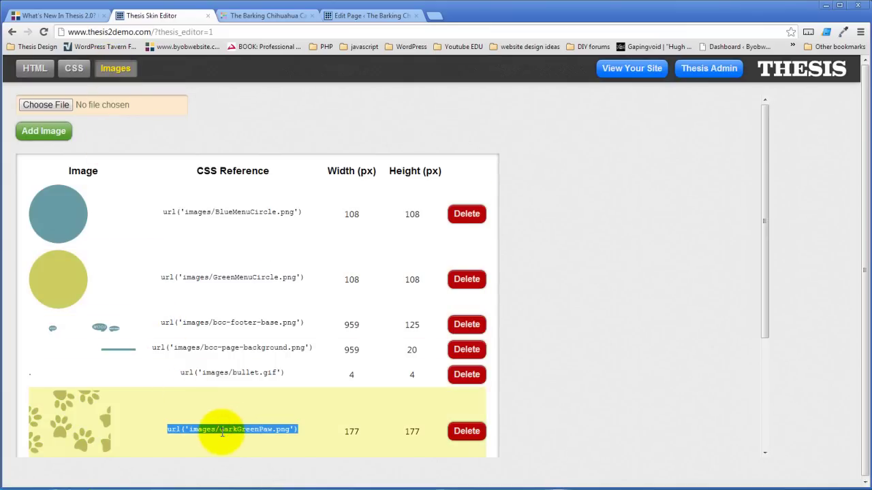
Step: Replace the Body package's background image reference with the copied url('images/darkGreenPaw.png')
click(73, 68)
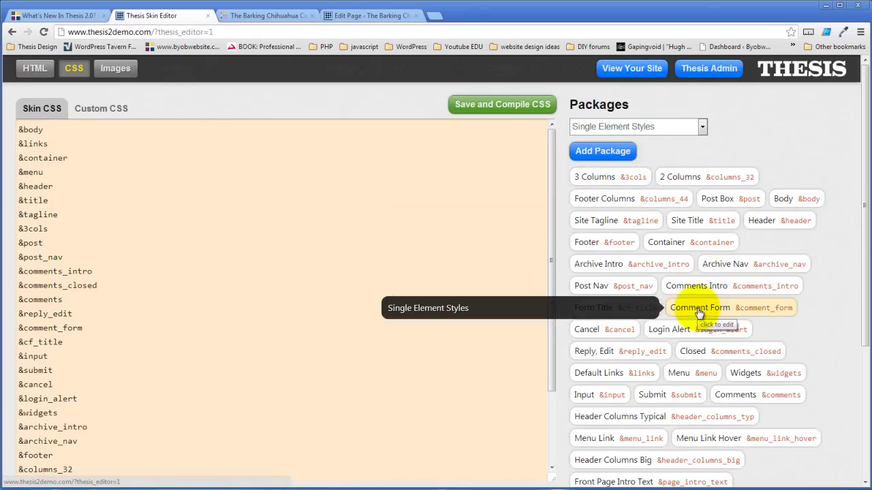
click(803, 198)
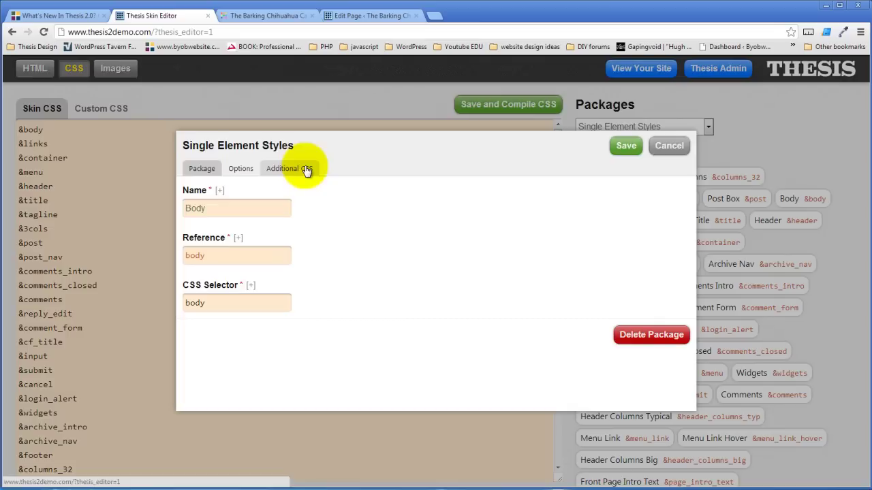
click(241, 169)
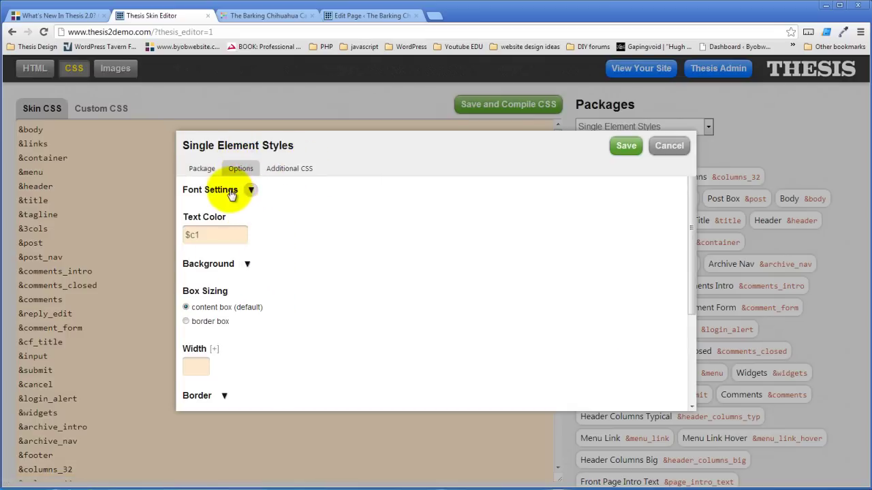
scroll(291, 208, down, 3)
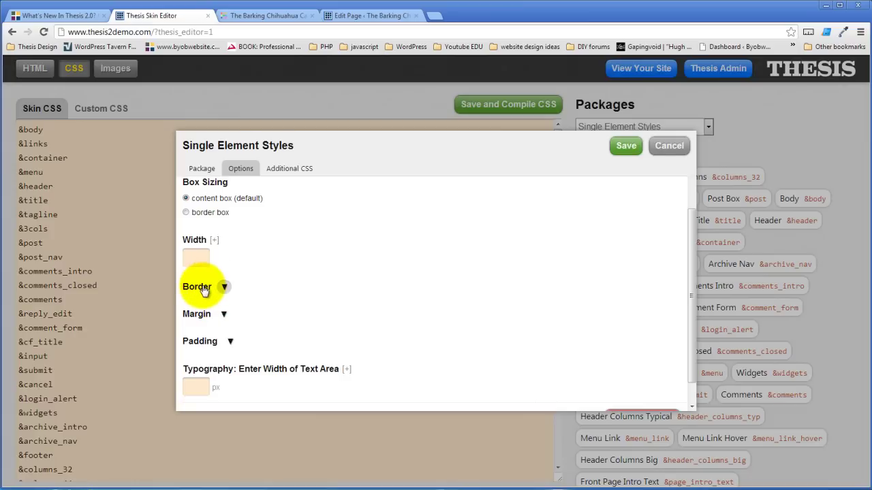
scroll(211, 331, up, 3)
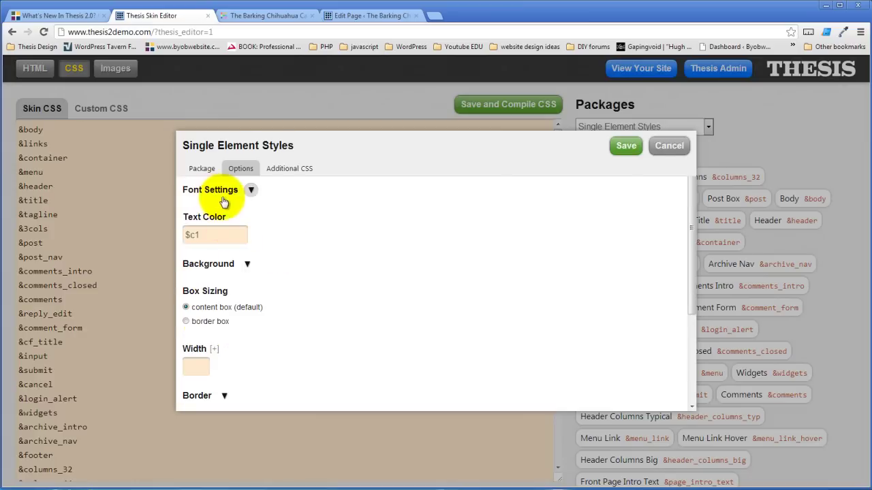
click(207, 265)
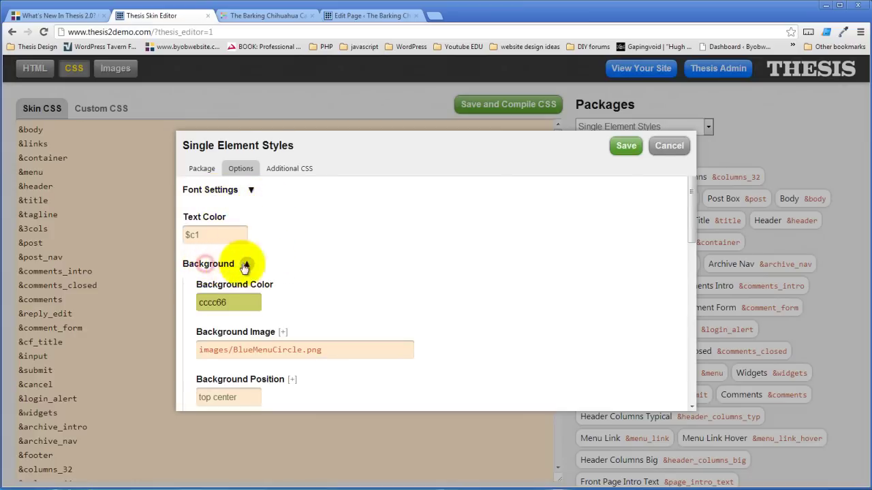
drag(333, 350, 149, 369)
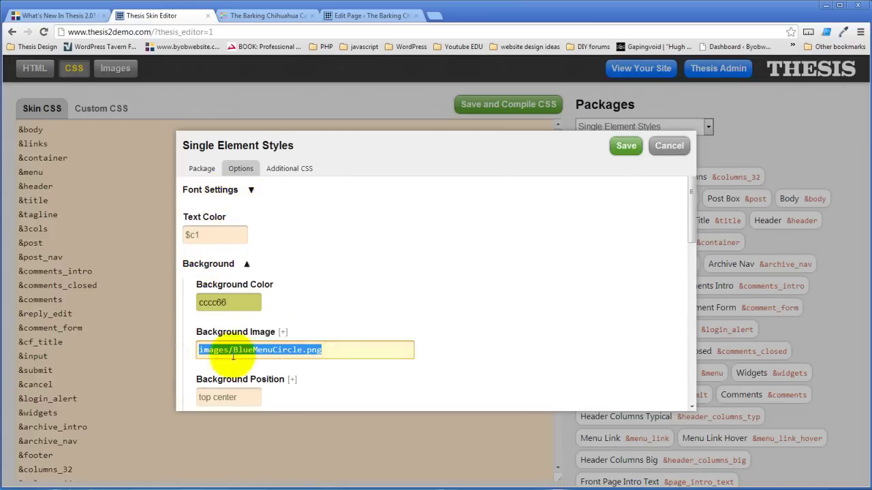
key(ctrl+v)
Step: Strip the url wrapper and quotes so the background image reads images/darkGreenPaw.png, and save the Body package
drag(222, 350, 204, 380)
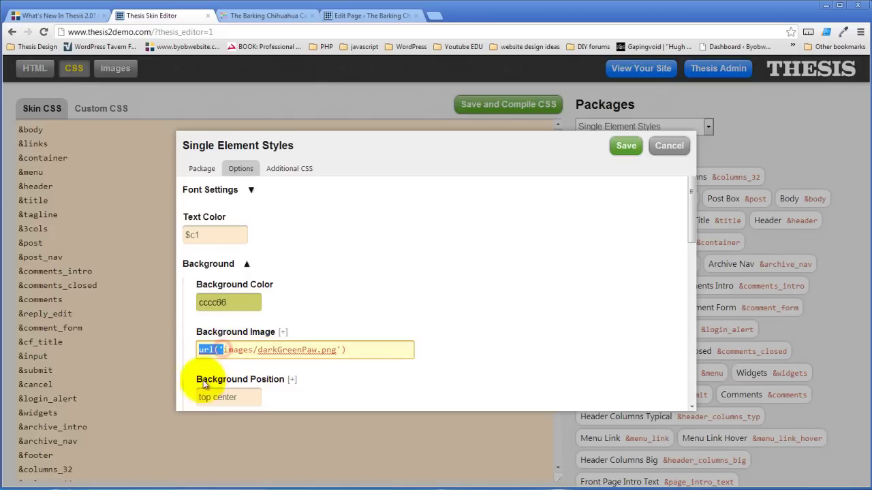
key(BackSpace)
drag(312, 350, 350, 353)
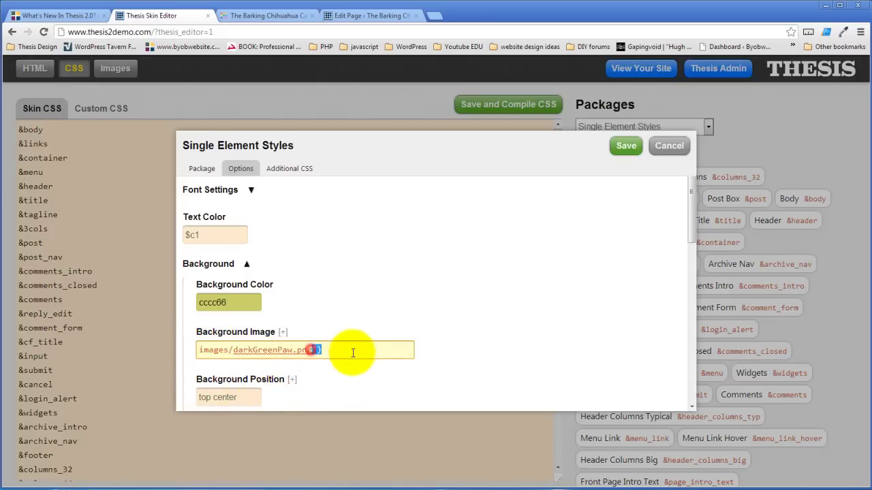
key(BackSpace)
click(624, 146)
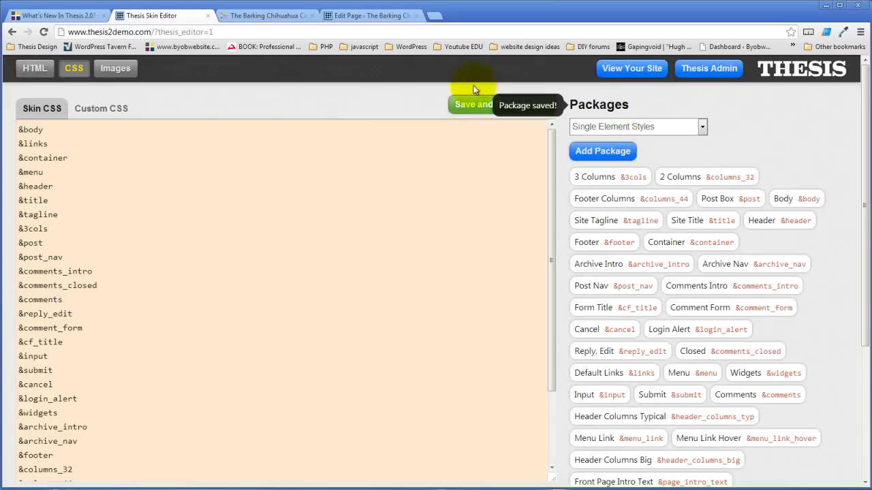
Step: Save and compile the skin CSS, then reload the news page to check the paw print background
click(483, 105)
click(453, 266)
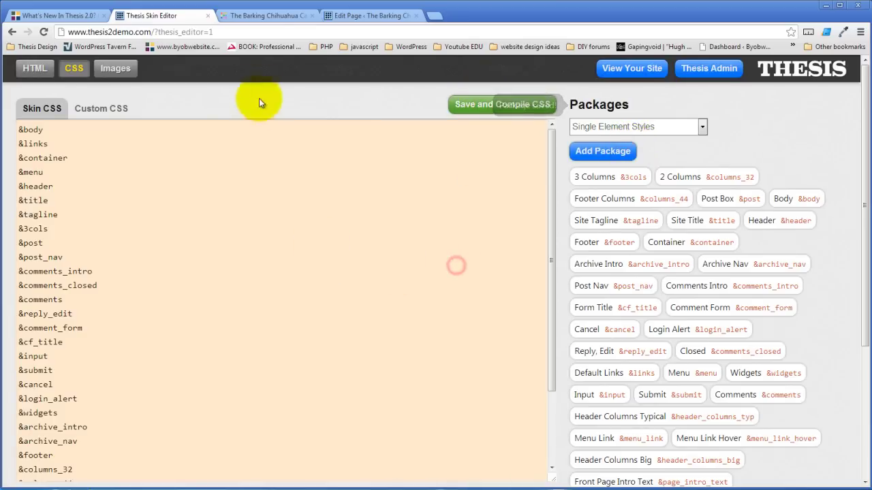
click(266, 15)
click(42, 32)
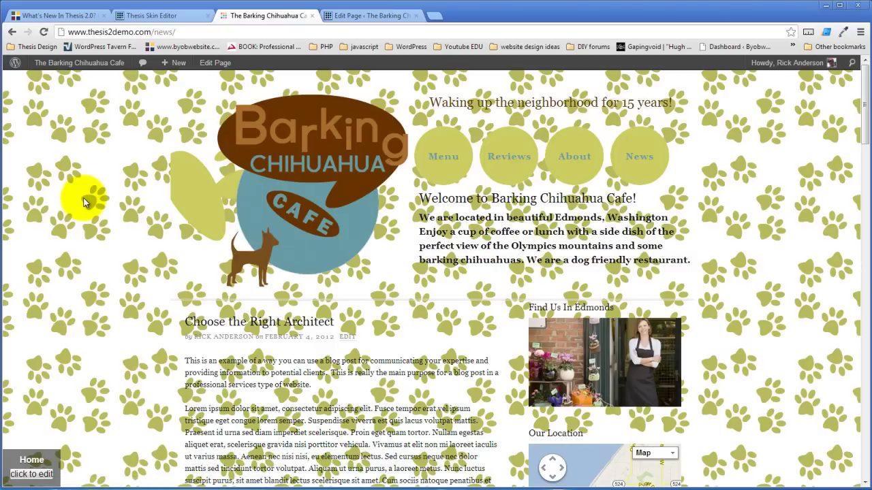
scroll(131, 251, down, 3)
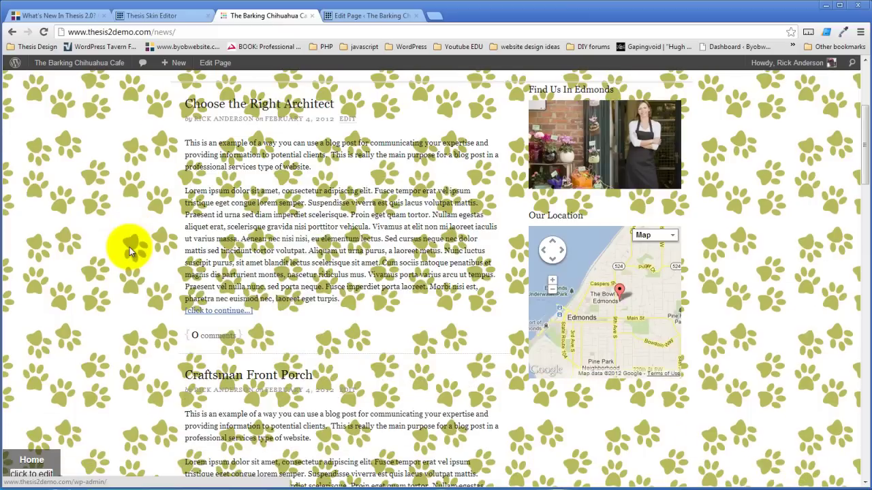
scroll(131, 251, up, 3)
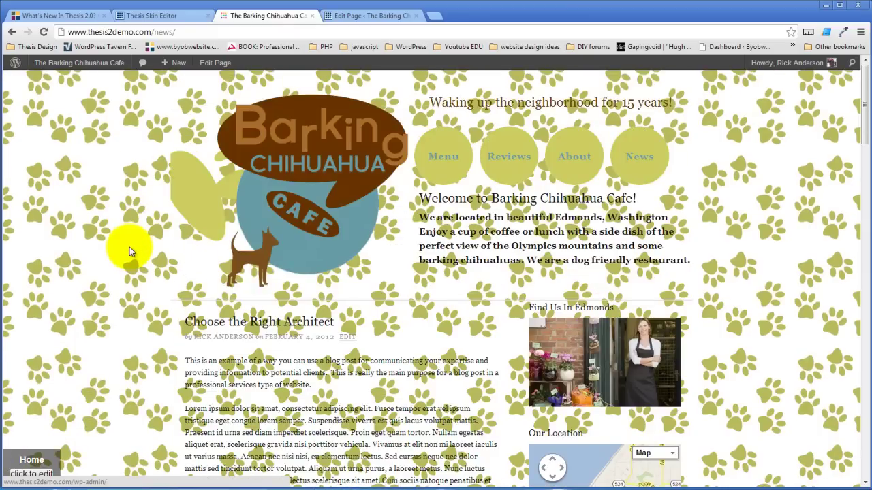
click(165, 17)
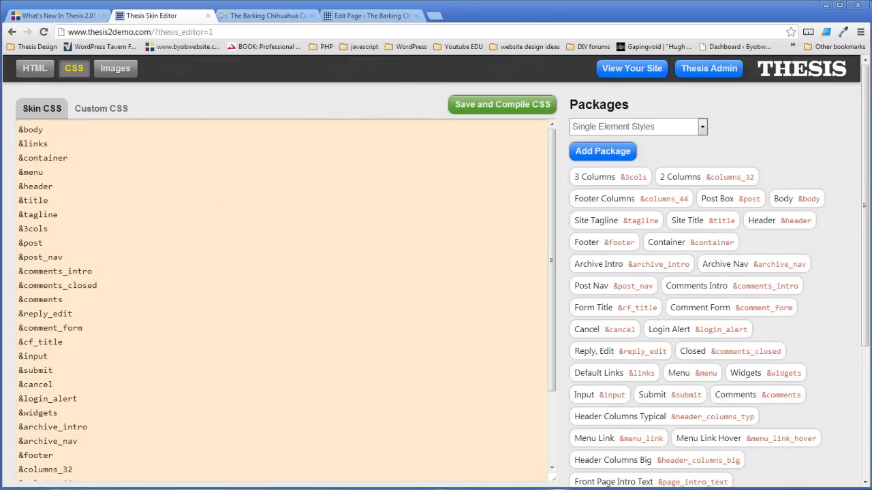
click(276, 15)
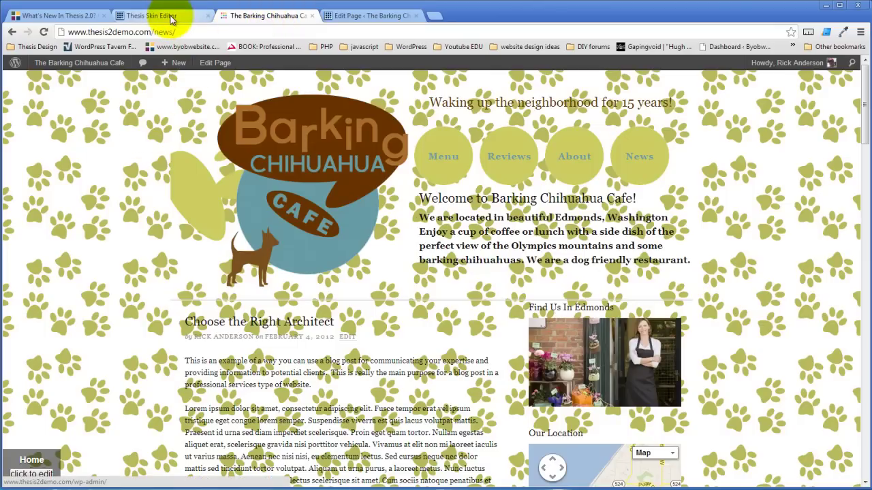
Step: Set the Body package's background repeat to repeat-x and save the package
click(170, 19)
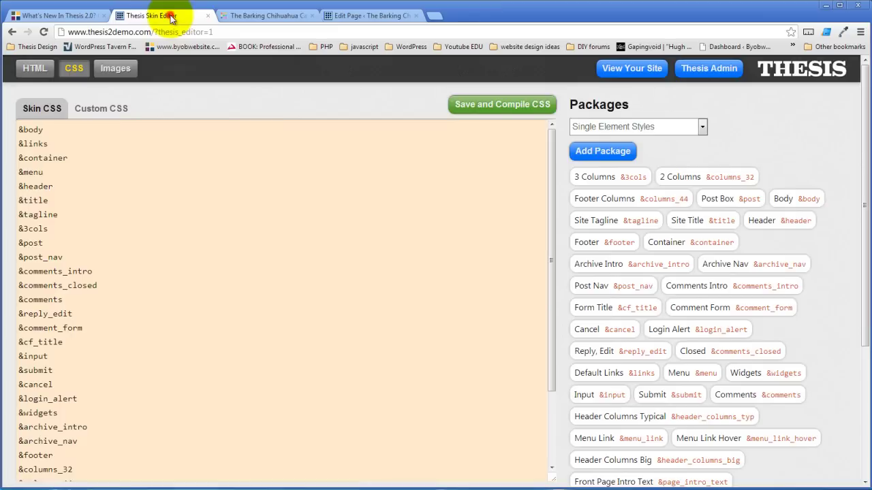
click(809, 202)
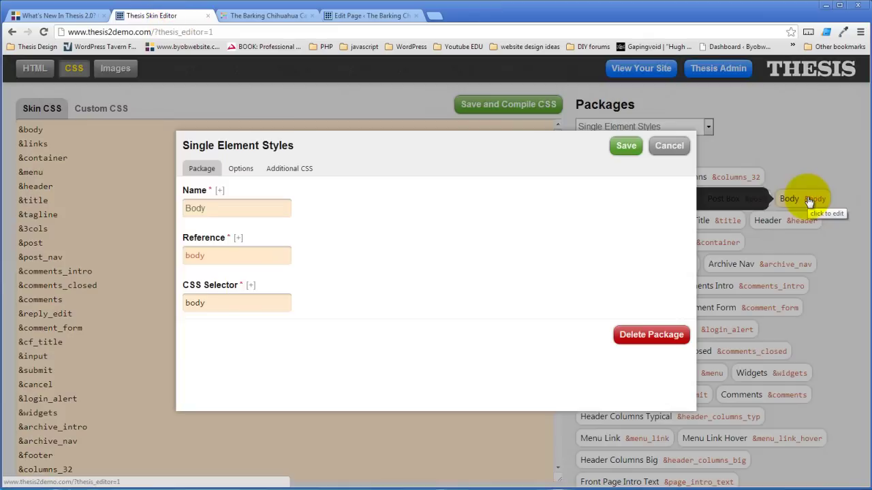
click(243, 170)
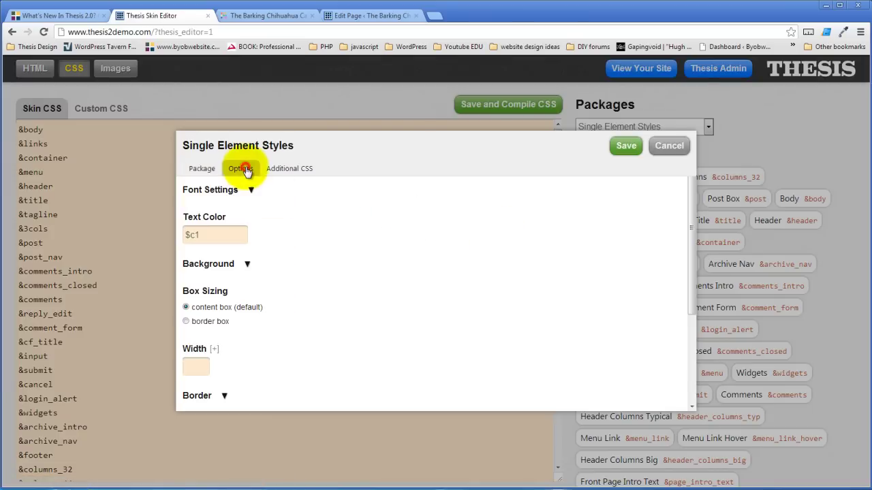
click(227, 266)
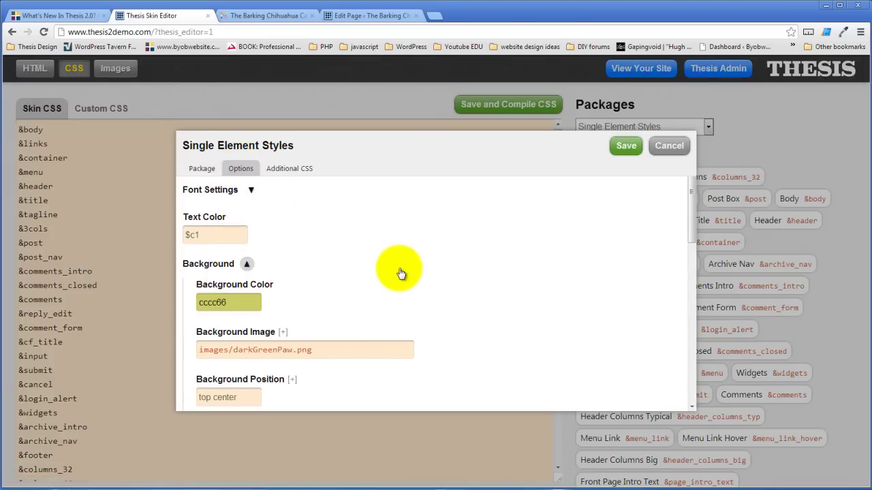
scroll(400, 273, down, 3)
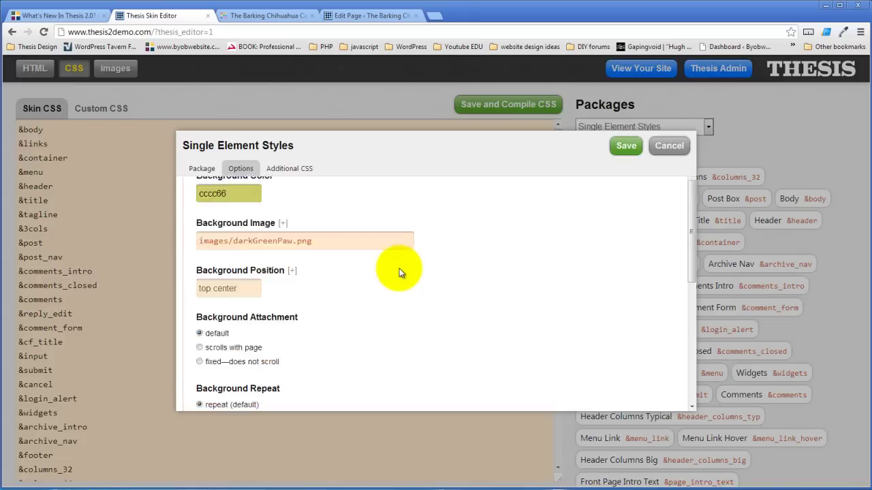
scroll(394, 272, up, 1)
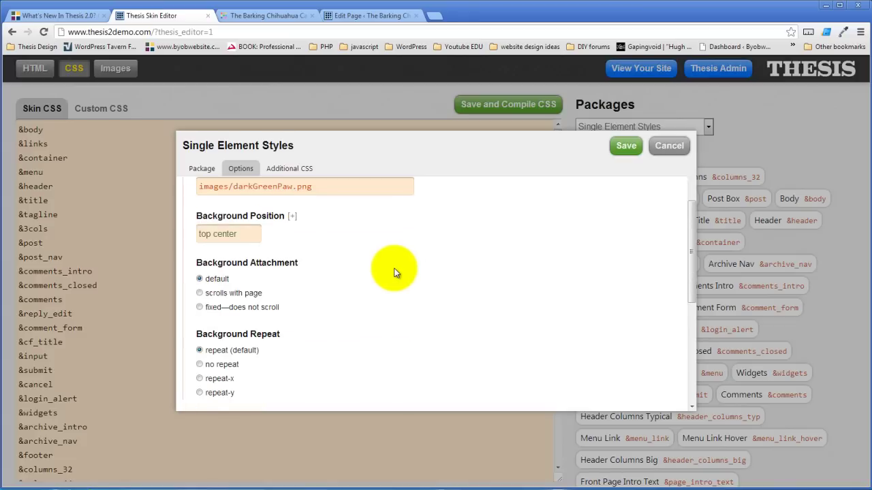
click(199, 378)
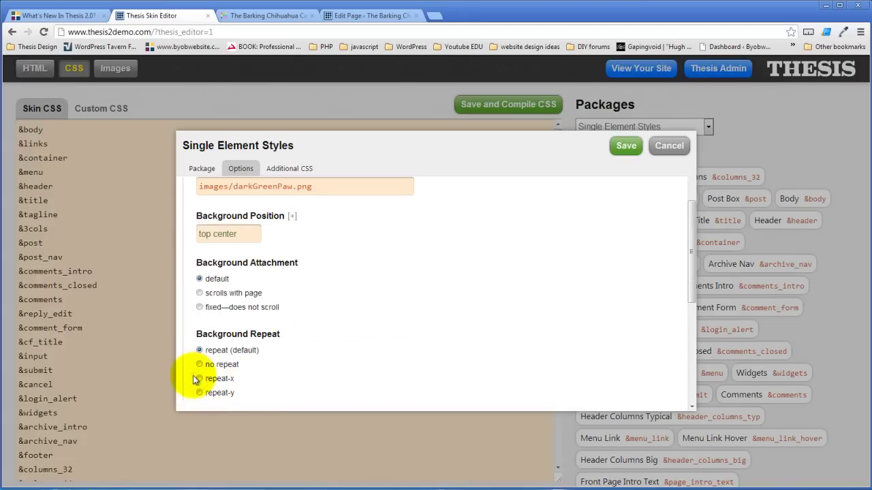
click(626, 145)
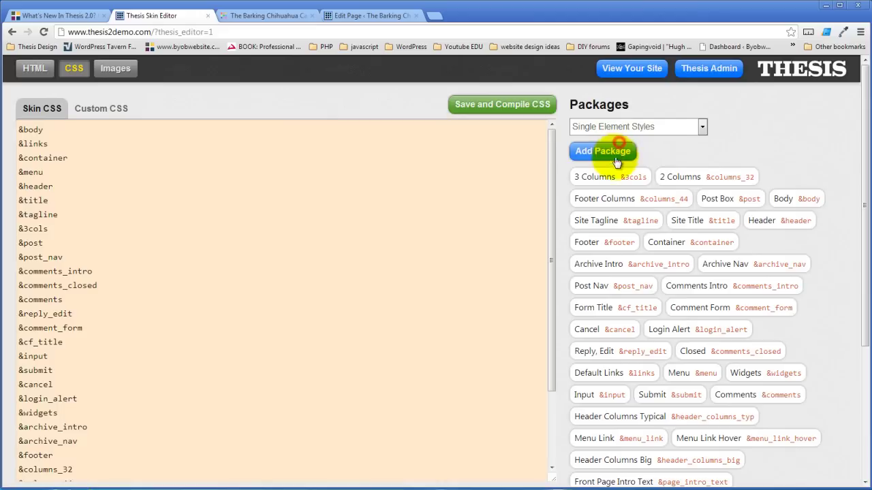
Step: Compile the updated skin stylesheets and reload the news page to check how the paw image repeats horizontally
click(477, 108)
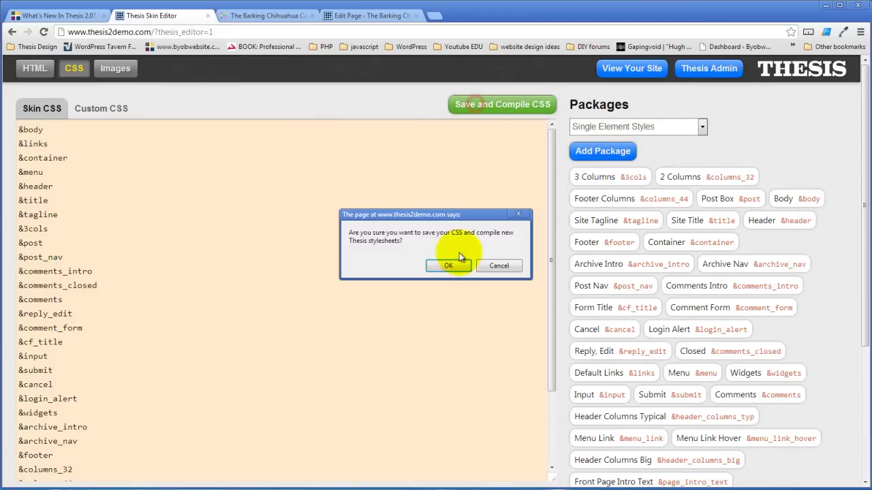
click(453, 264)
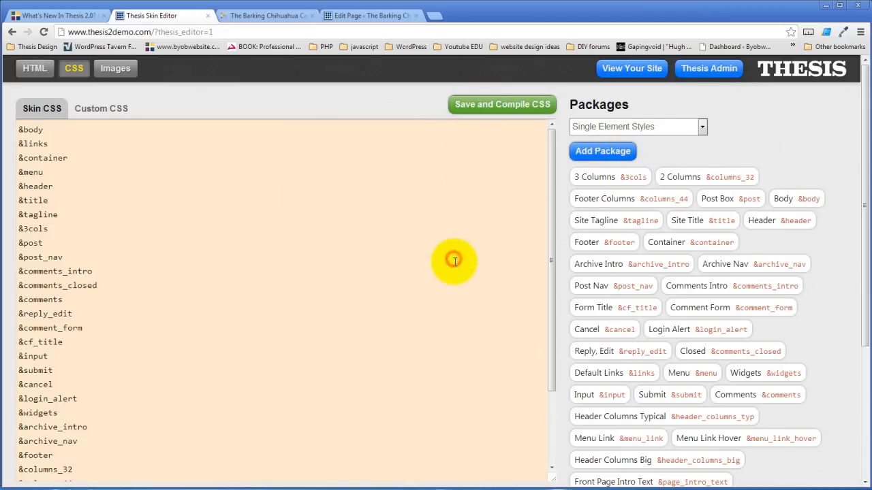
click(259, 15)
click(43, 31)
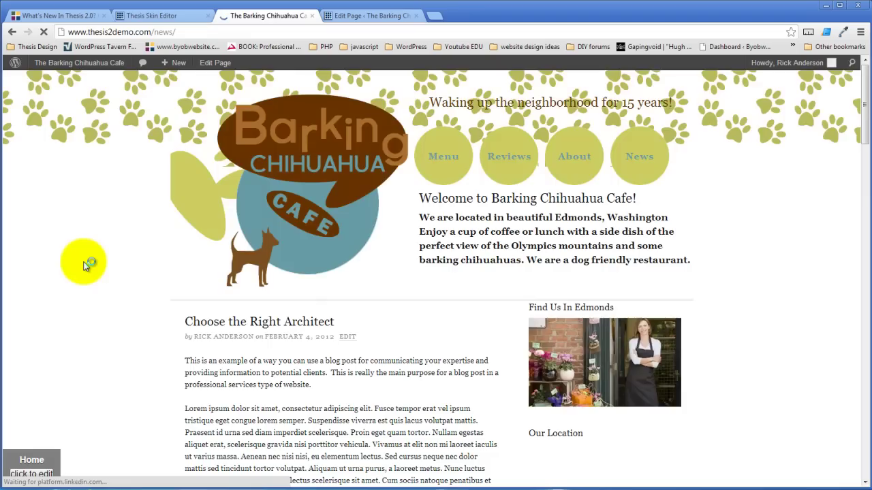
scroll(84, 264, down, 8)
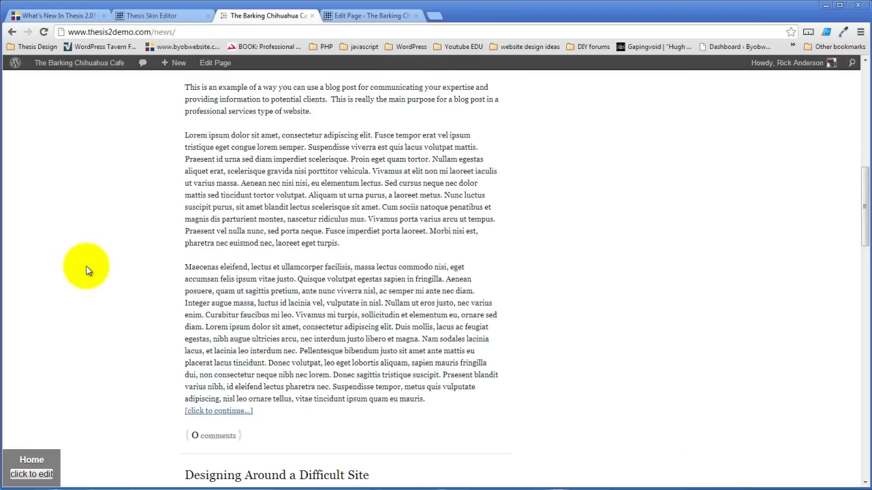
scroll(89, 267, up, 6)
scroll(89, 271, up, 3)
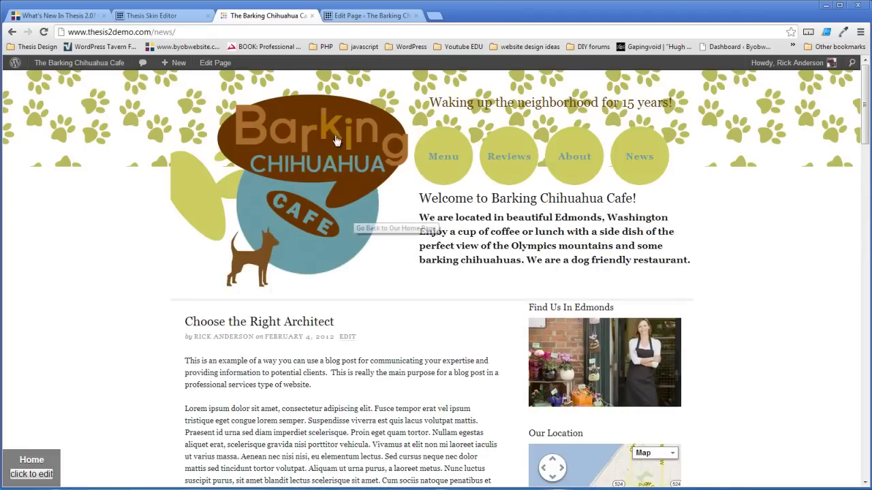
Step: Reopen the Body package in the skin editor, review its background color, image and repeat options, and save the package
click(148, 17)
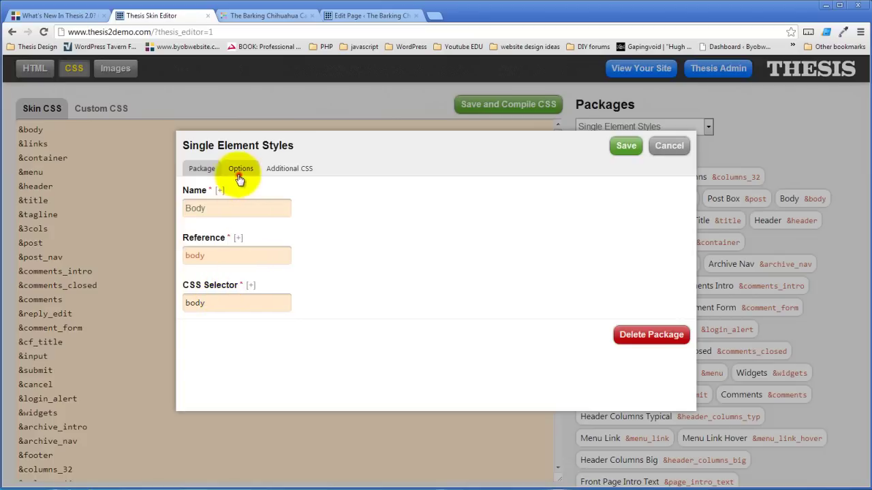
click(241, 168)
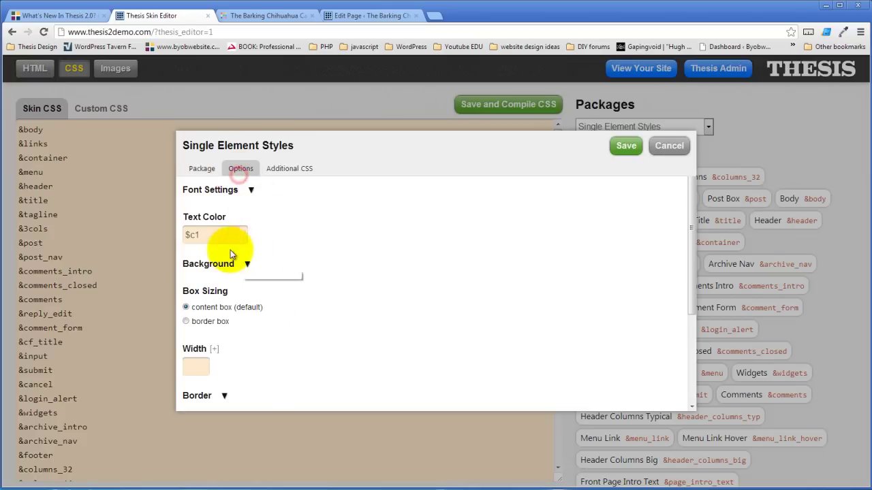
click(246, 263)
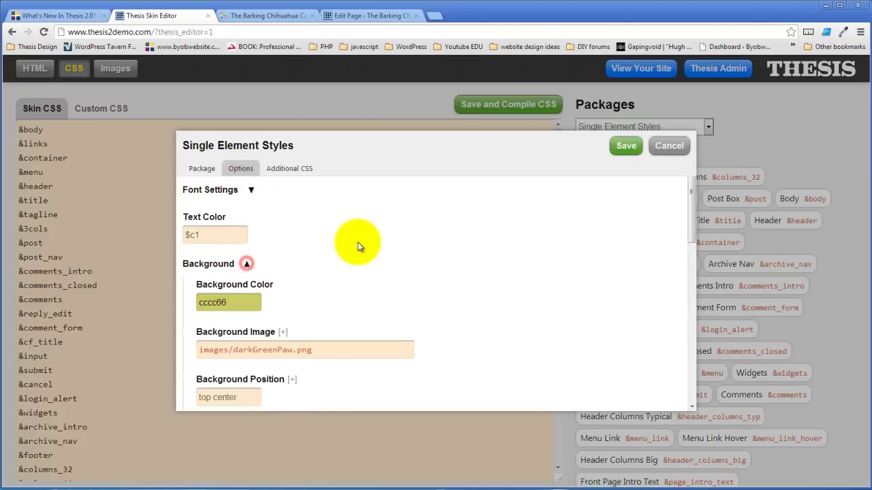
scroll(359, 244, down, 2)
click(239, 248)
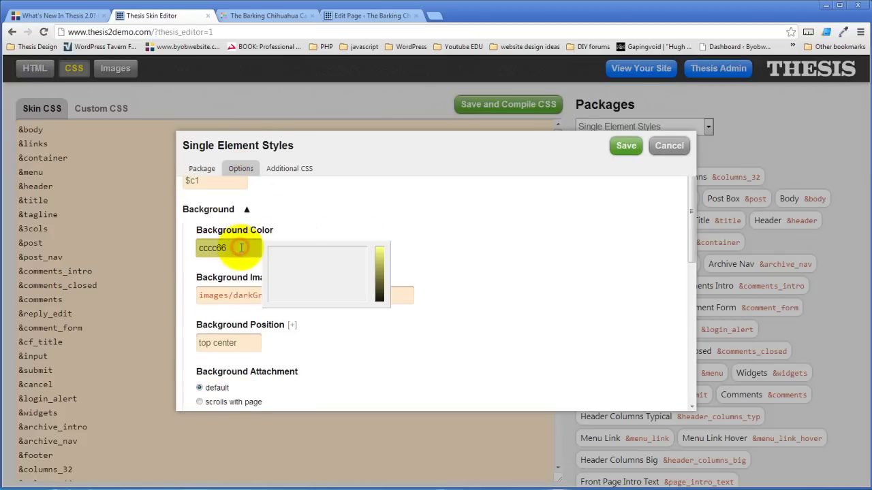
click(444, 206)
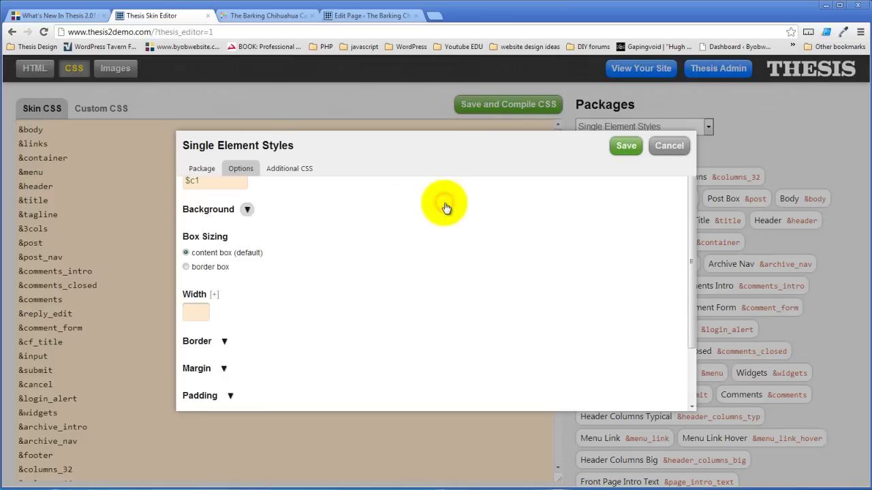
click(247, 209)
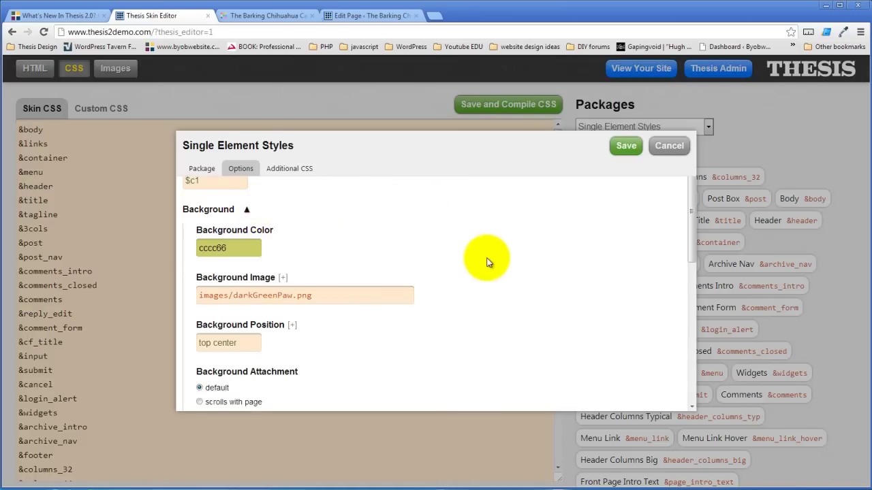
scroll(487, 262, down, 2)
scroll(487, 262, down, 2)
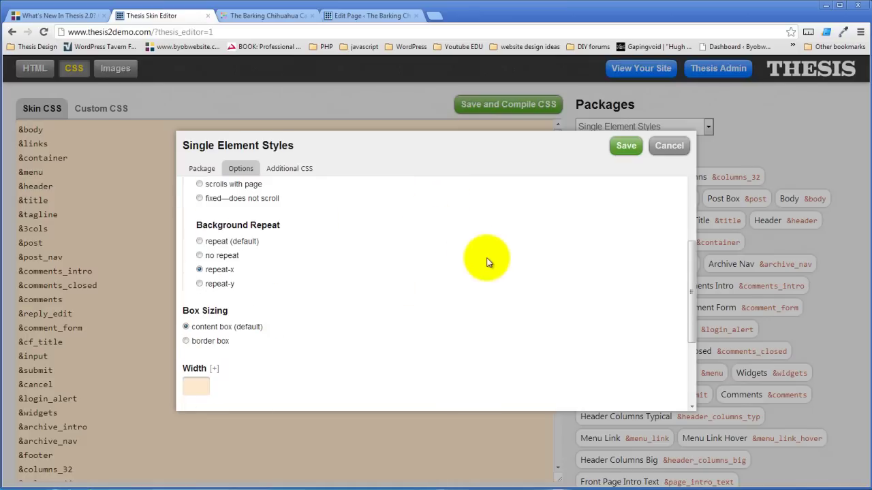
scroll(487, 262, up, 5)
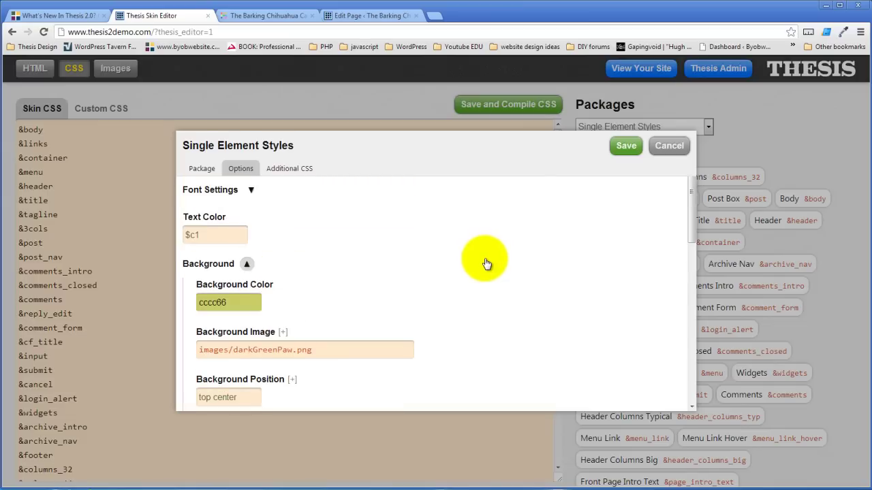
click(623, 154)
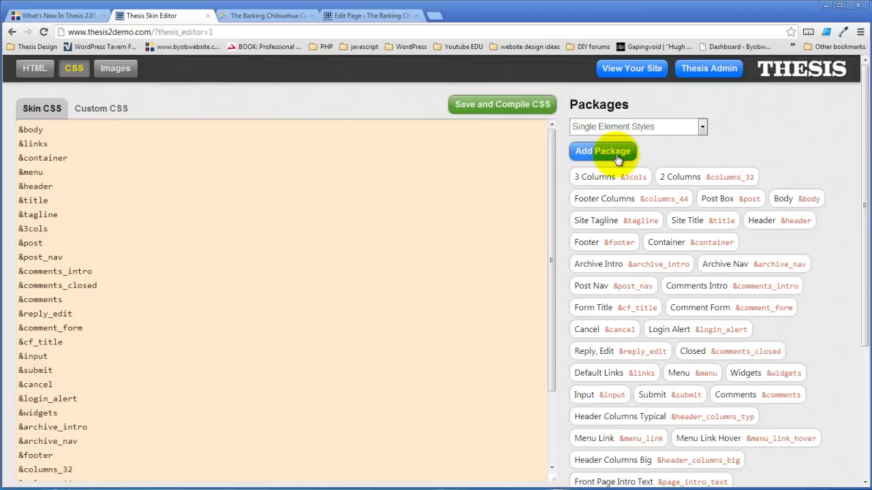
Step: Save the CSS, compile new Thesis stylesheets, and reload the news page to check for the background color
click(492, 107)
click(446, 266)
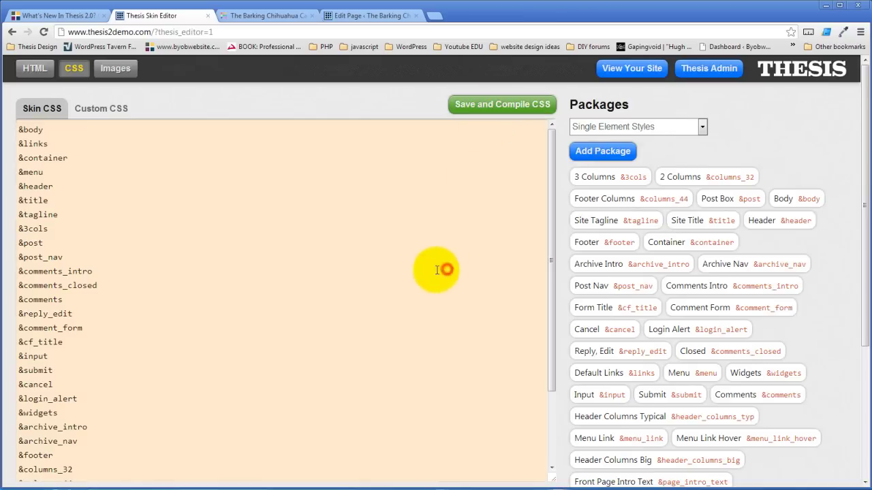
click(285, 16)
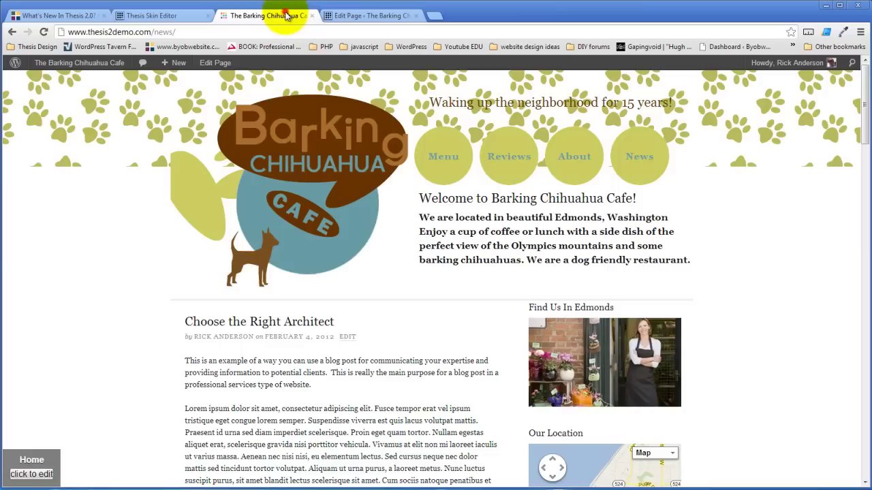
click(43, 32)
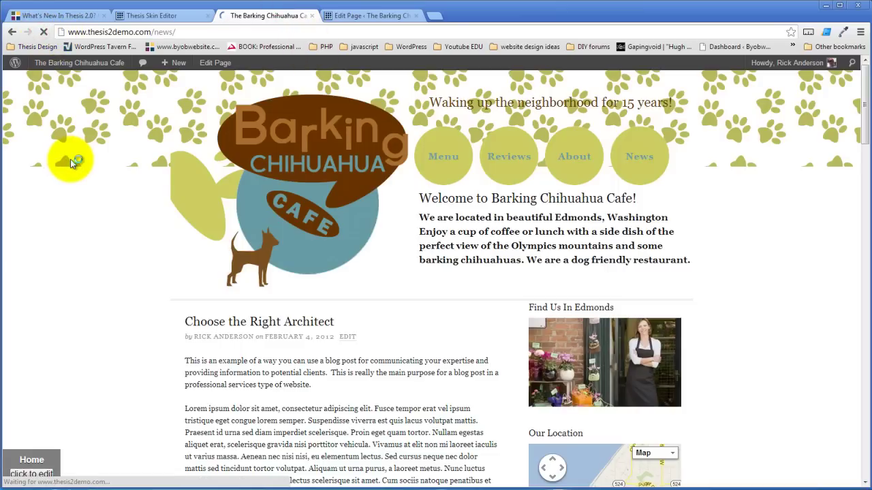
Step: Inspect the news page's body element and examine the background properties in its matched CSS rules
right_click(125, 159)
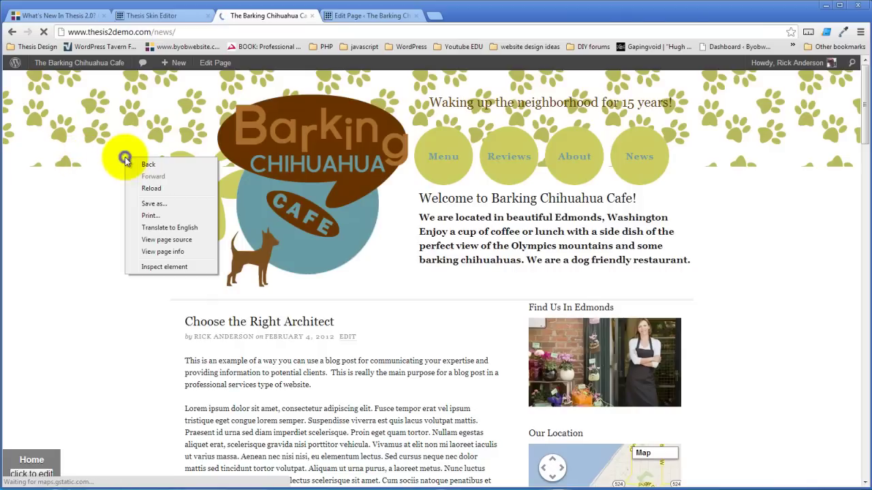
click(158, 267)
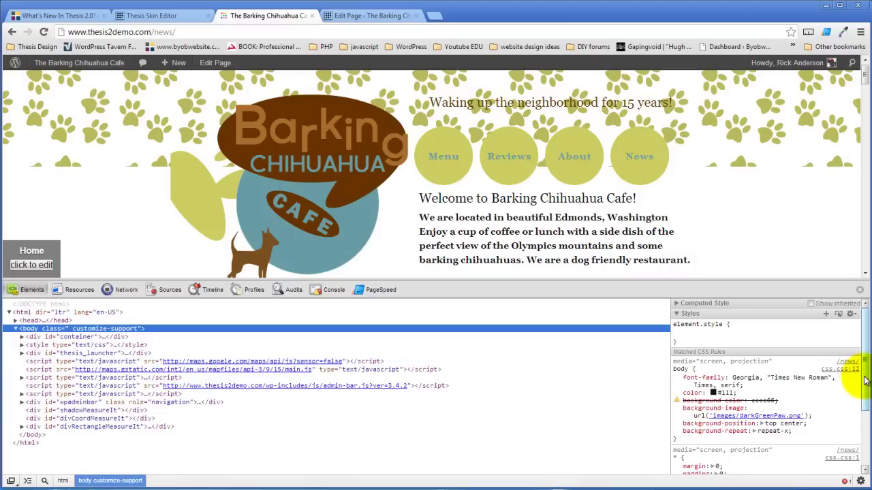
click(864, 375)
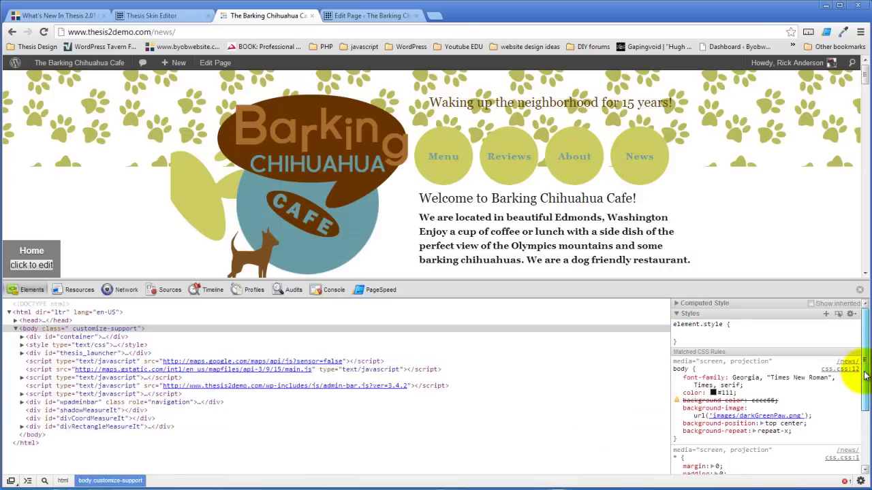
mouse_move(865, 374)
mouse_down()
mouse_move(866, 385)
mouse_move(851, 368)
mouse_up()
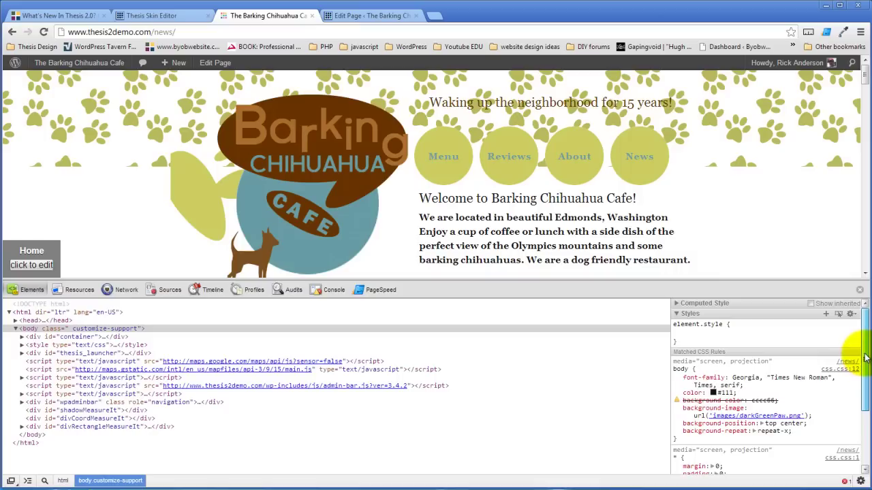
Step: In the inspected body rule, test the background-color with a leading hash as #cccc66
click(678, 403)
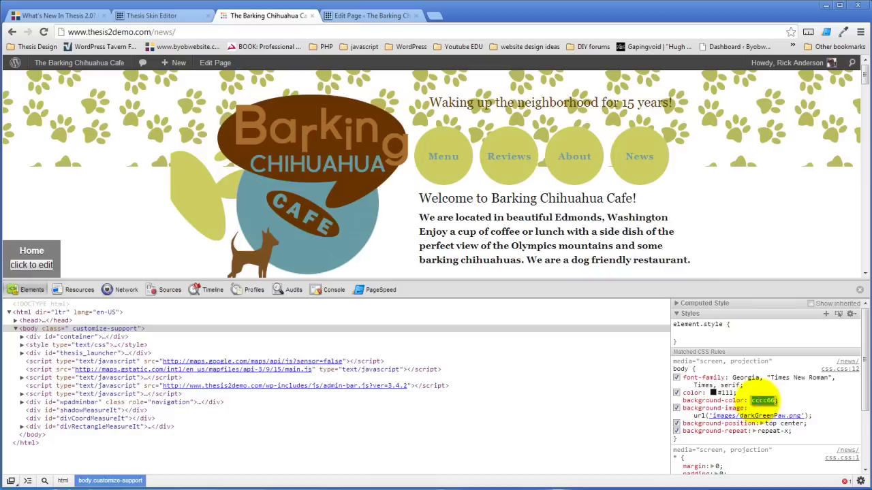
click(833, 401)
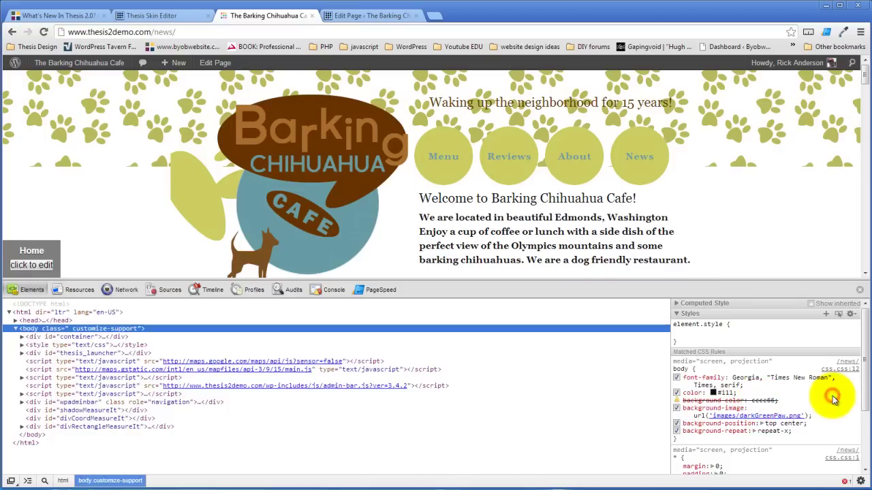
click(763, 403)
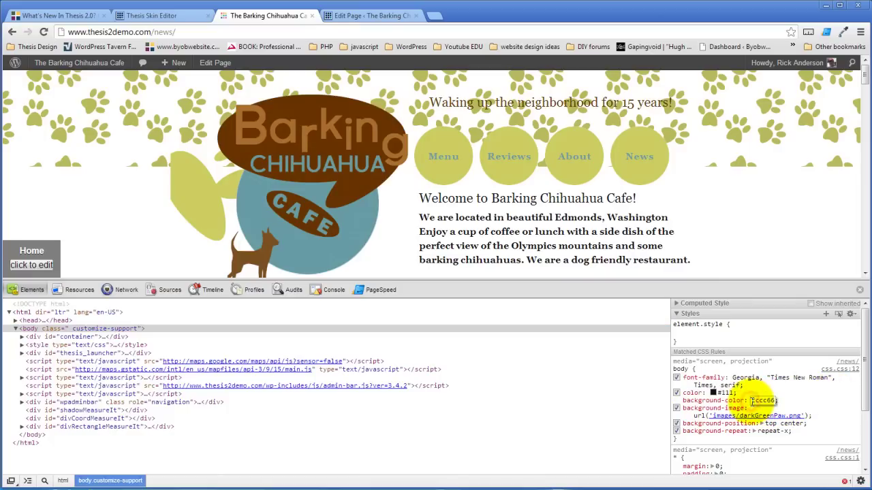
text(#)
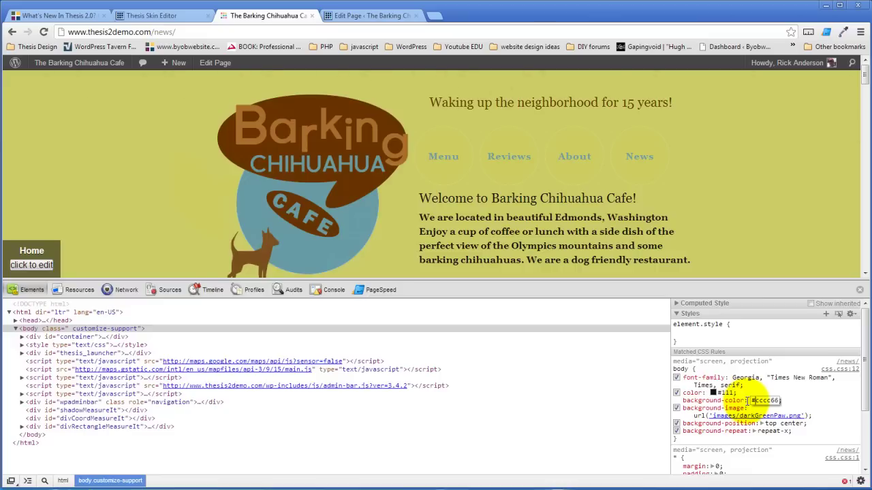
click(816, 403)
Step: Return to the skin editor, set the Body package's background color to #cccc66, and save the package
click(376, 19)
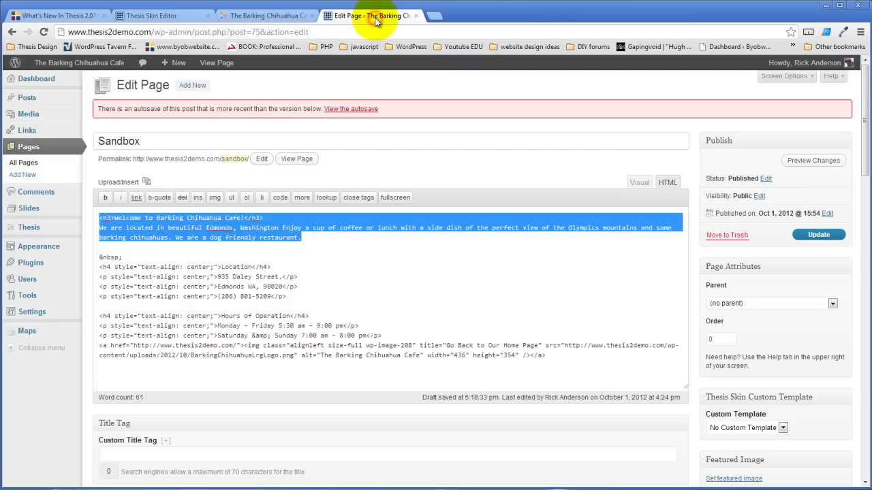
click(276, 15)
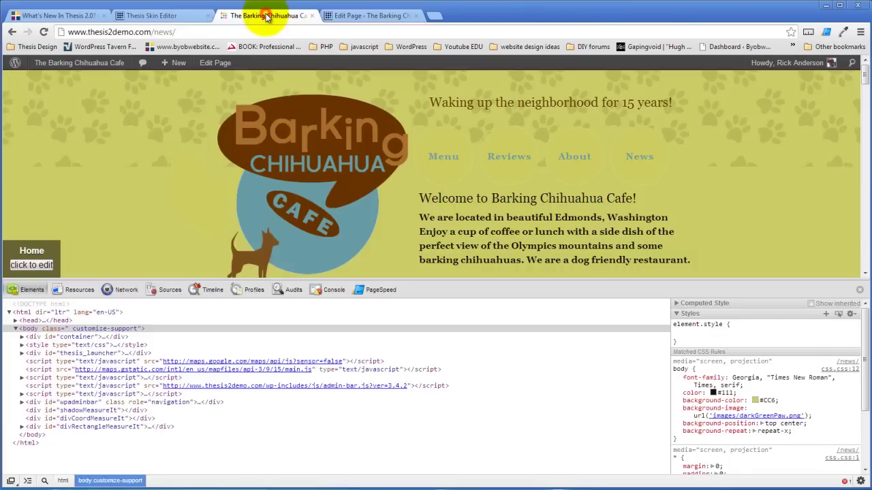
click(182, 15)
click(807, 200)
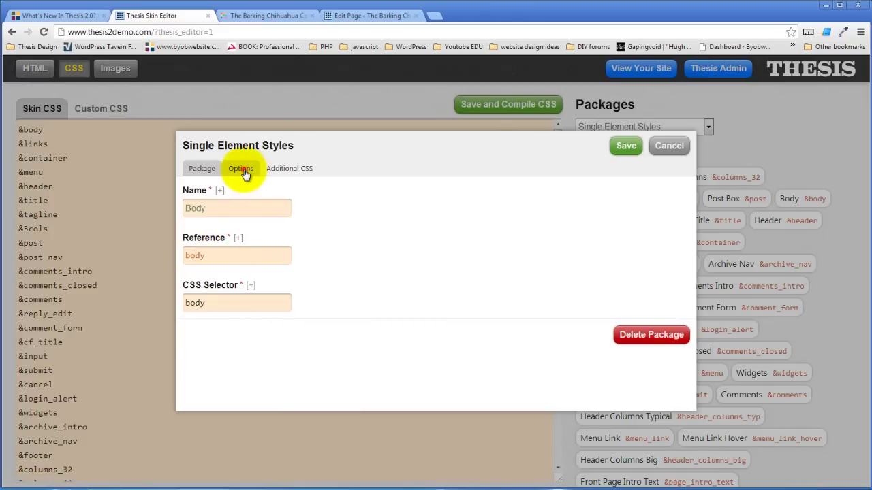
click(242, 169)
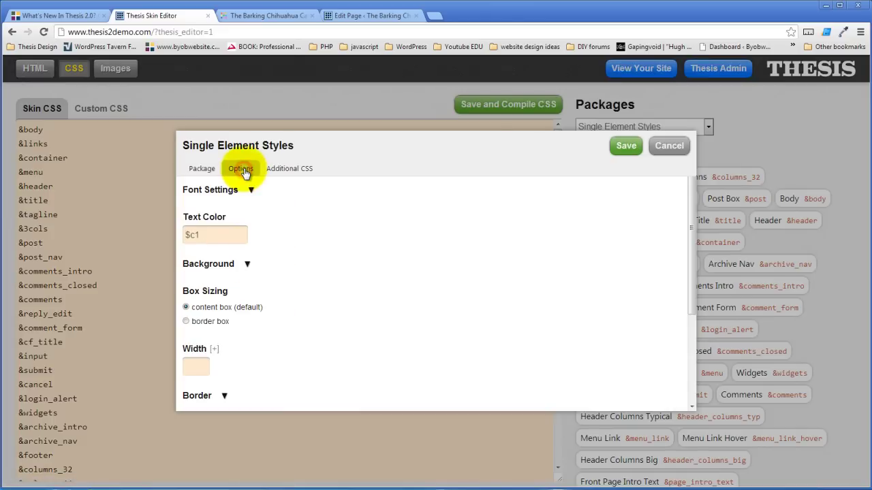
click(247, 264)
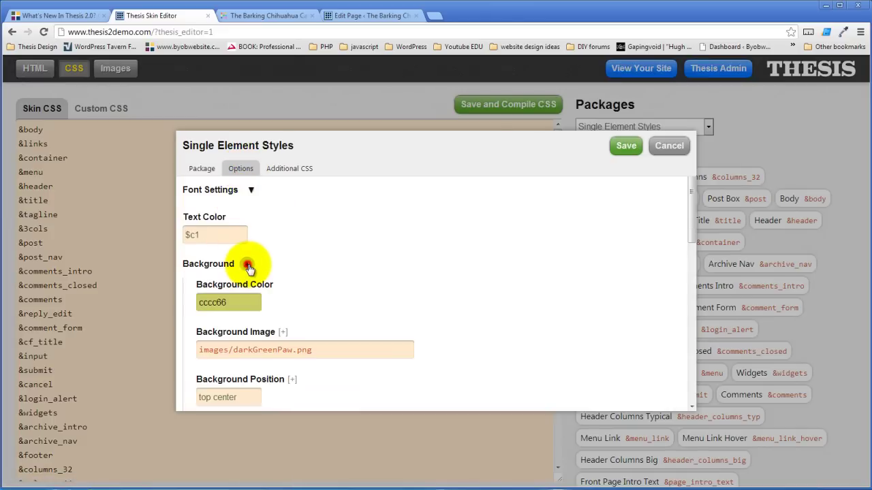
click(199, 302)
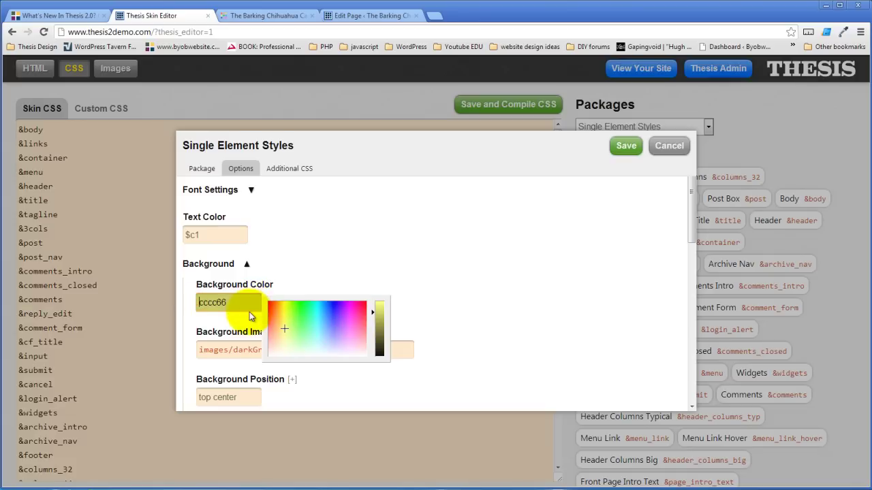
text(#)
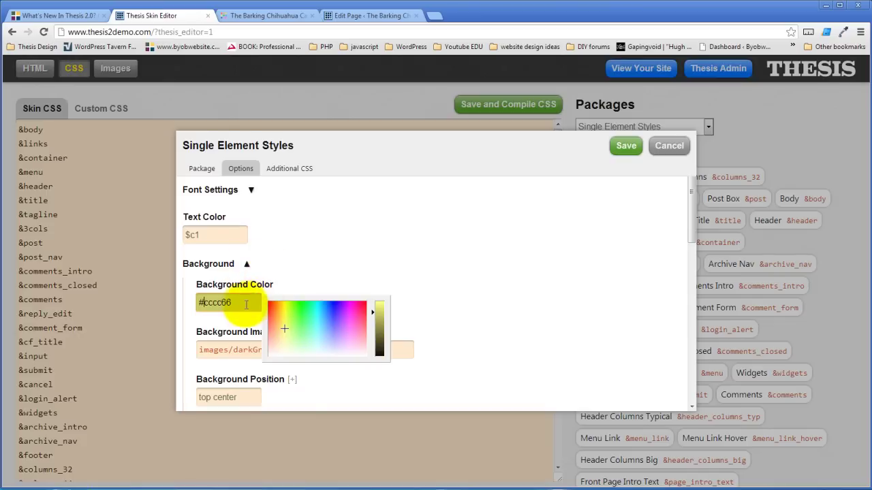
click(434, 239)
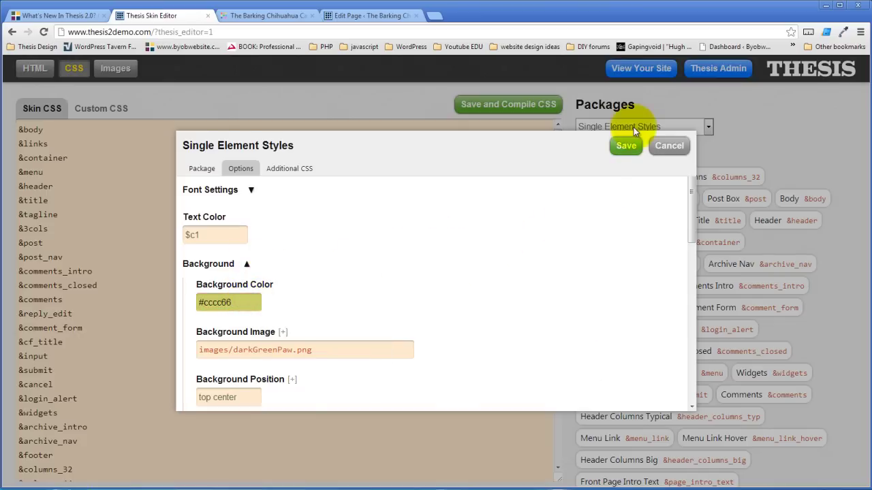
click(624, 146)
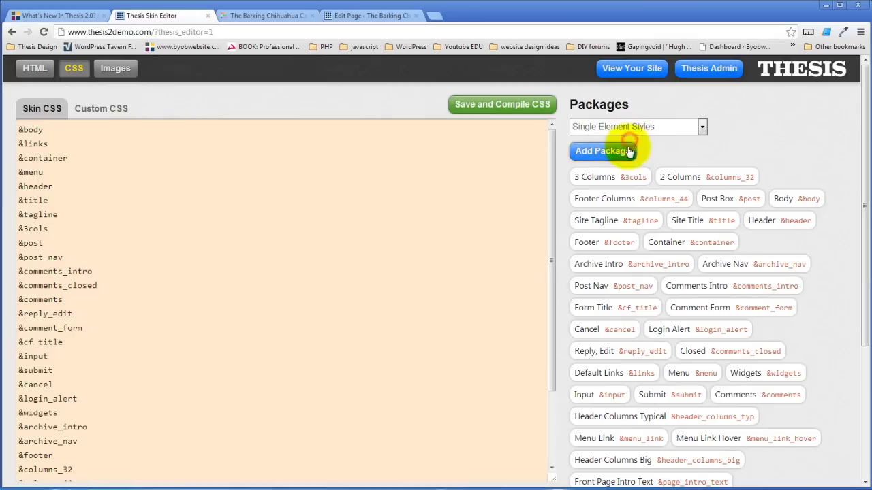
Step: Compile the skin CSS with the corrected background color and reload the news page to check it behind the paw prints
click(467, 106)
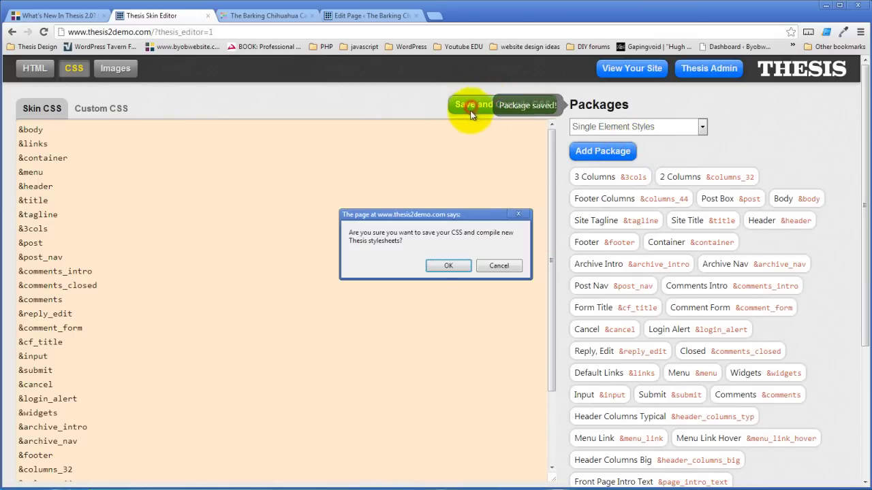
click(446, 268)
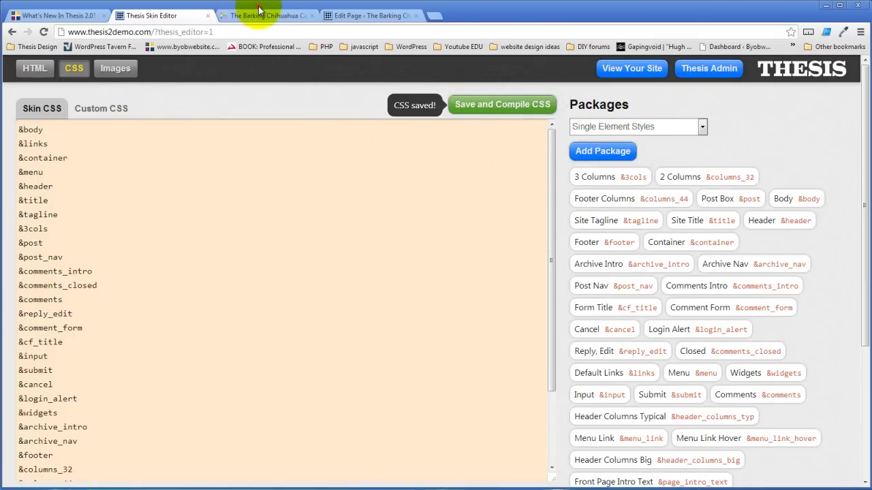
click(274, 17)
click(40, 32)
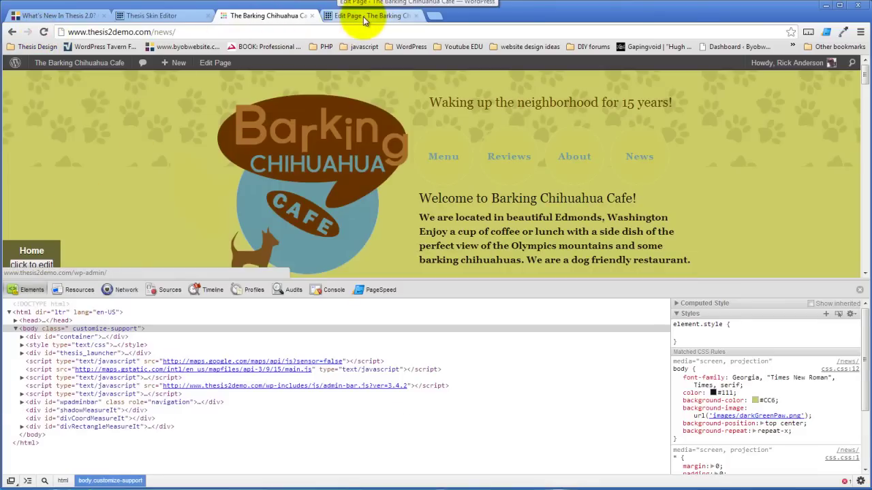
Step: Switch to the skin editor, set the Body package's background repeat to repeat (default), and save the package
click(152, 16)
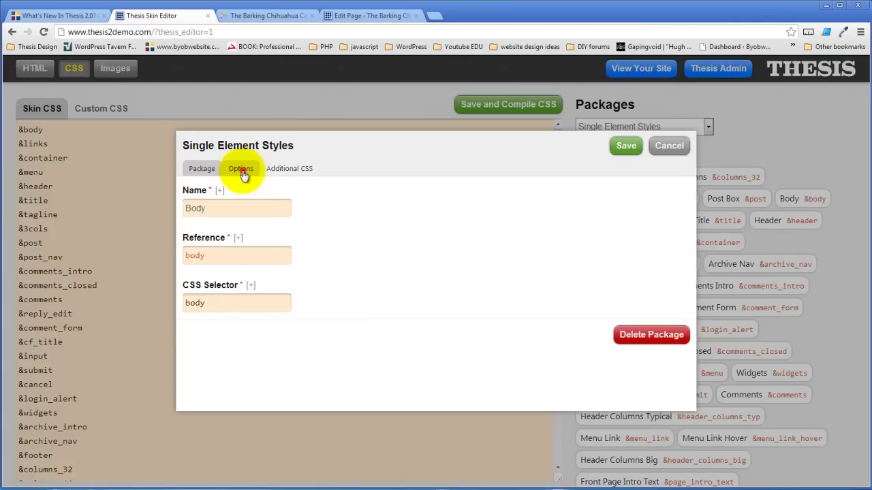
click(243, 175)
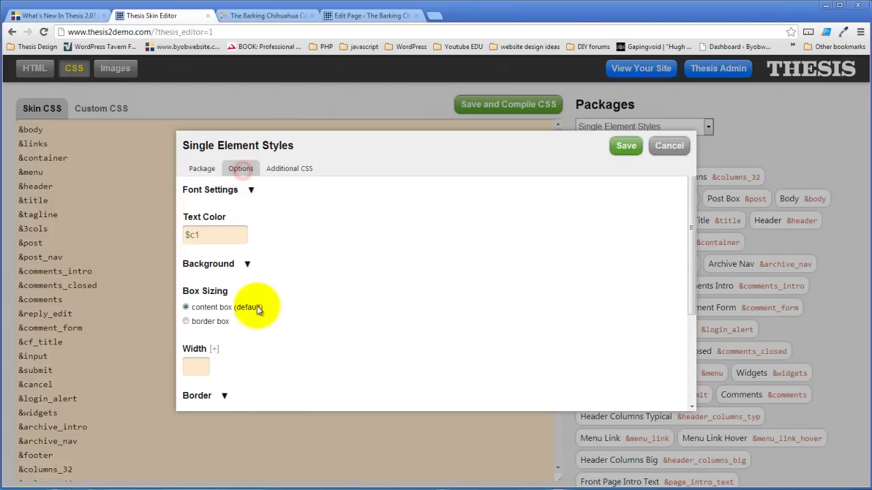
click(221, 263)
scroll(347, 277, down, 2)
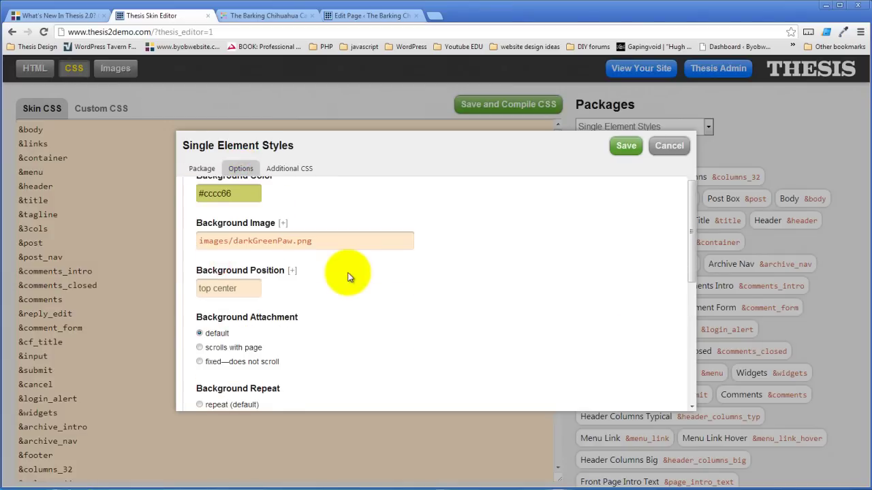
scroll(292, 331, down, 2)
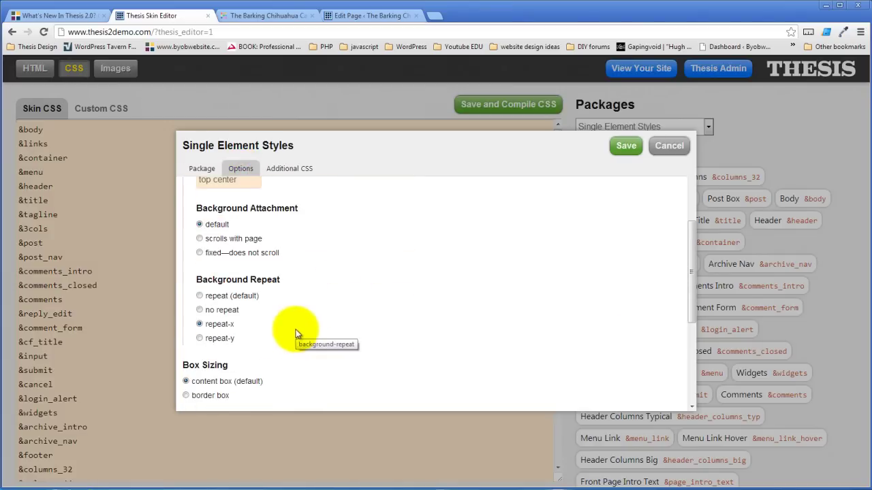
click(200, 296)
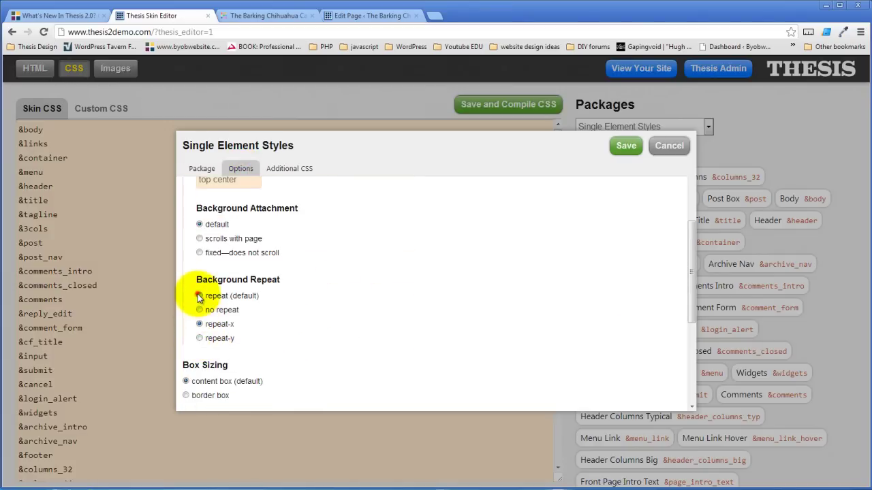
click(623, 147)
Step: Compile the skin CSS with the new repeat option and reload the news page to check the paw-print background
click(482, 107)
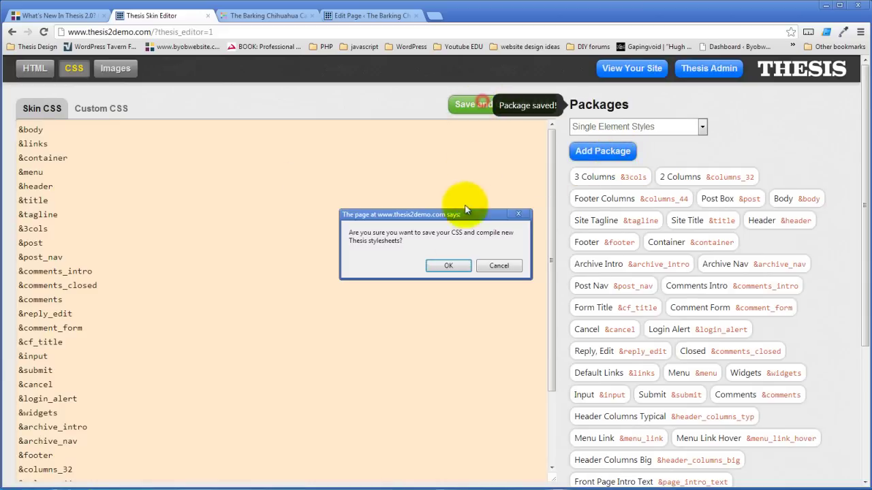
click(447, 270)
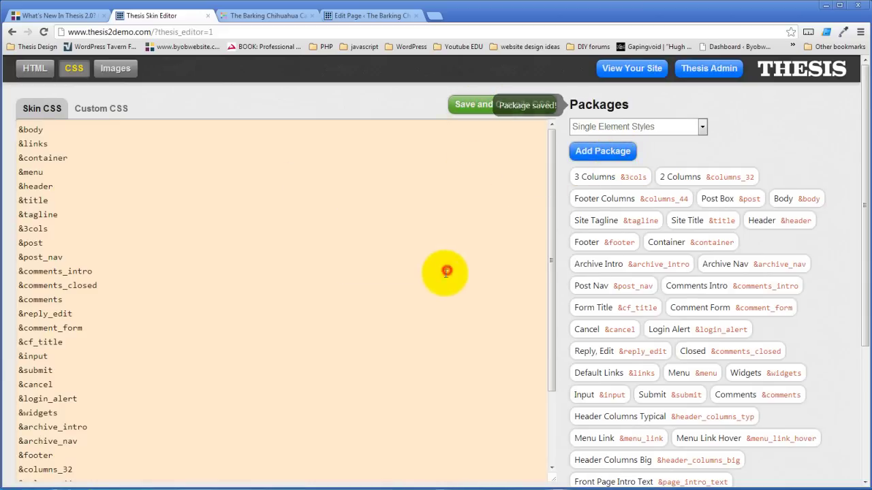
click(270, 19)
click(42, 31)
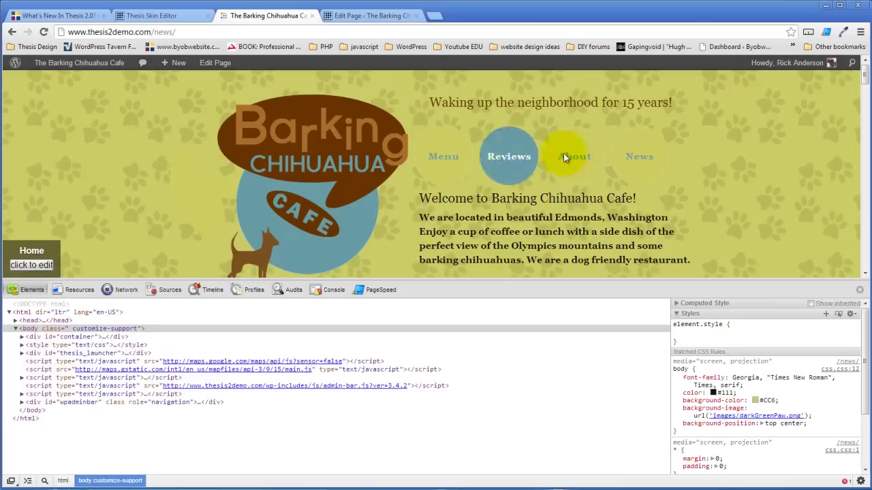
scroll(143, 209, down, 3)
scroll(143, 208, up, 3)
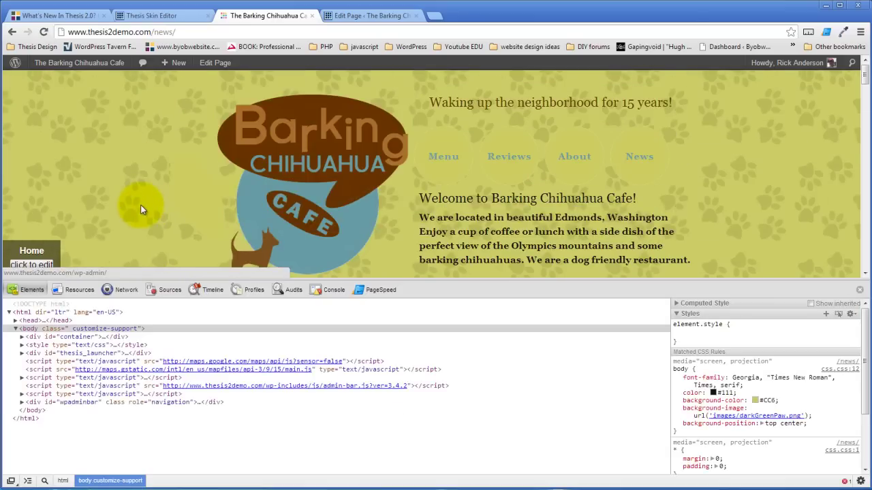
Step: Return to the skin editor, give the Container package a white background color, and save the package
click(368, 15)
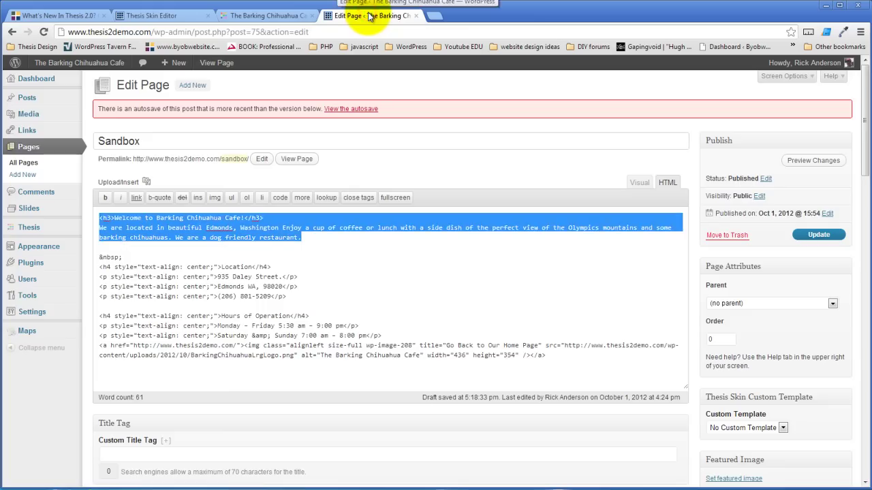
click(168, 16)
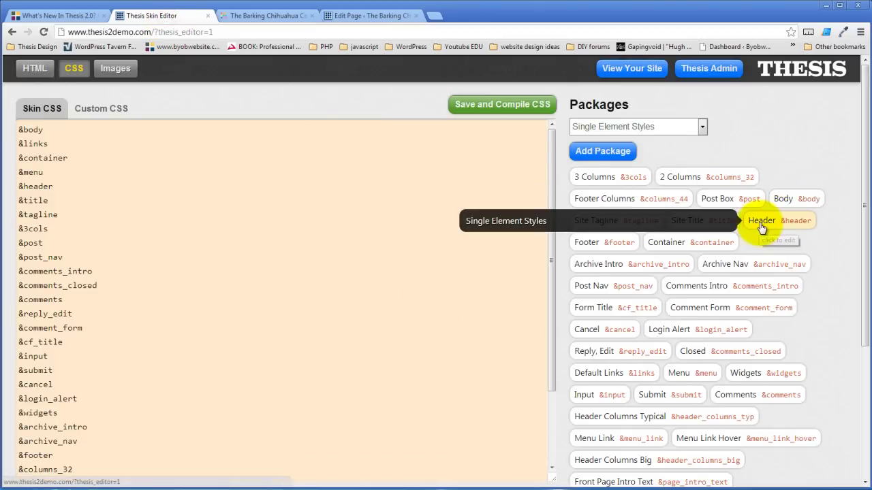
click(723, 245)
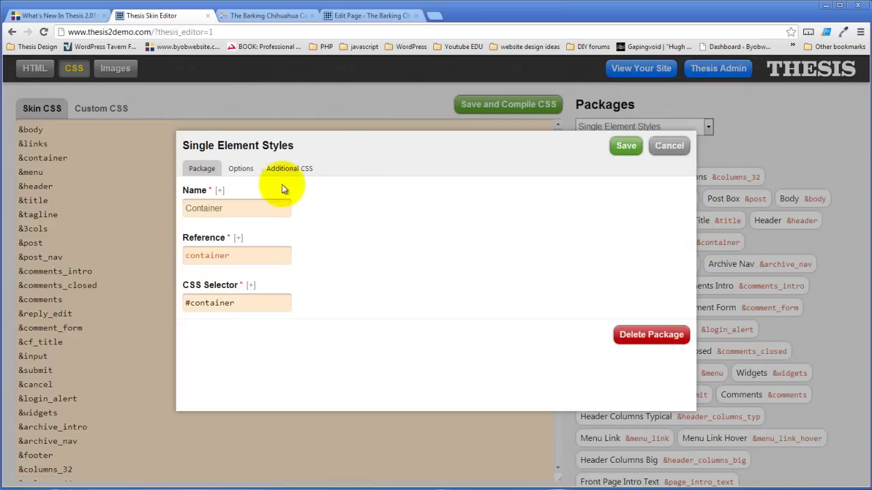
click(242, 169)
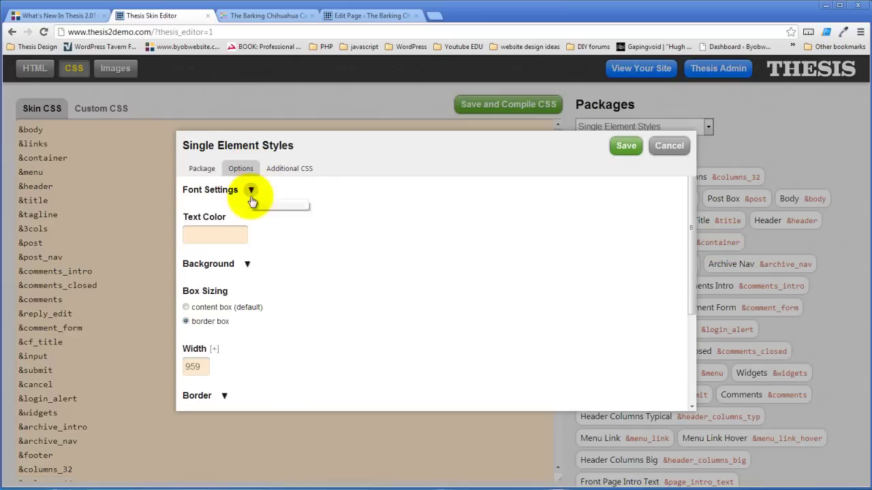
click(247, 264)
click(227, 305)
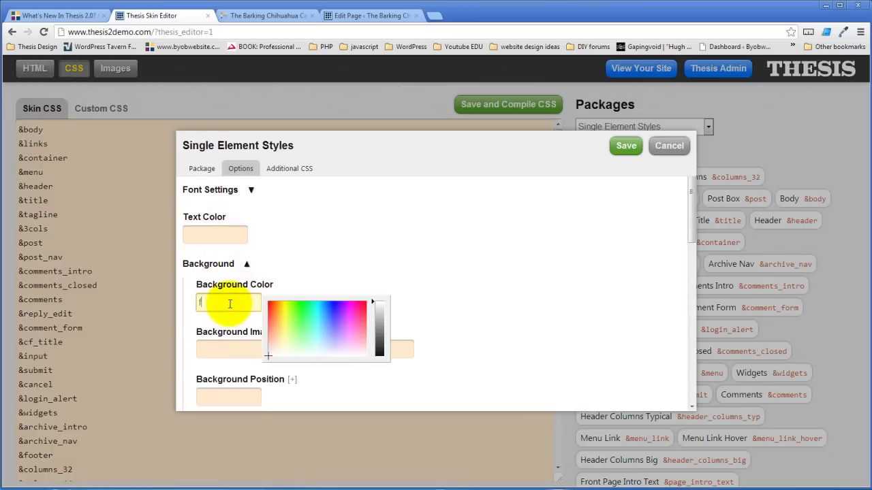
click(350, 267)
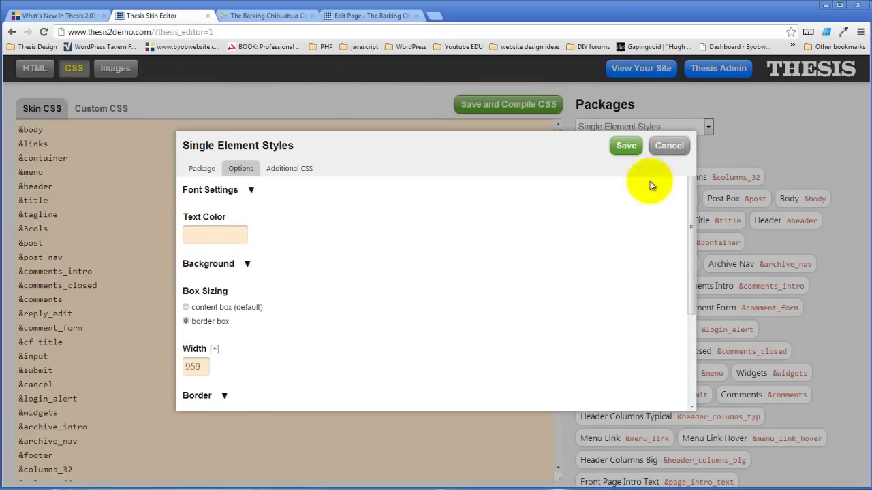
click(621, 147)
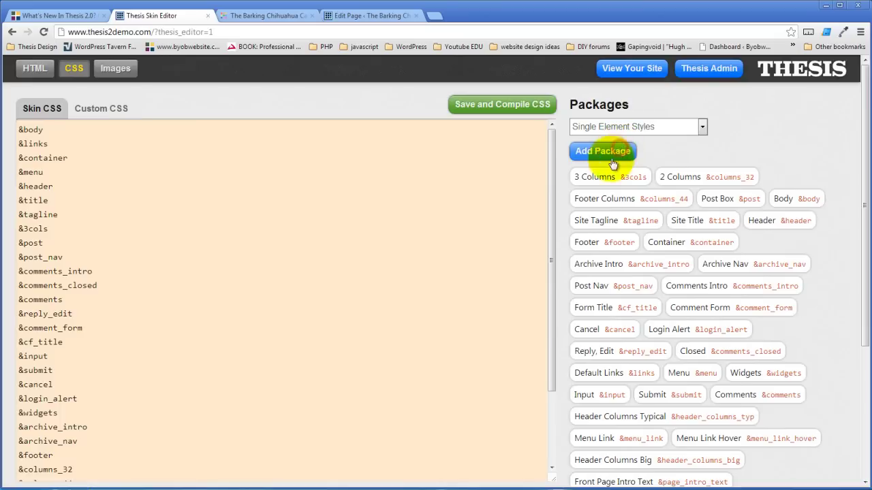
Step: Compile the skin CSS with the Container background and reload the news page to check the content area against the paw prints
click(474, 103)
click(449, 265)
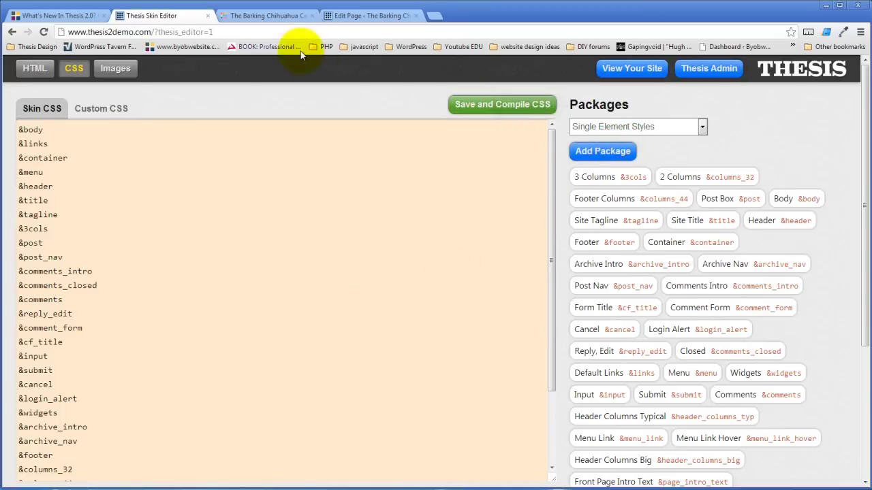
click(271, 15)
click(43, 32)
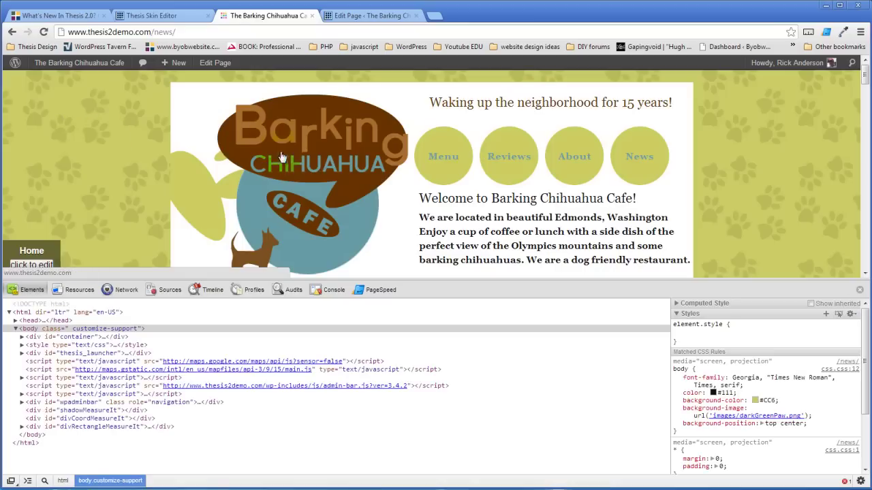
scroll(706, 188, down, 5)
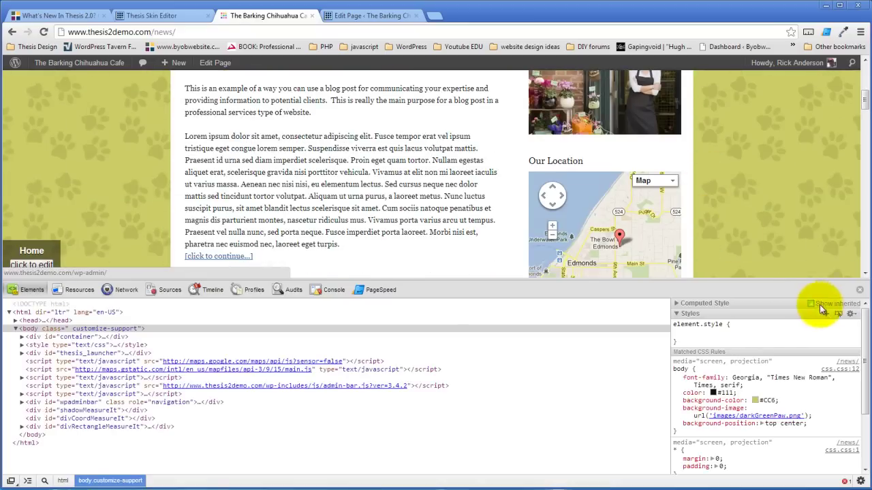
Step: Close the developer tools, review the background along the news page and on the home page, and return to the skin editor
click(862, 291)
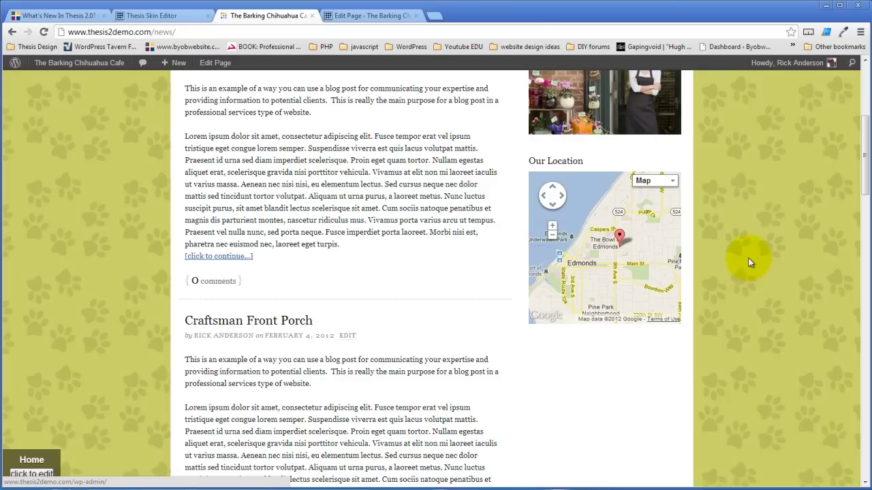
scroll(747, 259, down, 15)
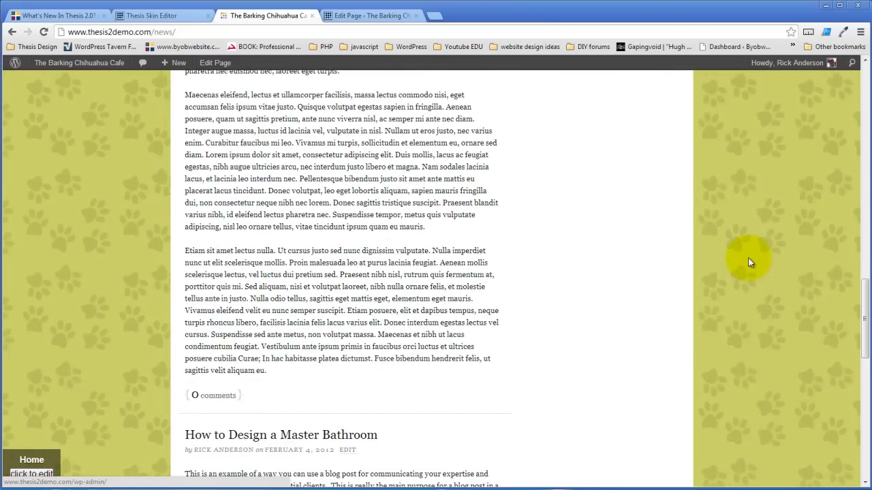
scroll(748, 262, down, 5)
scroll(752, 262, up, 15)
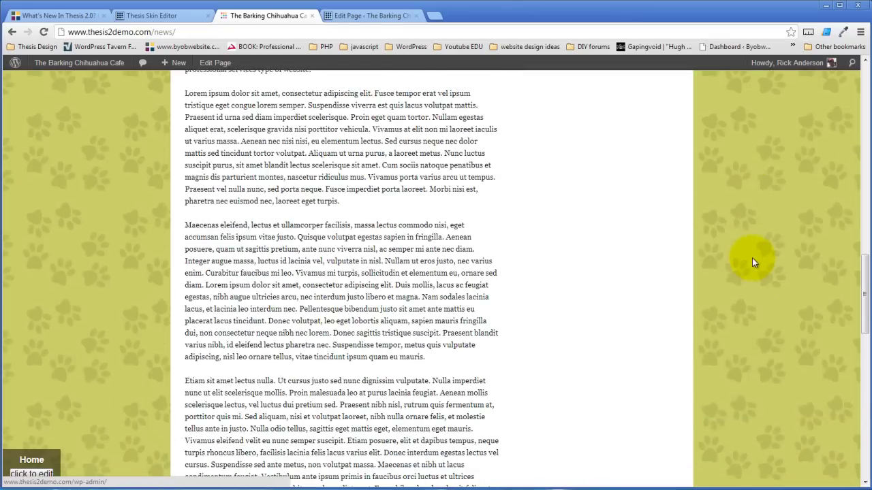
scroll(752, 258, up, 6)
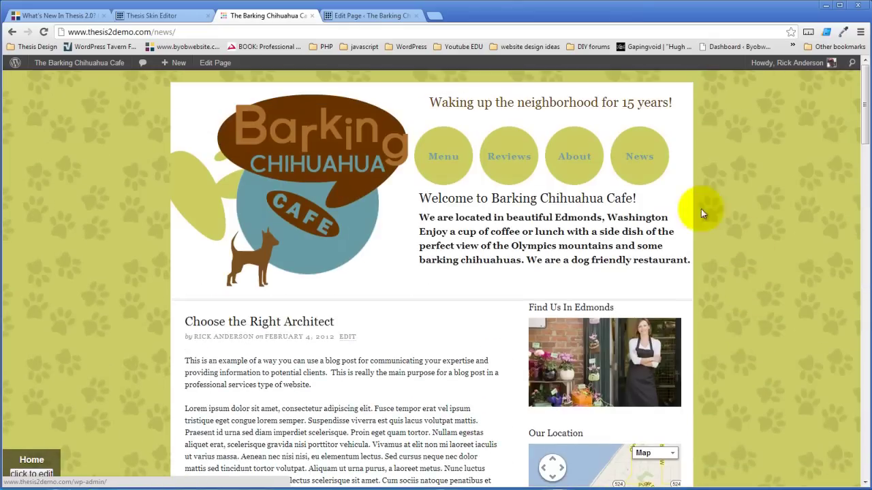
click(361, 167)
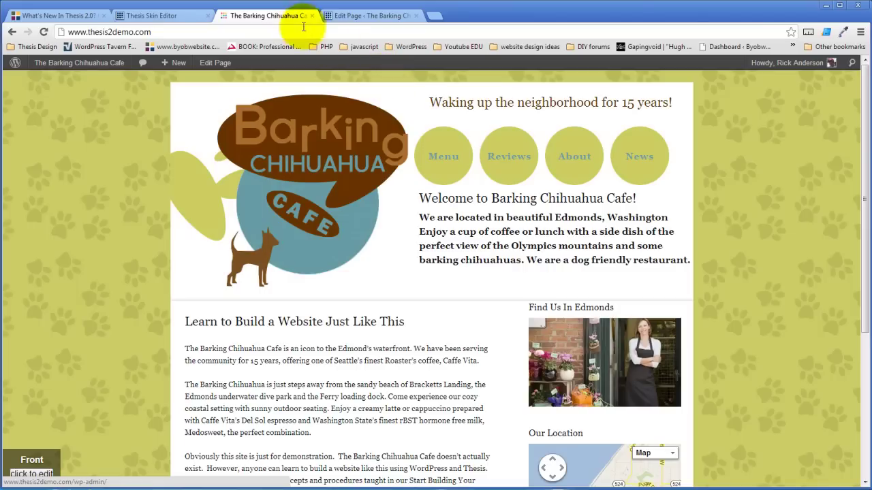
click(177, 20)
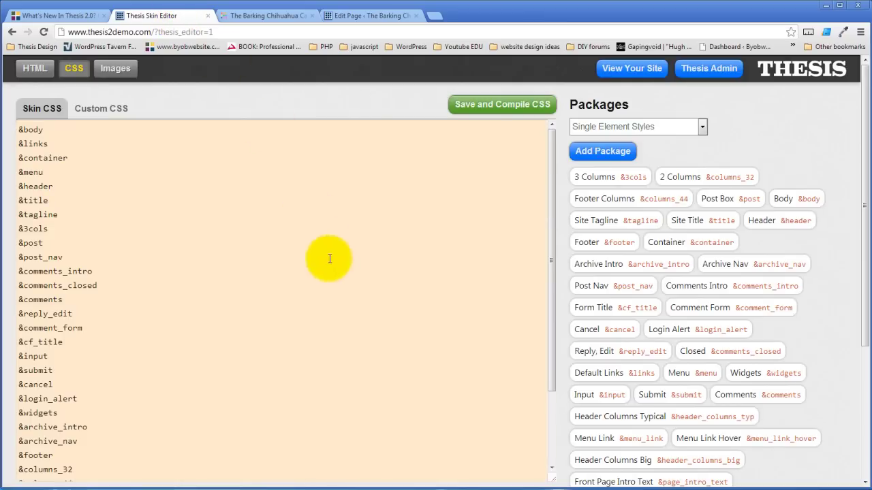
click(798, 199)
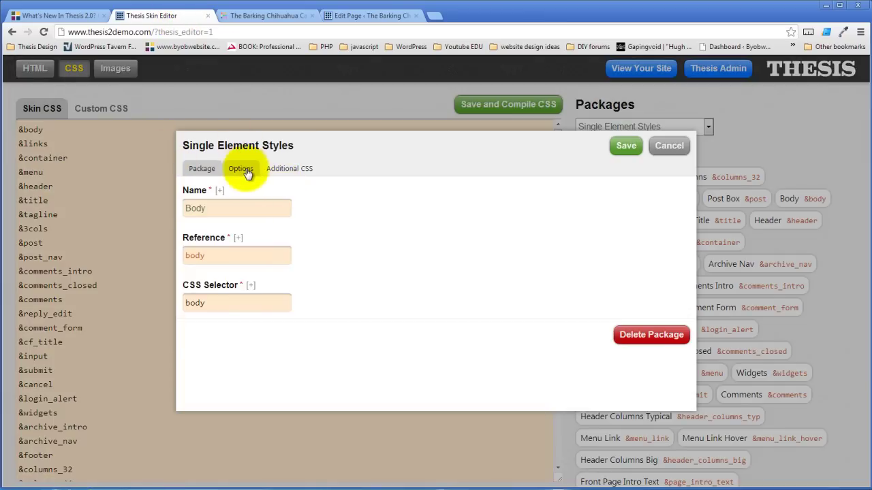
click(242, 168)
scroll(303, 242, down, 2)
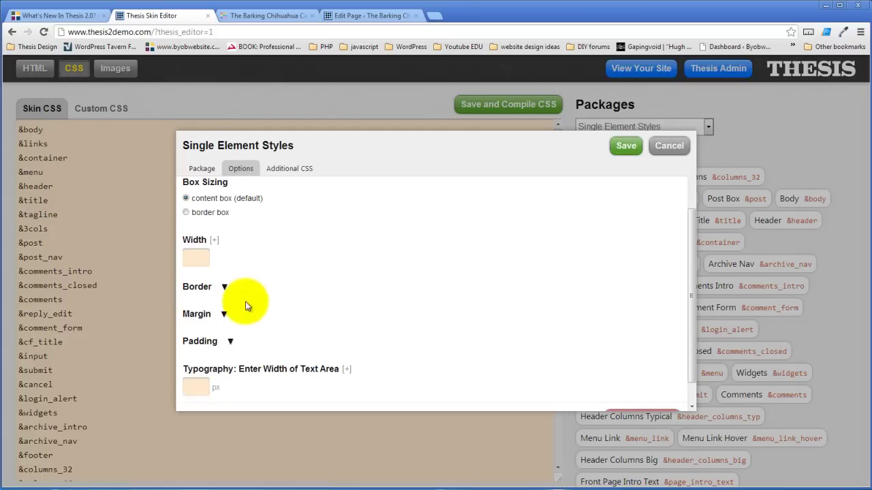
click(231, 341)
scroll(334, 269, down, 2)
scroll(334, 268, up, 3)
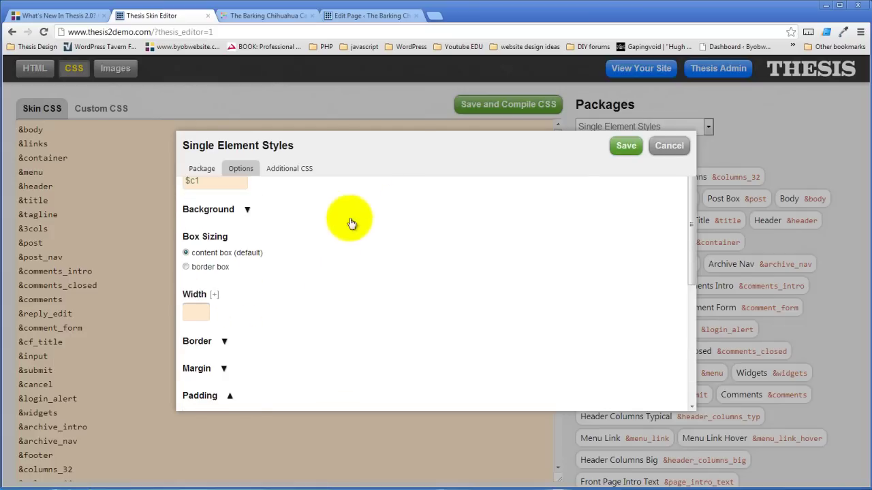
click(673, 147)
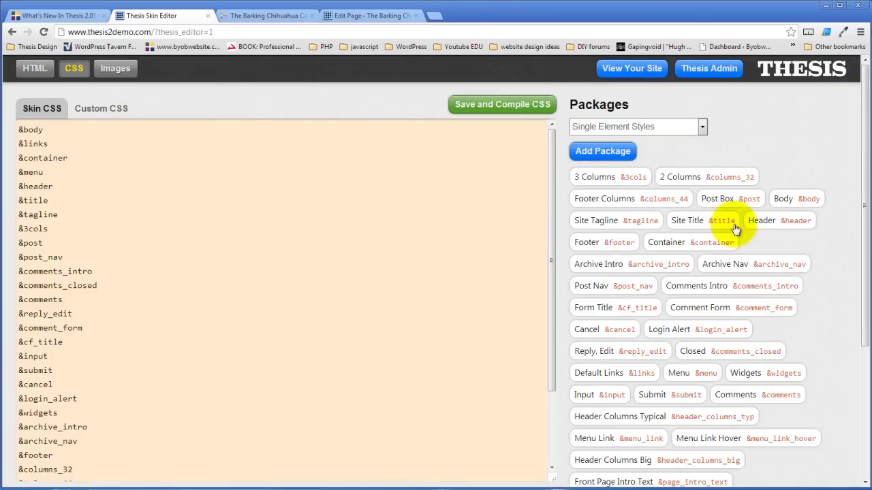
Step: Clear the top margin in the Container package's options and save the package
click(698, 247)
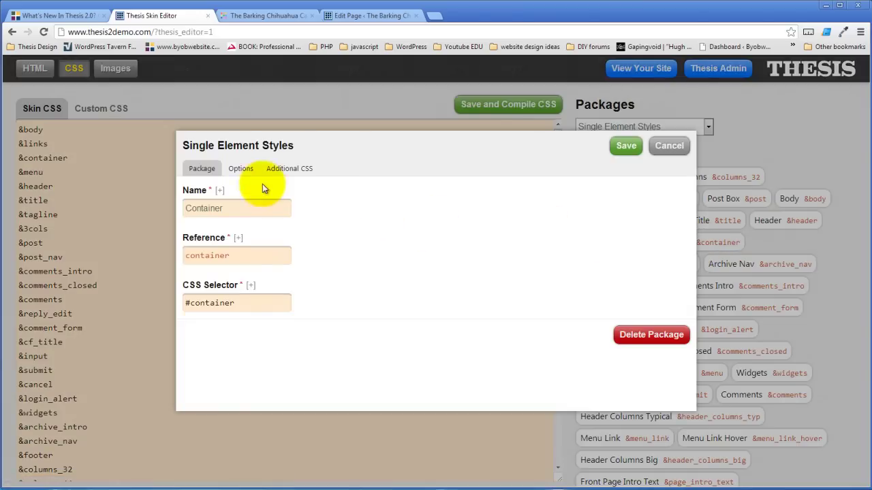
click(238, 172)
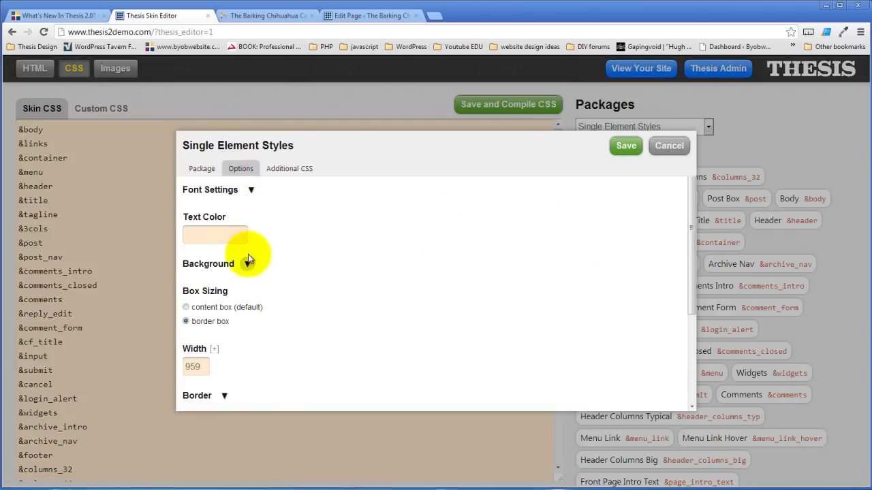
scroll(311, 242, down, 3)
click(222, 312)
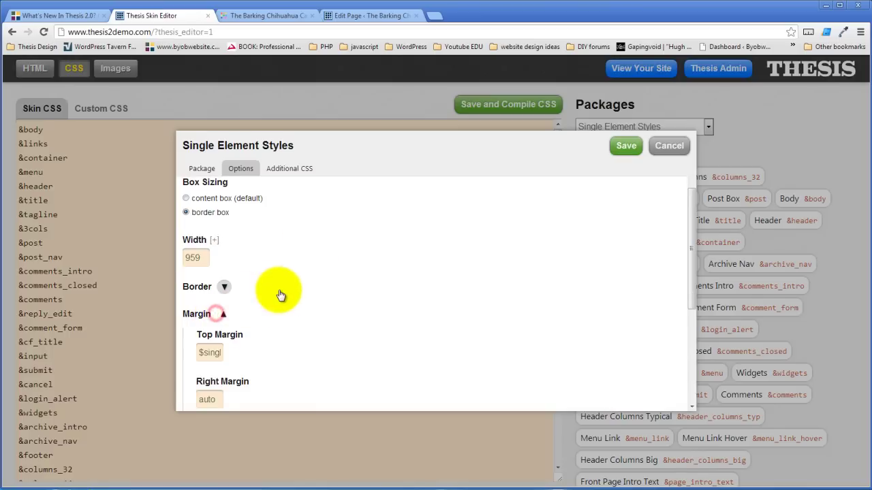
scroll(258, 286, down, 3)
double_click(211, 240)
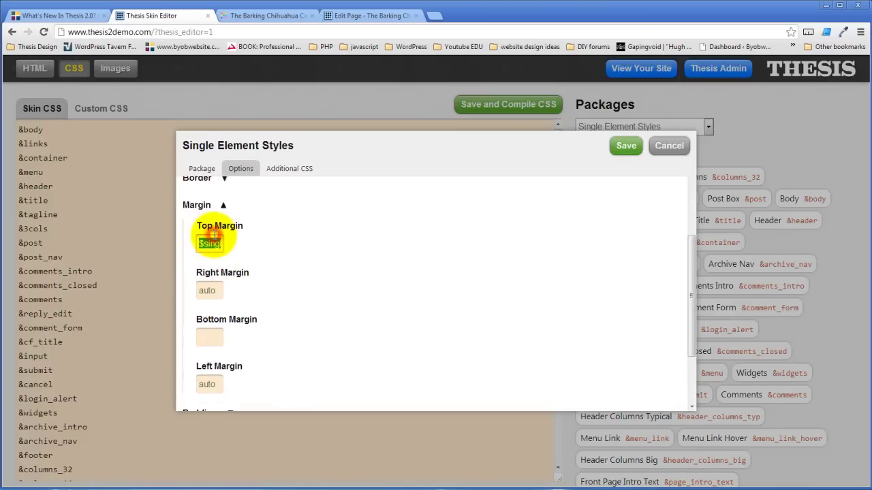
key(BackSpace)
click(427, 235)
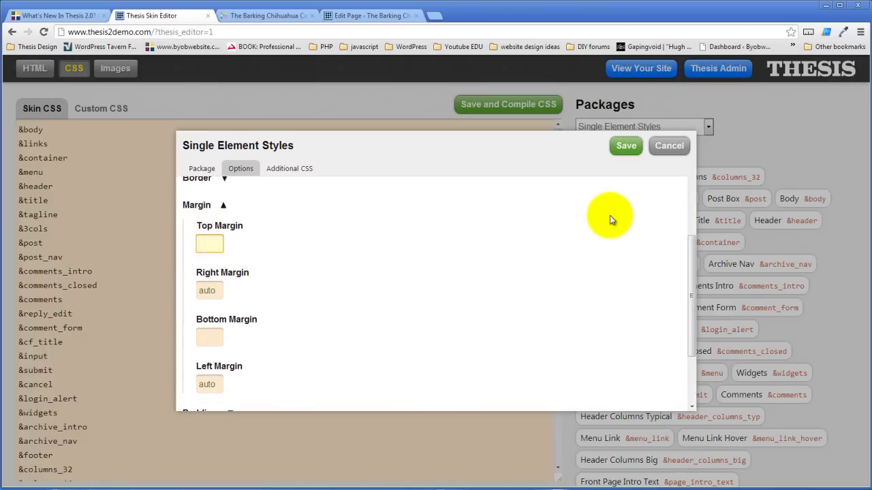
click(625, 146)
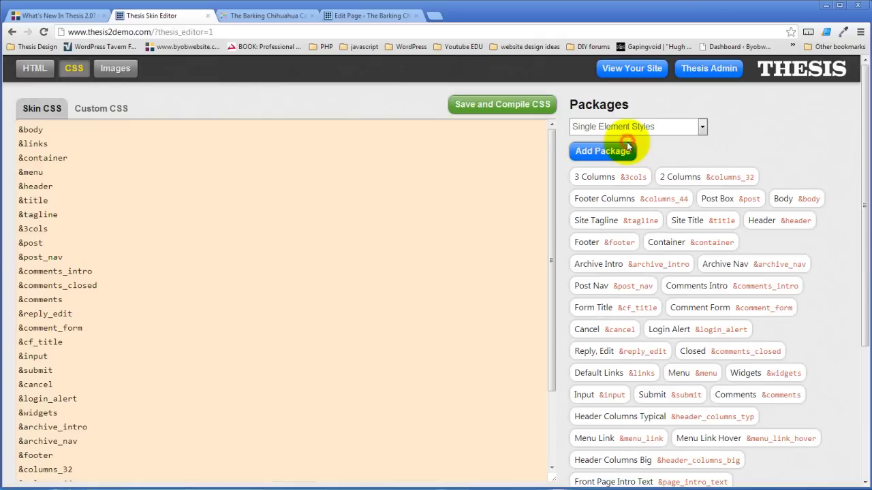
Step: Compile the skin CSS with the Container margin change and reload the home page to check its top edge and footer area
click(473, 105)
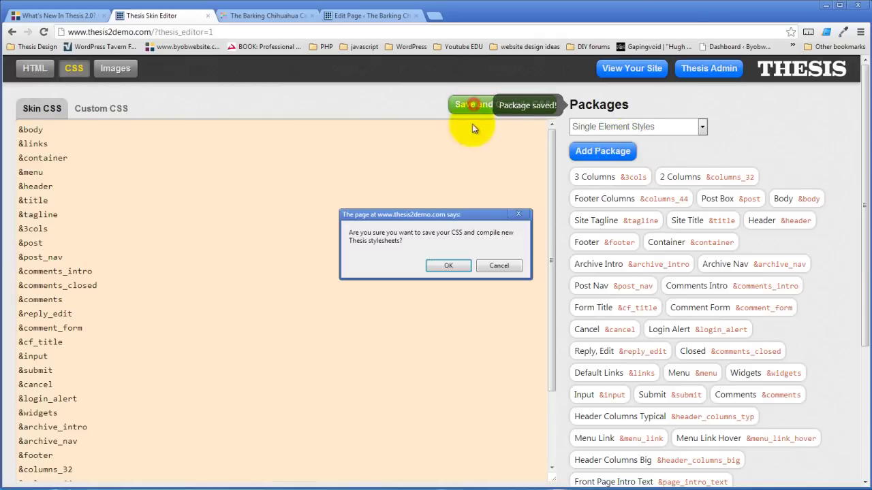
click(448, 265)
click(270, 15)
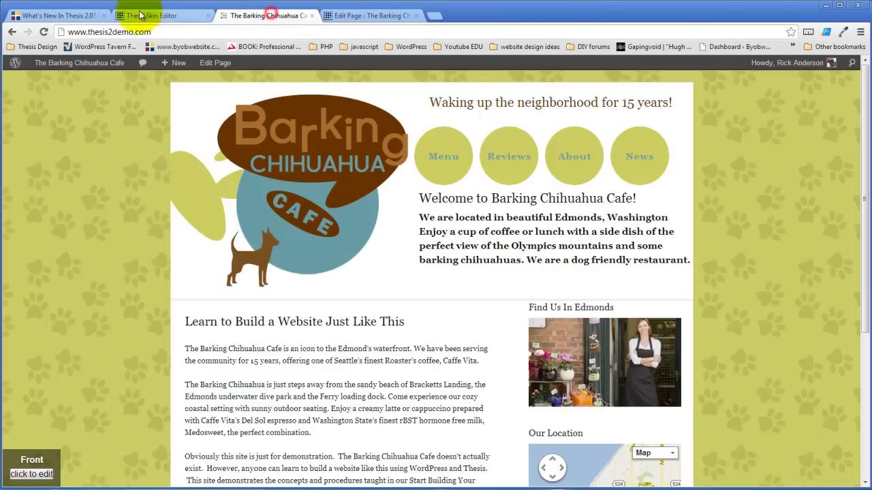
click(43, 32)
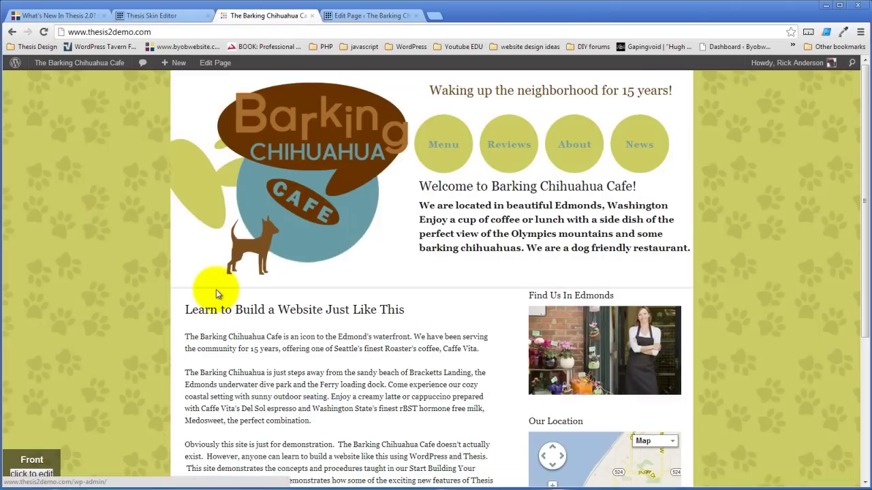
scroll(216, 292, down, 2)
scroll(216, 290, up, 2)
scroll(216, 290, down, 4)
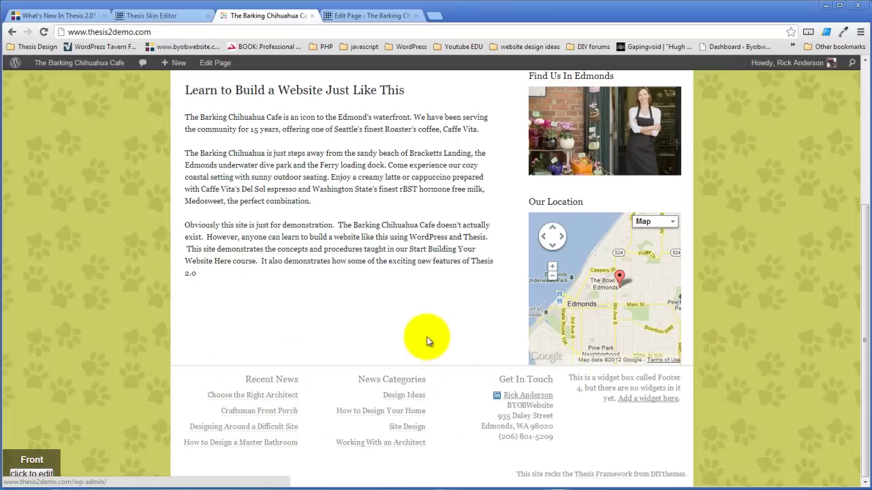
scroll(422, 337, up, 3)
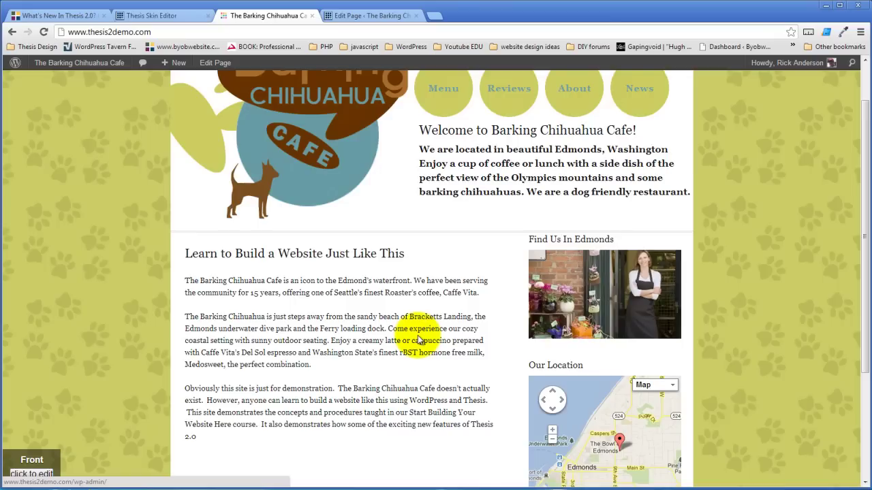
click(379, 16)
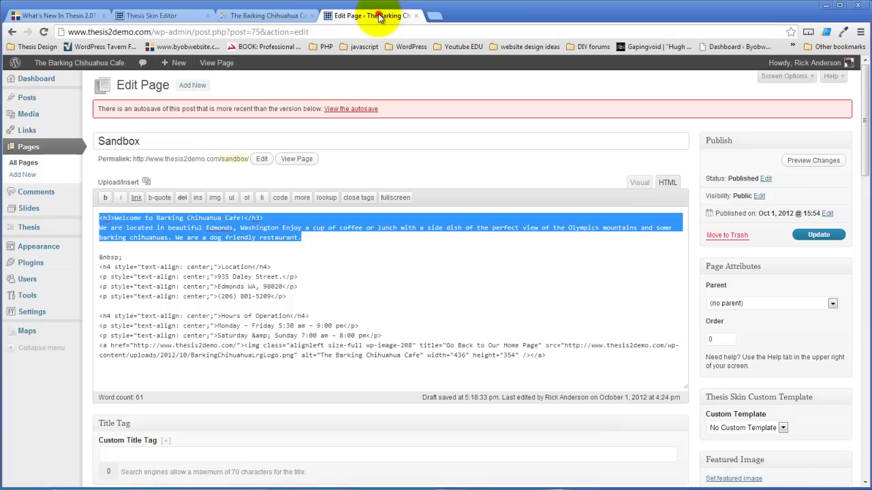
click(194, 15)
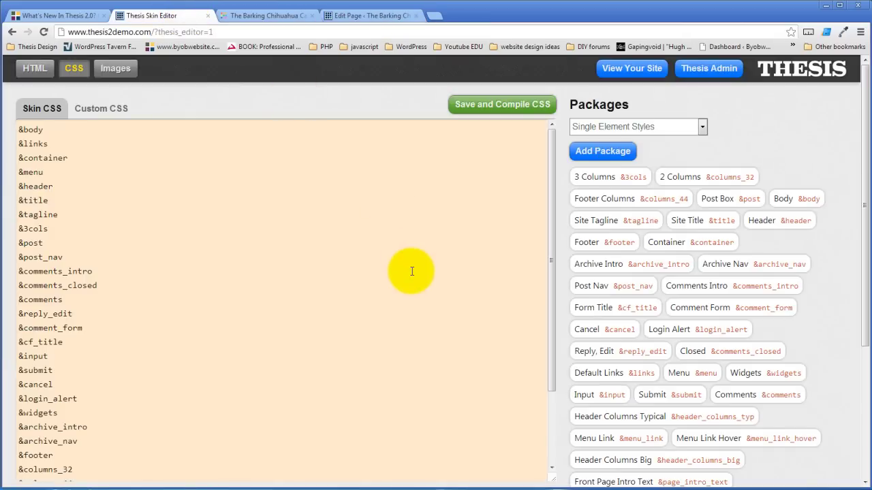
scroll(412, 271, down, 5)
scroll(550, 413, up, 4)
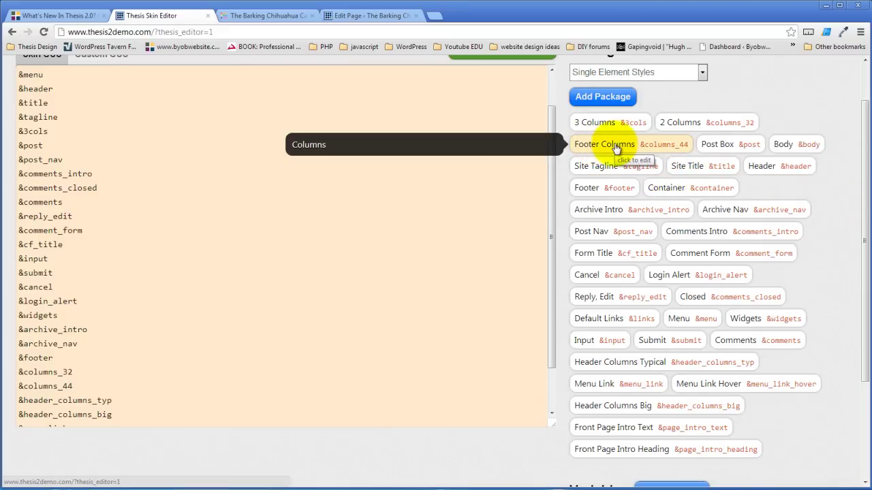
click(601, 188)
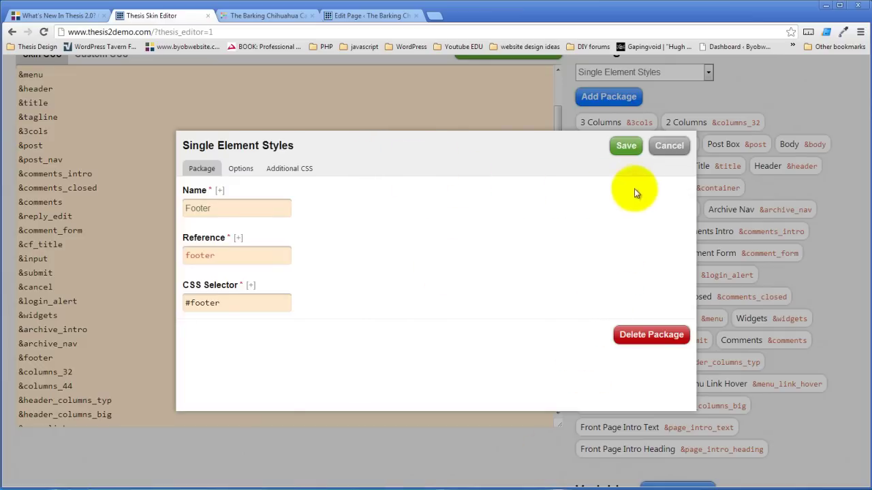
click(667, 146)
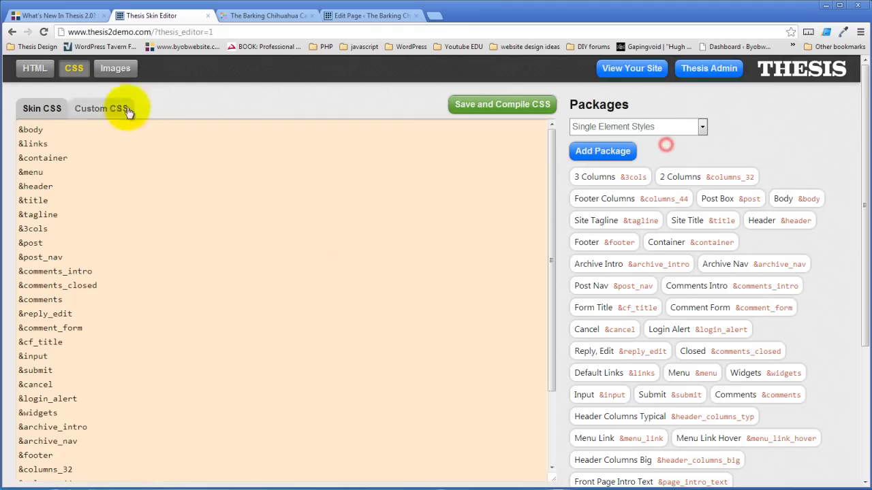
Step: Copy the CSS reference of bcc-footer-base.png from the skin's image list
click(115, 69)
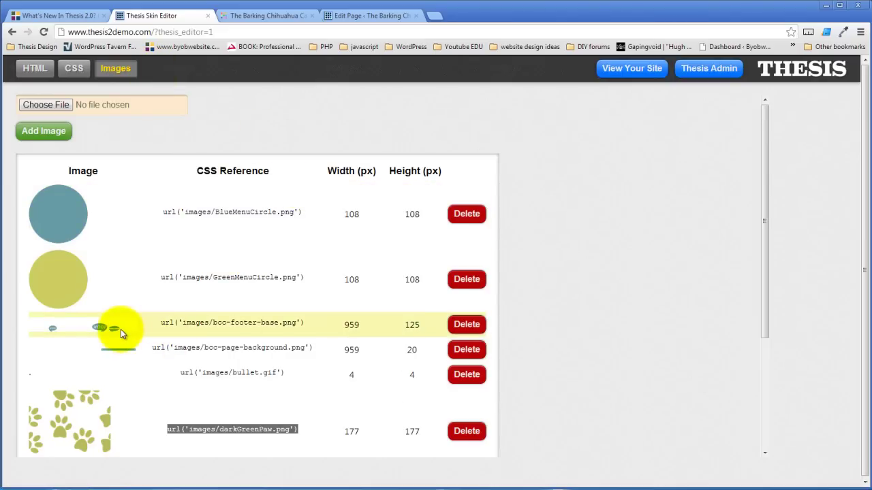
click(184, 323)
key(ctrl+c)
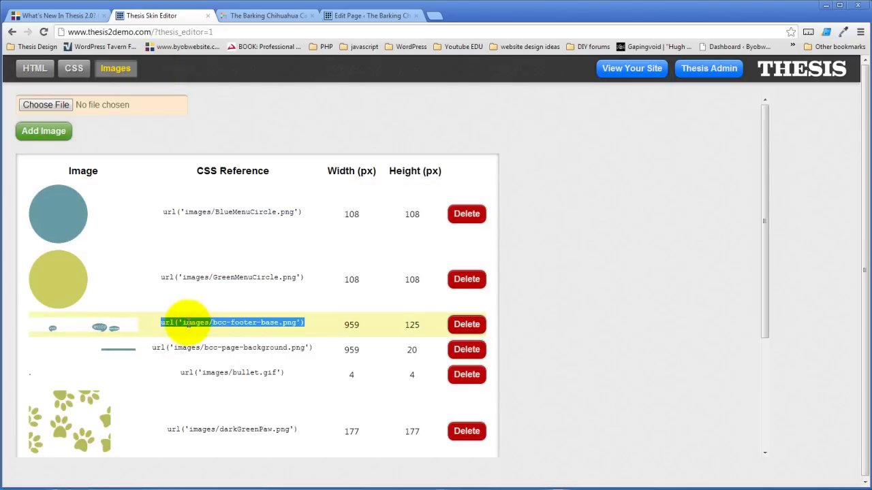
Step: Set the Footer package's background image to images/bcc-footer-base.png, without the url wrapper and quotes
click(73, 68)
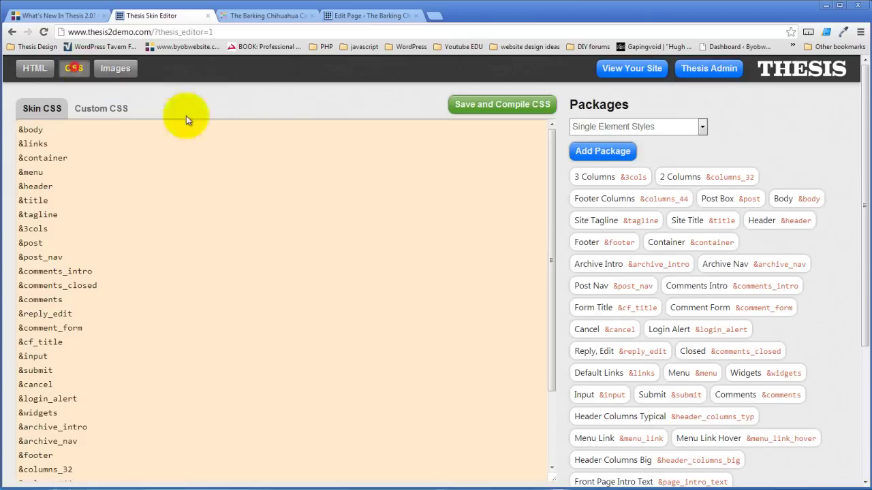
click(608, 247)
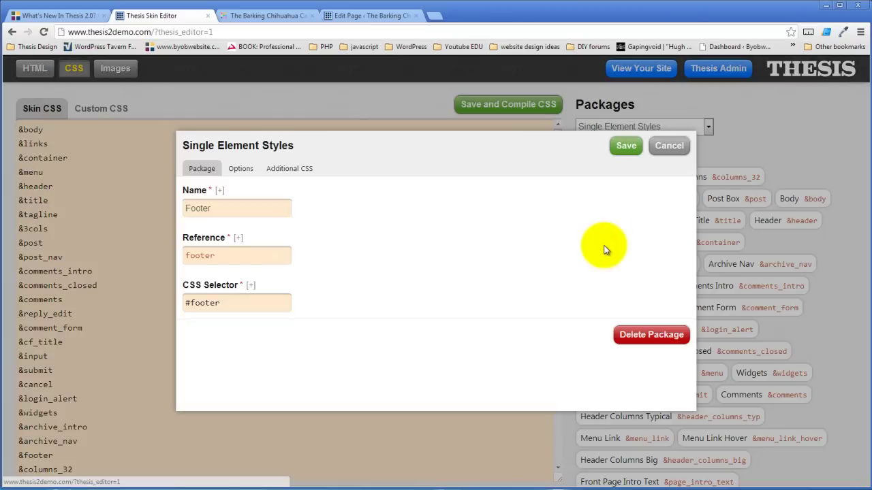
click(241, 169)
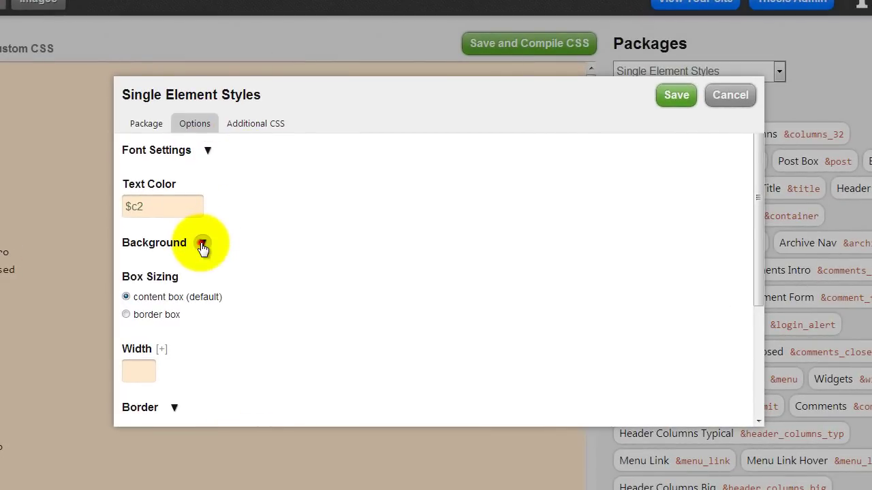
click(202, 243)
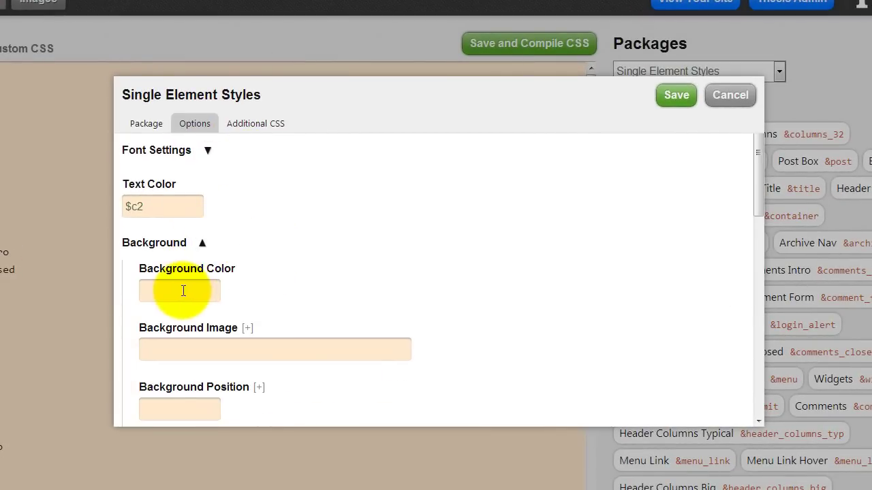
click(170, 347)
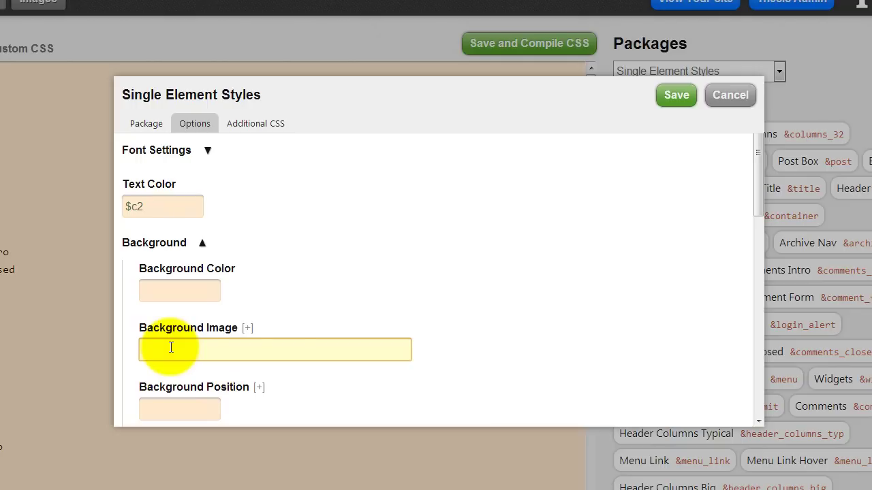
key(ctrl+v)
drag(172, 349, 97, 352)
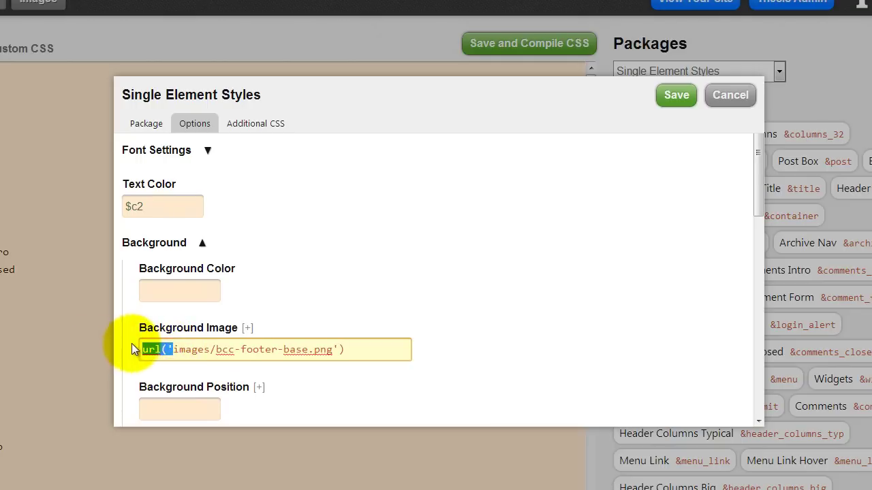
key(Delete)
drag(302, 350, 344, 349)
key(Delete)
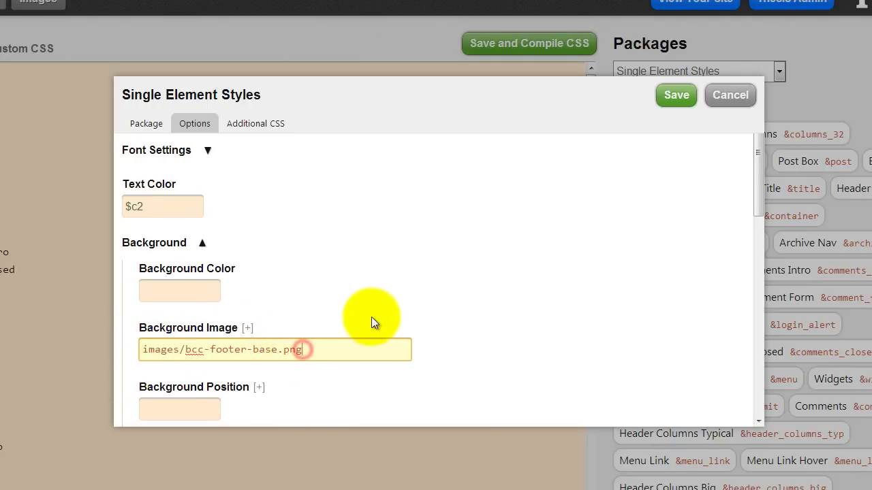
Step: Set the Footer package's background color to 679da5
click(163, 293)
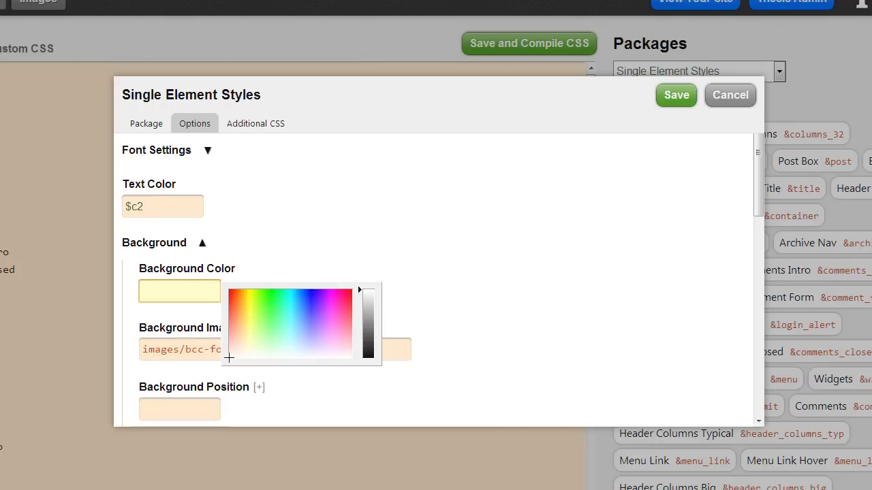
key(Escape)
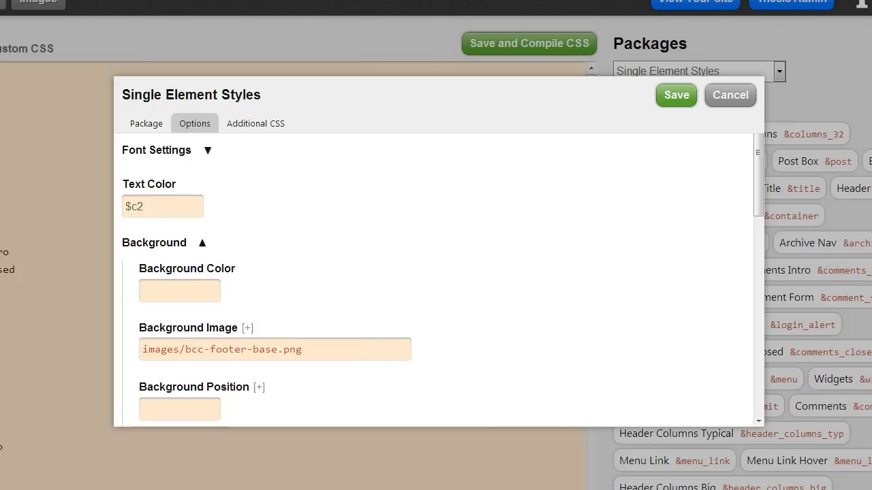
click(180, 290)
text(679da5)
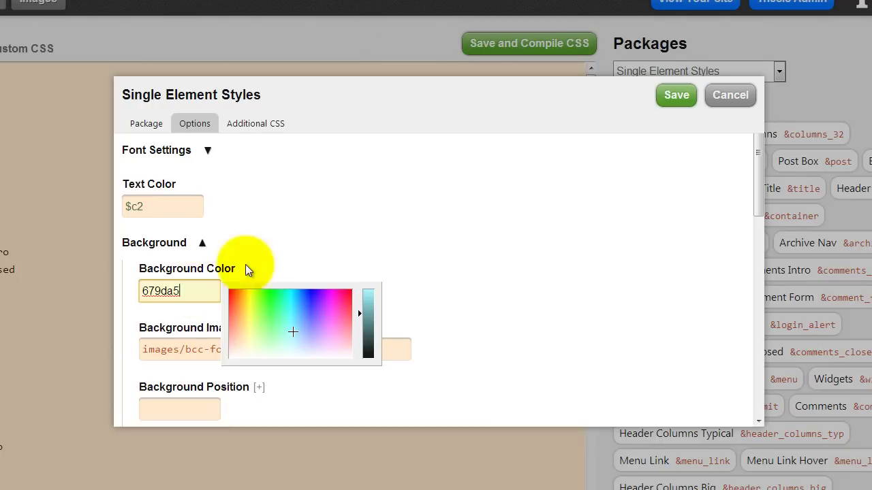
click(339, 231)
Step: Position the footer's background image at top center and set it to no repeat
scroll(340, 228, down, 2)
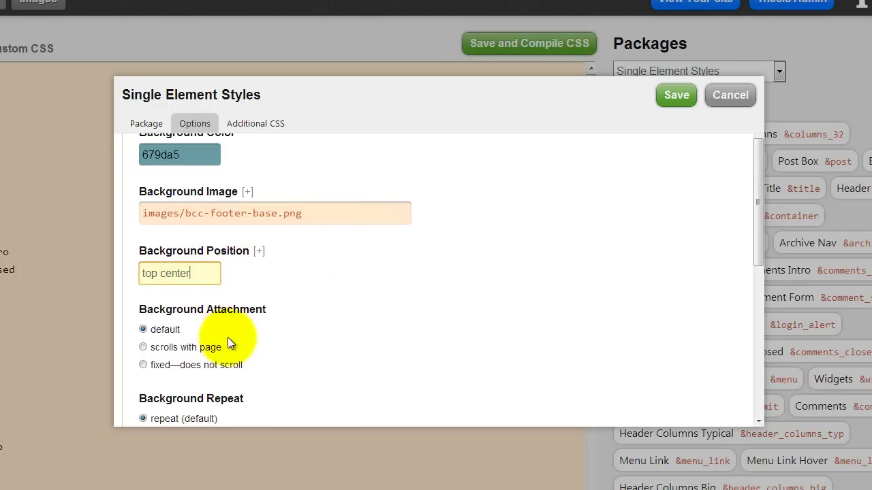
scroll(410, 322, down, 1)
click(143, 369)
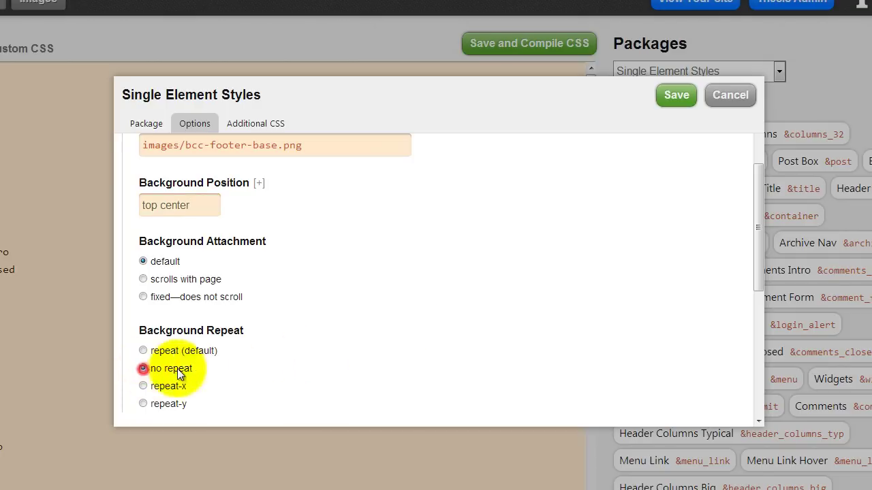
Step: Set the Footer package's top padding to 125 and save the package
scroll(377, 270, down, 2)
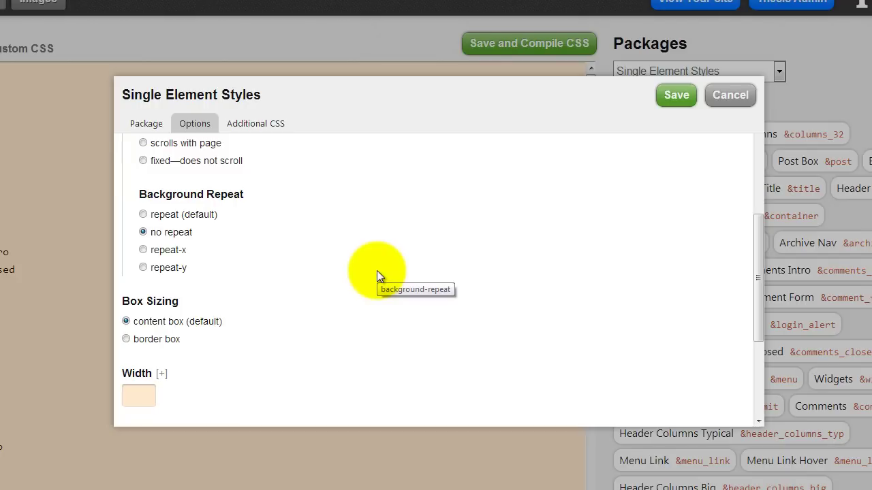
scroll(377, 270, down, 3)
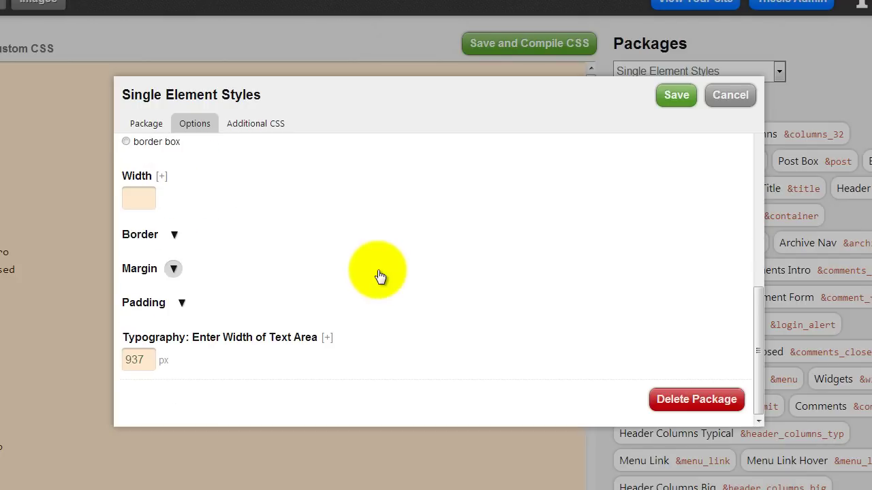
click(180, 305)
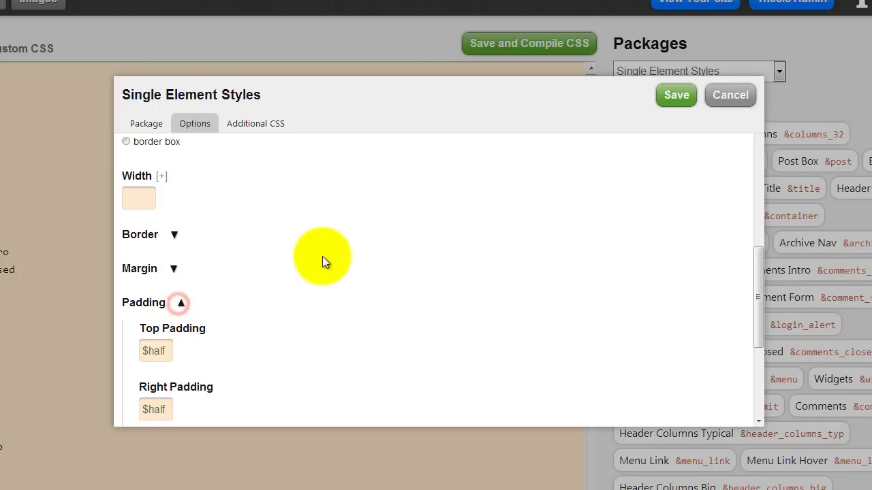
scroll(322, 257, down, 2)
double_click(168, 213)
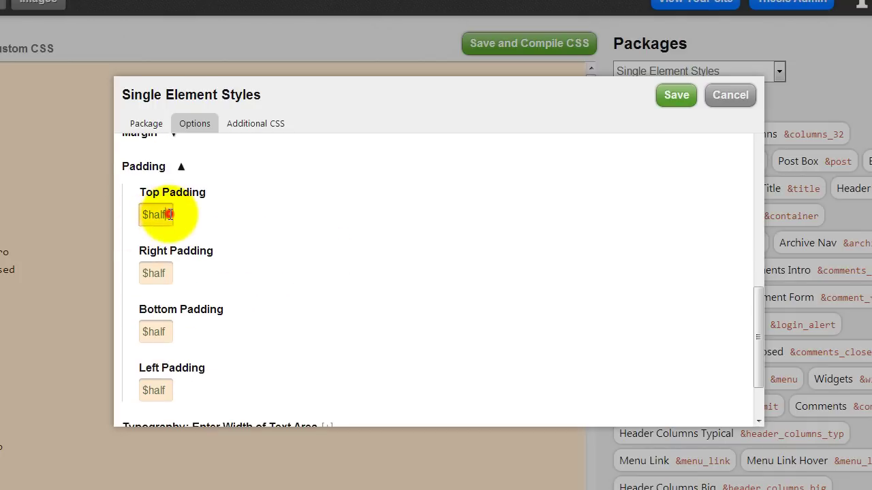
text(12)
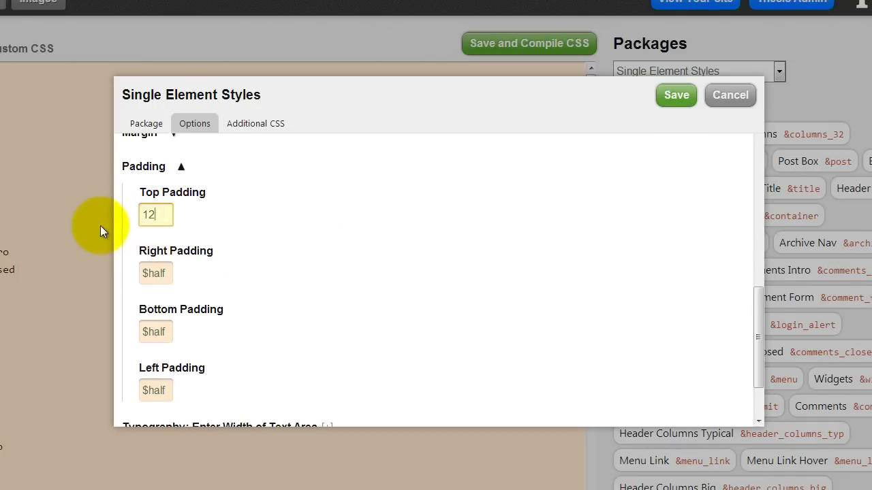
text(5)
click(327, 221)
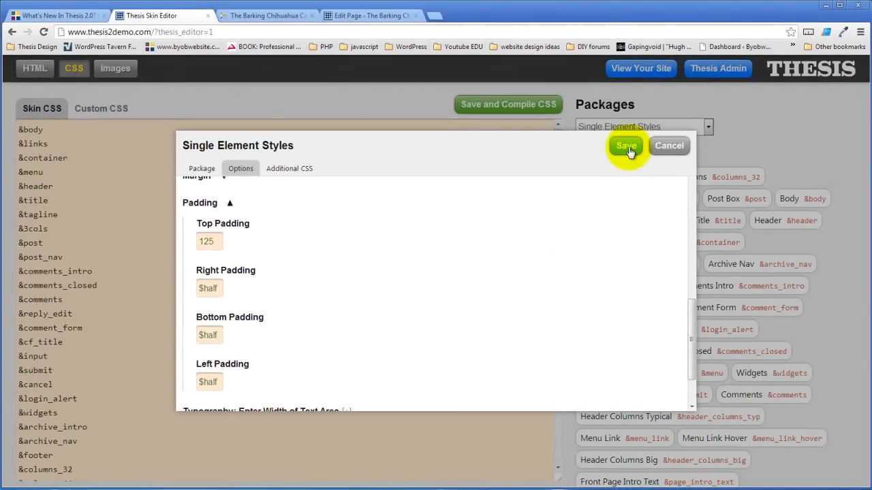
click(626, 147)
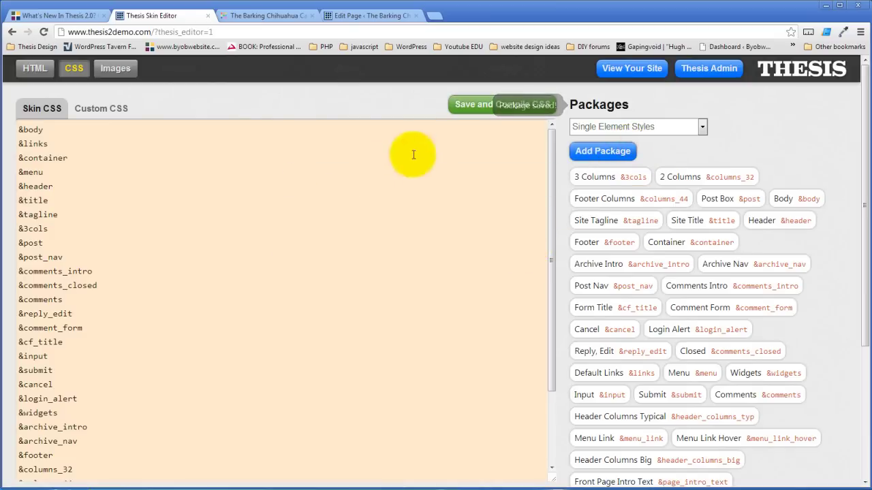
Step: Compile the skin CSS with the Footer changes and reload the home page to check the footer background
click(481, 105)
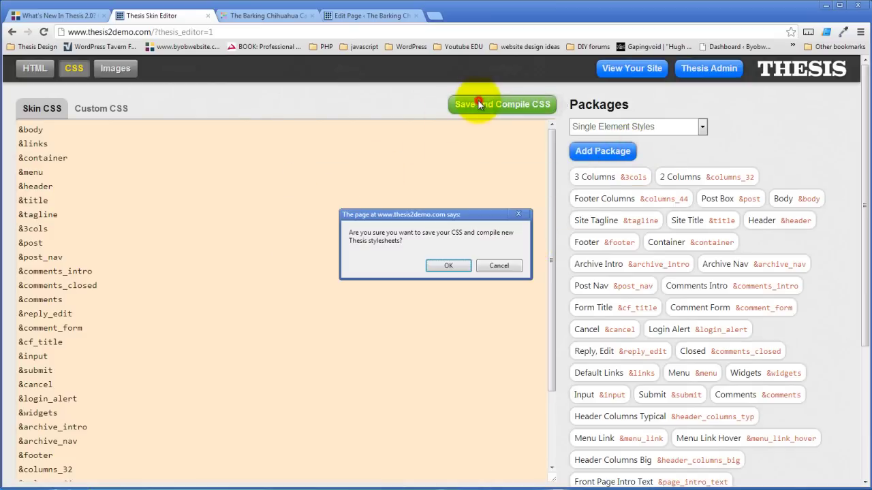
click(448, 265)
click(259, 16)
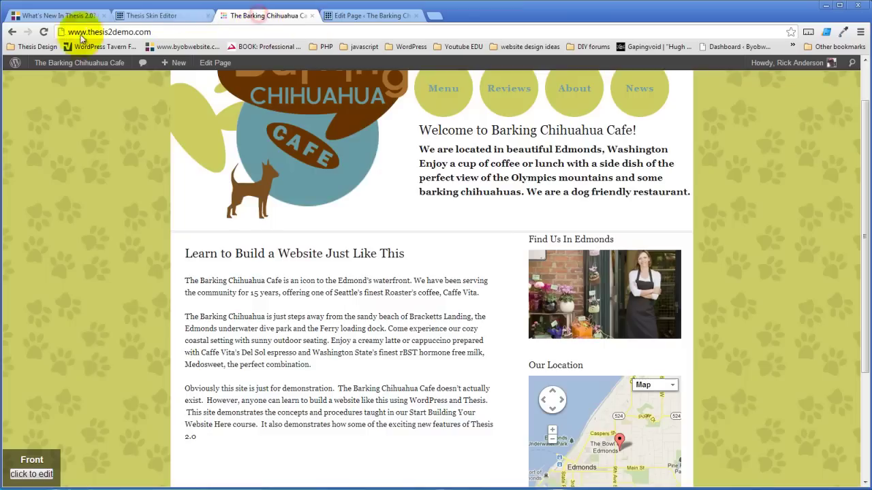
click(44, 32)
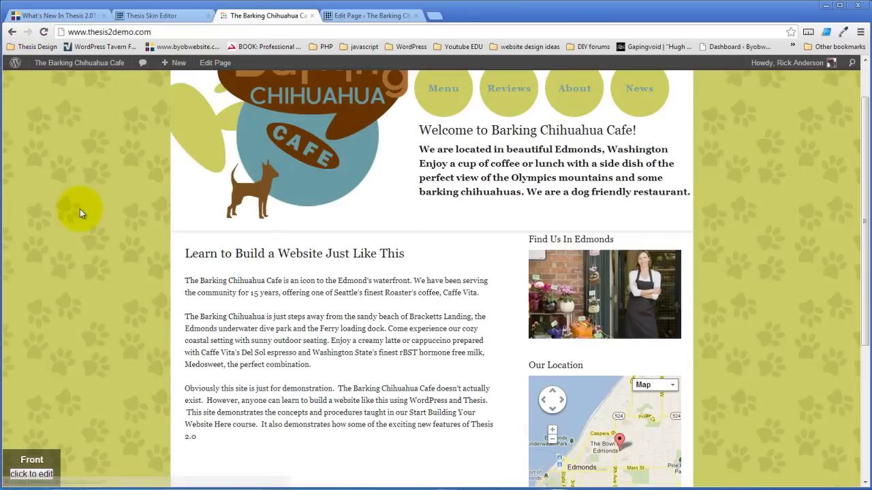
scroll(80, 211, down, 4)
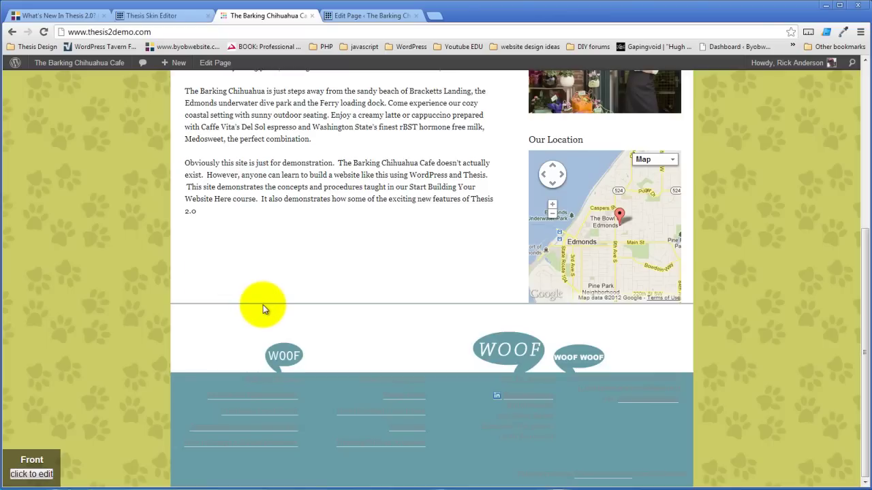
Step: Remove the Footer package's border by setting its style to none and clearing its width, and save the package
click(155, 16)
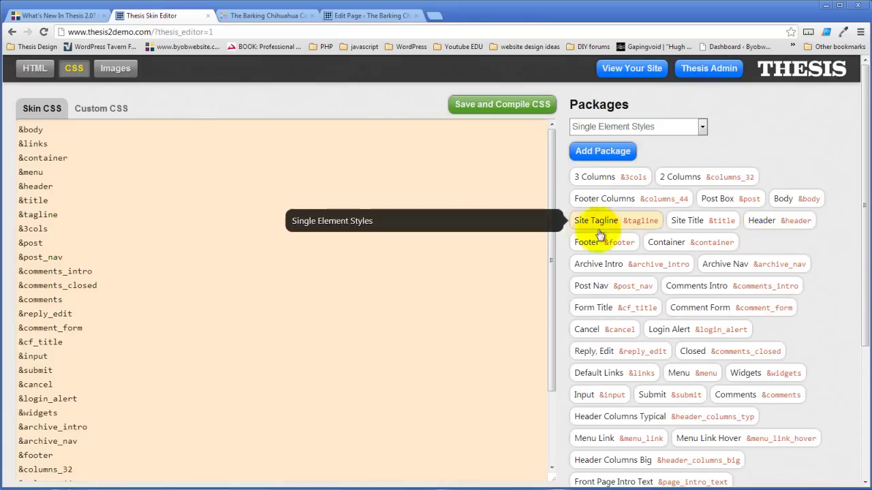
click(584, 247)
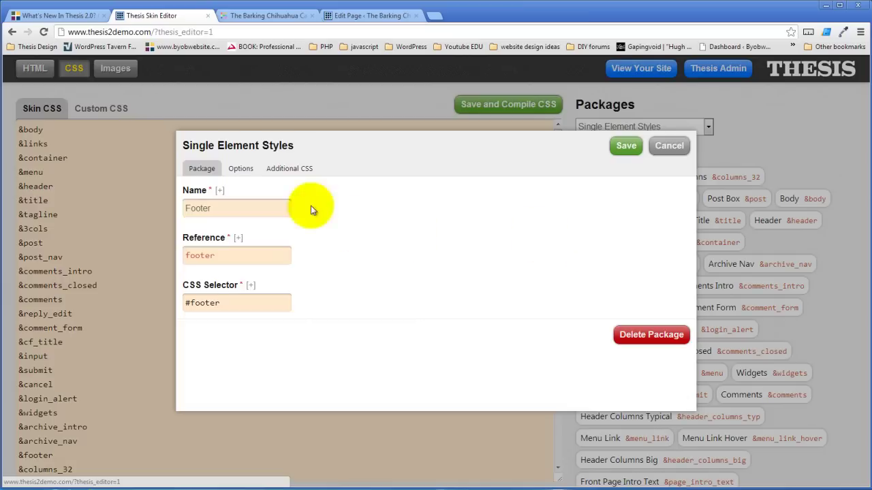
click(236, 169)
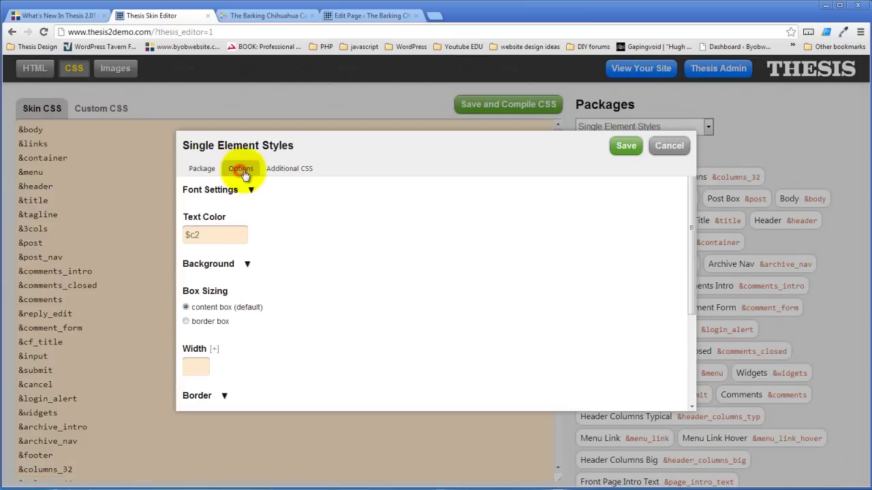
click(225, 395)
scroll(302, 333, down, 2)
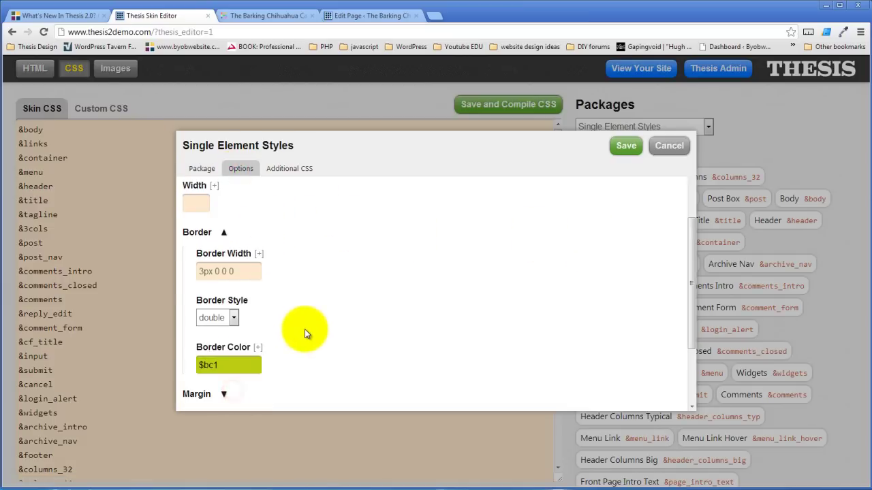
click(234, 317)
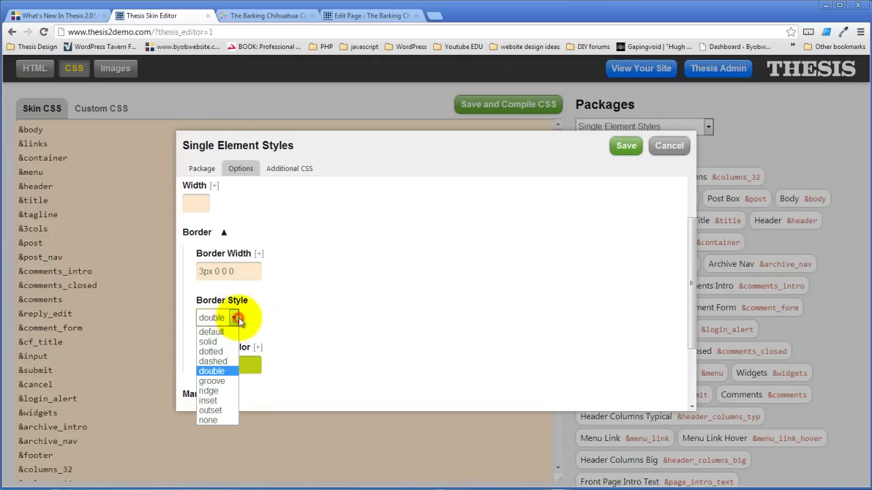
click(208, 419)
drag(239, 271, 164, 267)
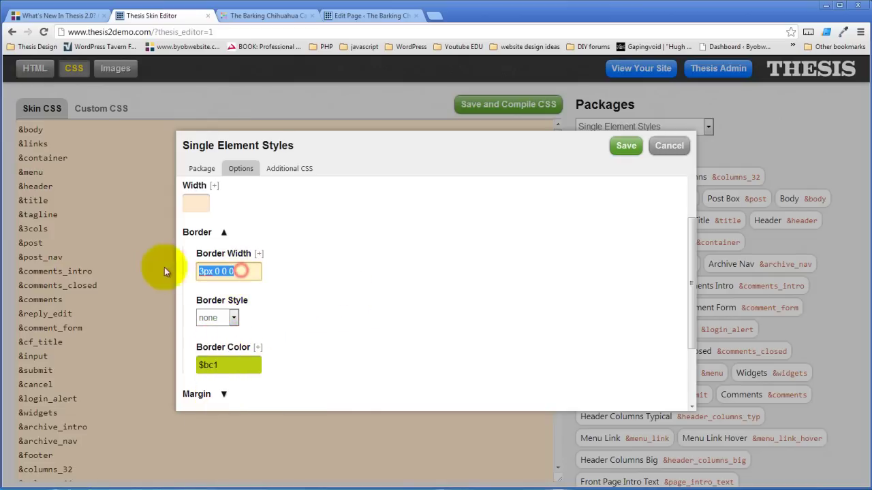
key(BackSpace)
click(626, 145)
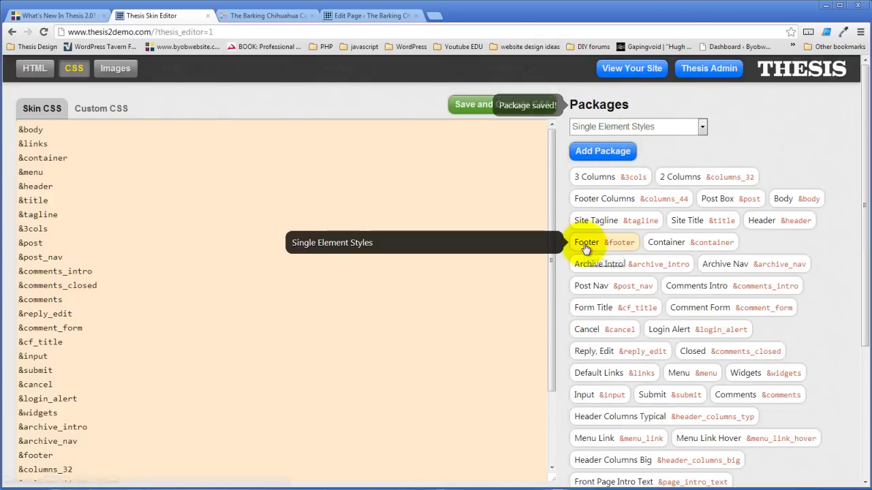
Step: Clear the Header package's border width, set its border style to none, and save the package
click(776, 224)
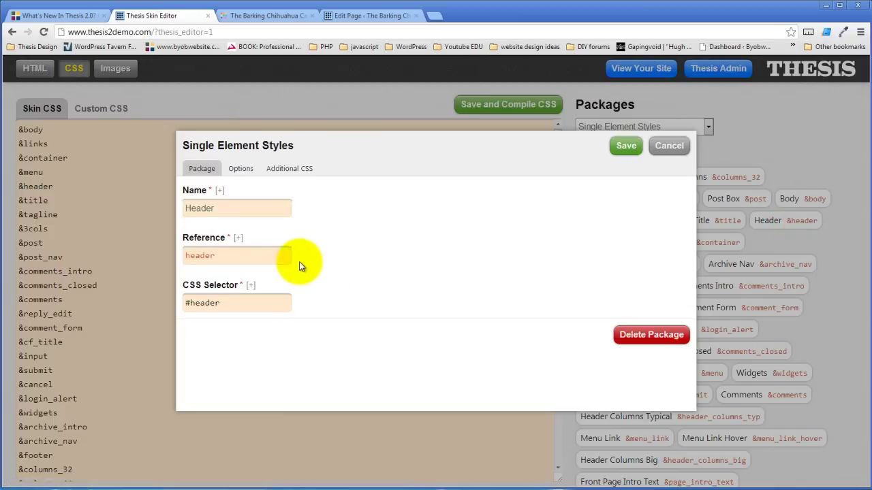
click(241, 168)
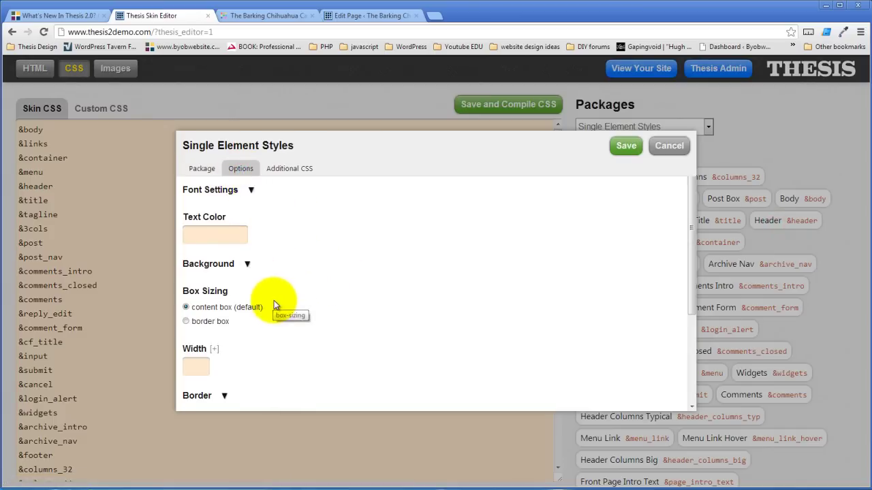
scroll(266, 310, down, 3)
click(215, 288)
drag(199, 326, 250, 321)
key(BackSpace)
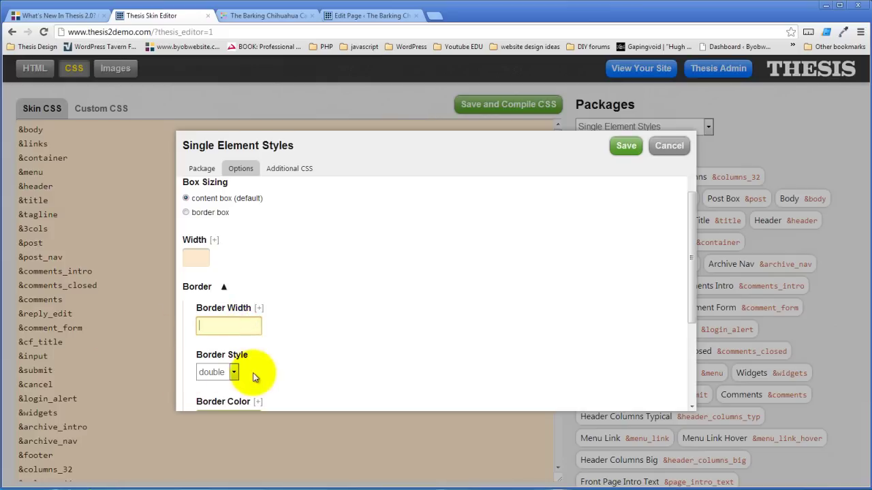
click(229, 372)
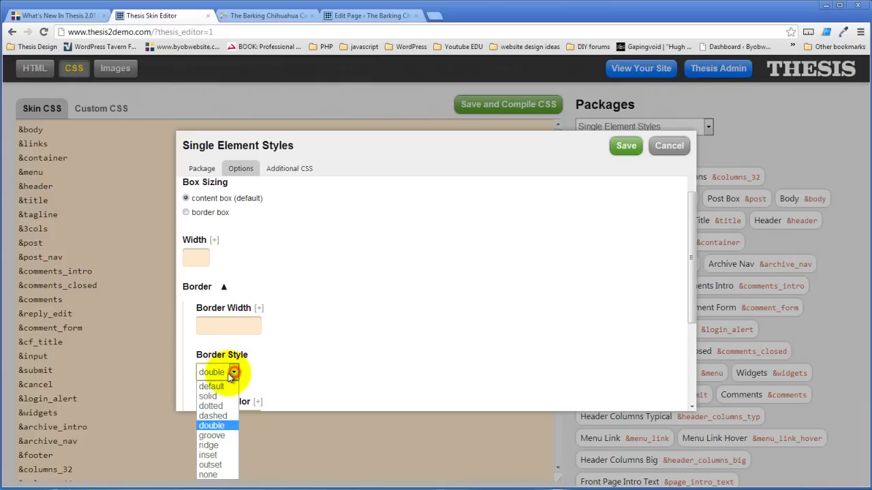
click(209, 472)
click(624, 146)
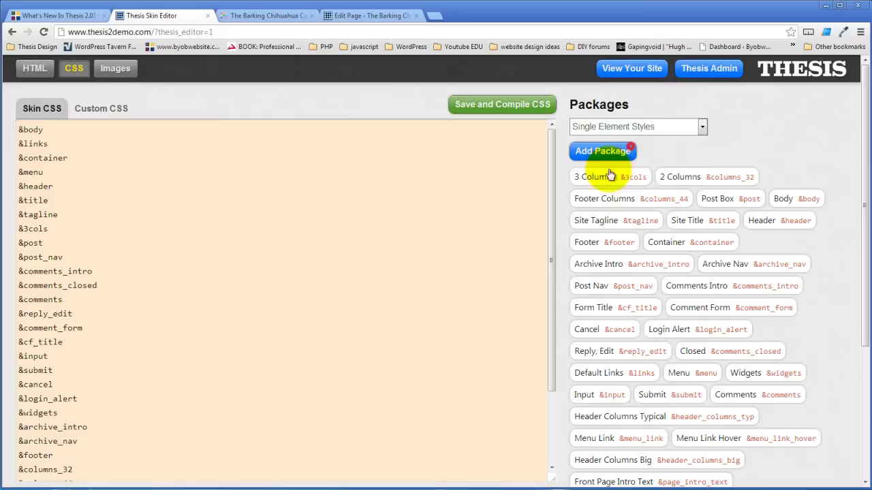
Step: Compile the skin CSS and reload the home page to check the header and footer without borders
click(473, 103)
click(446, 268)
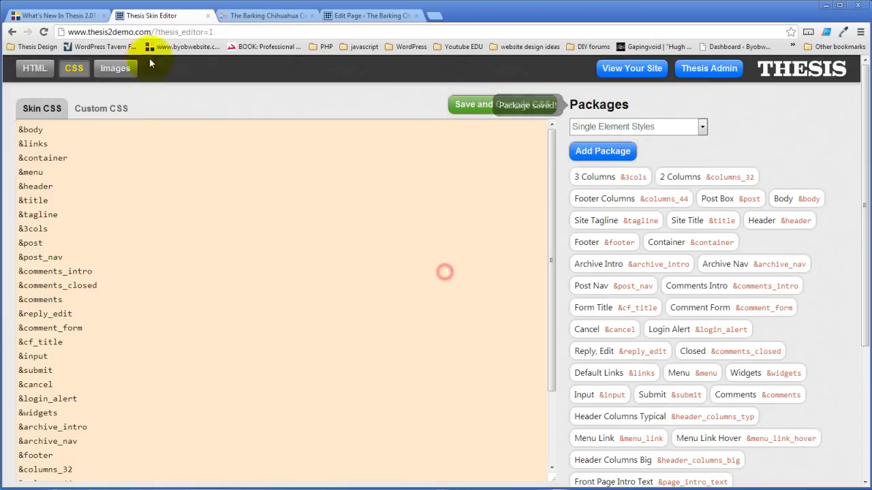
click(286, 15)
click(42, 31)
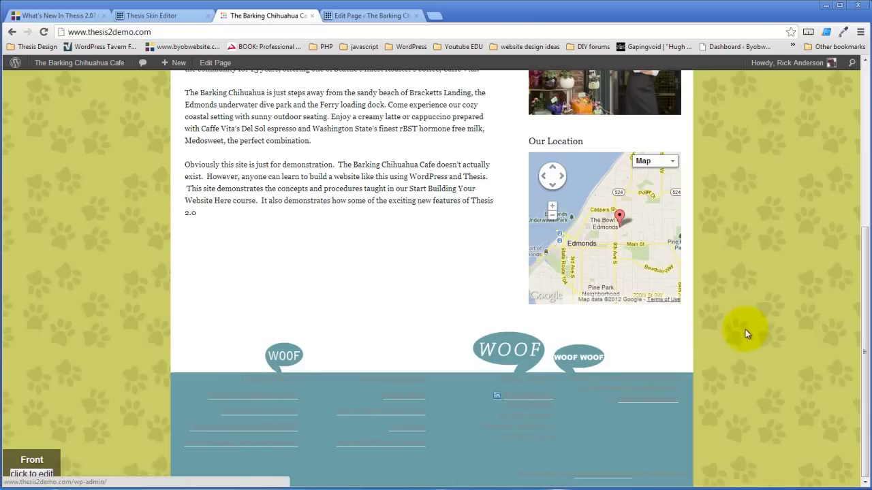
scroll(749, 320, up, 3)
scroll(752, 325, up, 2)
scroll(752, 325, down, 4)
scroll(753, 325, up, 5)
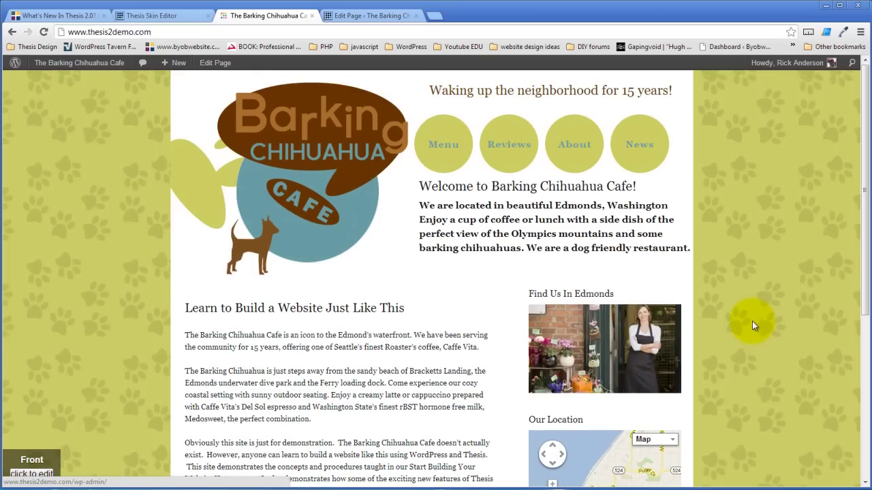
scroll(752, 320, down, 5)
scroll(477, 300, up, 4)
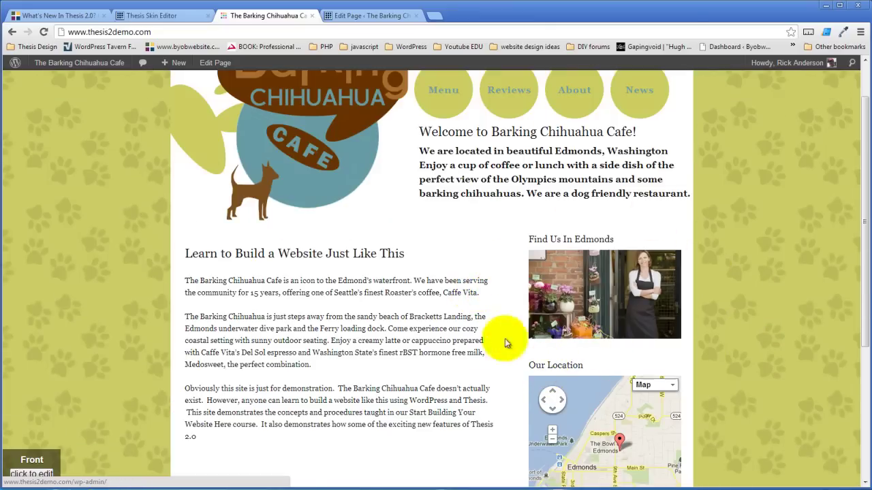
Step: Open the core Page template for editing in the skin editor's HTML view
click(160, 16)
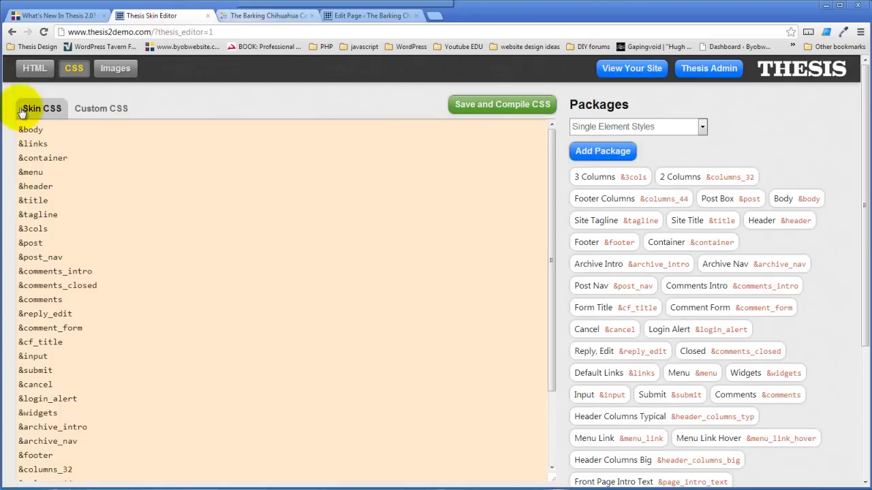
click(31, 71)
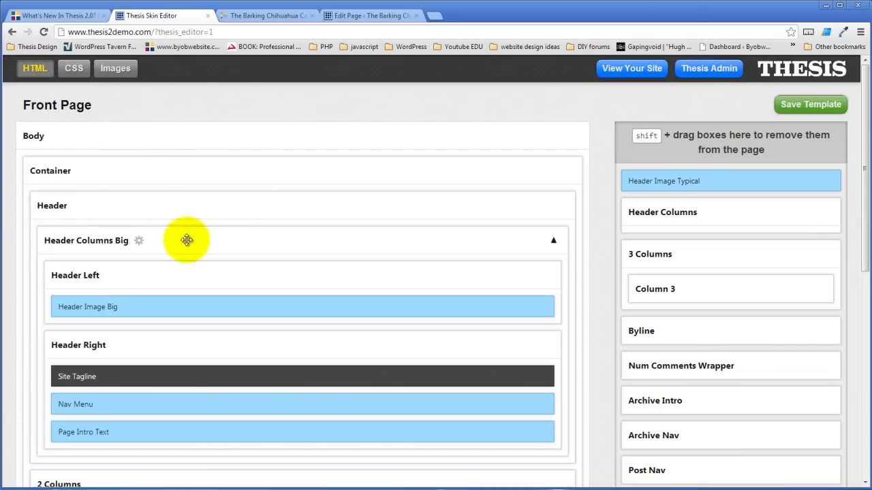
click(67, 108)
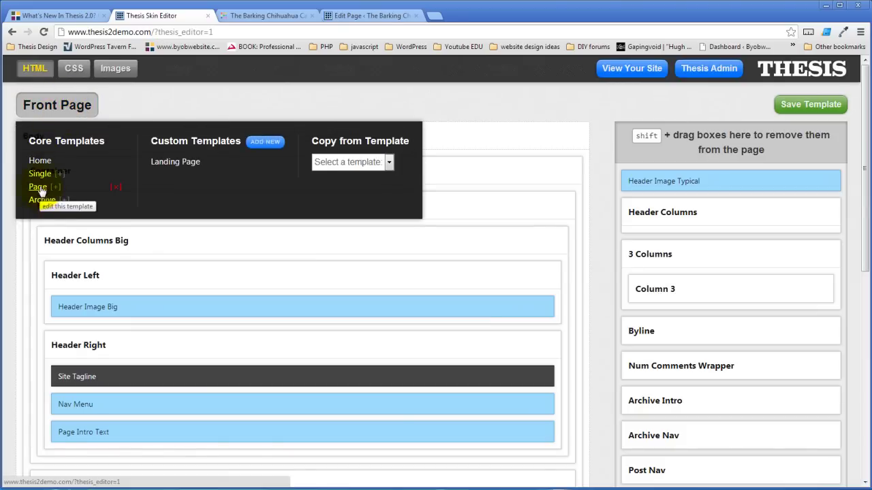
click(38, 188)
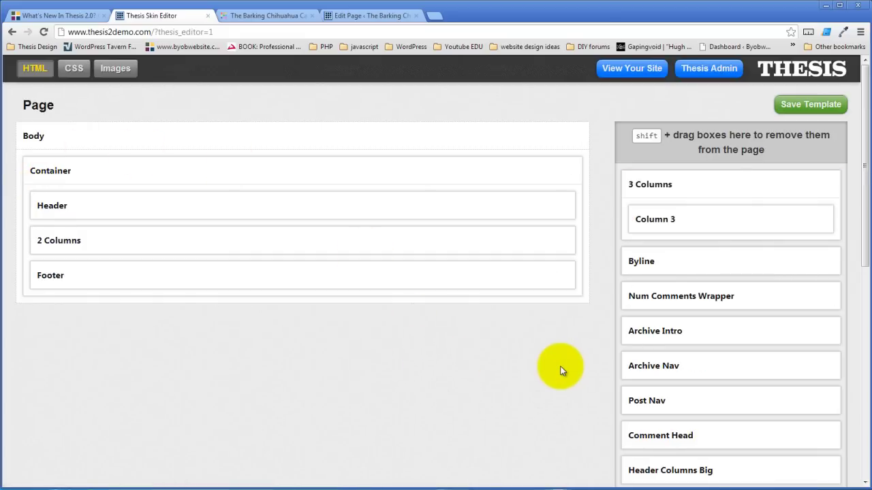
Step: Add a new Container box named Page Background to the Page template's available boxes
scroll(574, 390, down, 6)
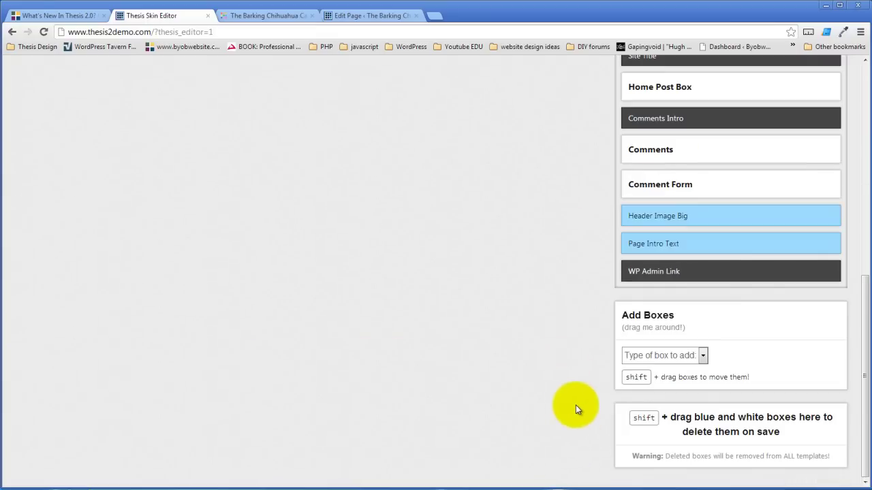
drag(777, 317, 330, 70)
click(254, 102)
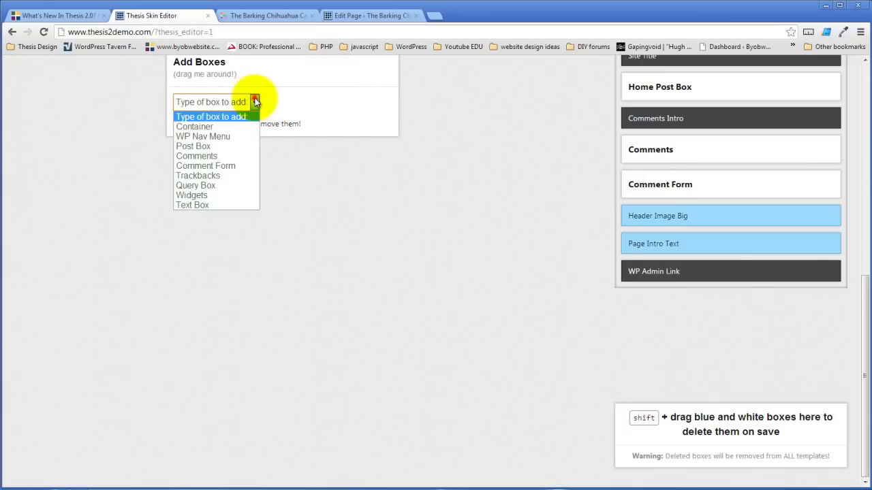
click(215, 133)
click(232, 144)
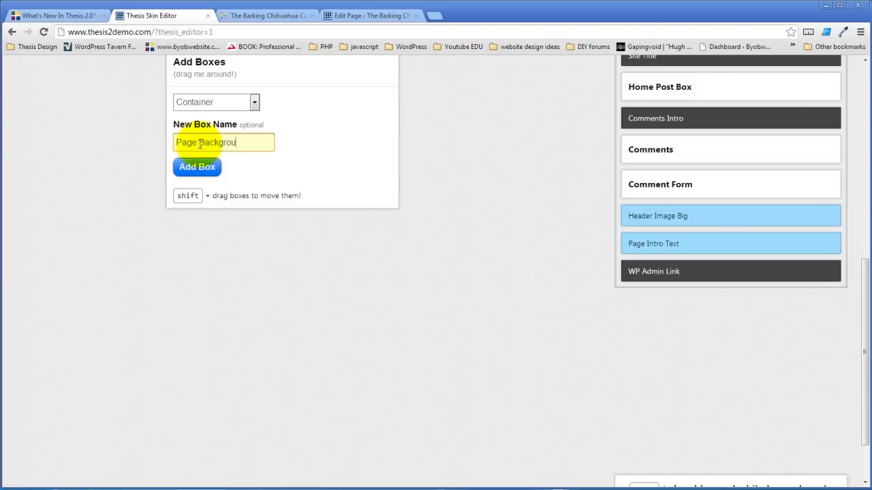
text(Page Background)
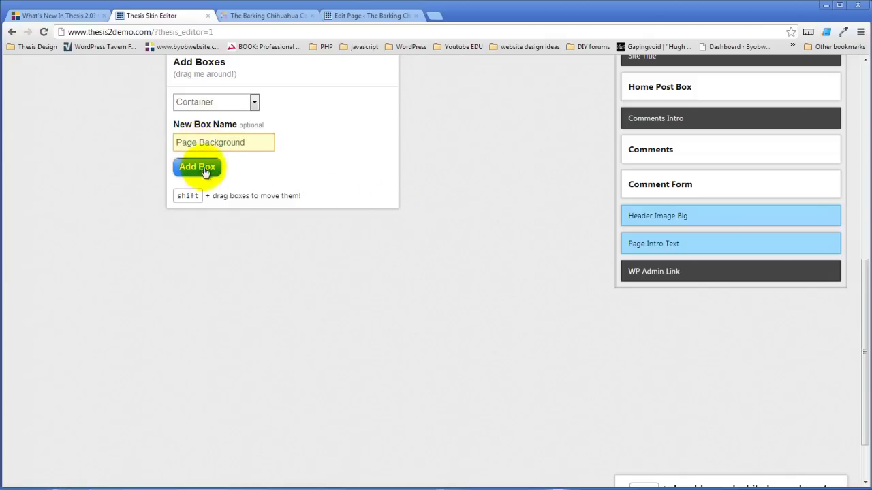
click(202, 166)
Step: Give the new Page Background box the HTML class page_background and close its options
scroll(402, 227, up, 3)
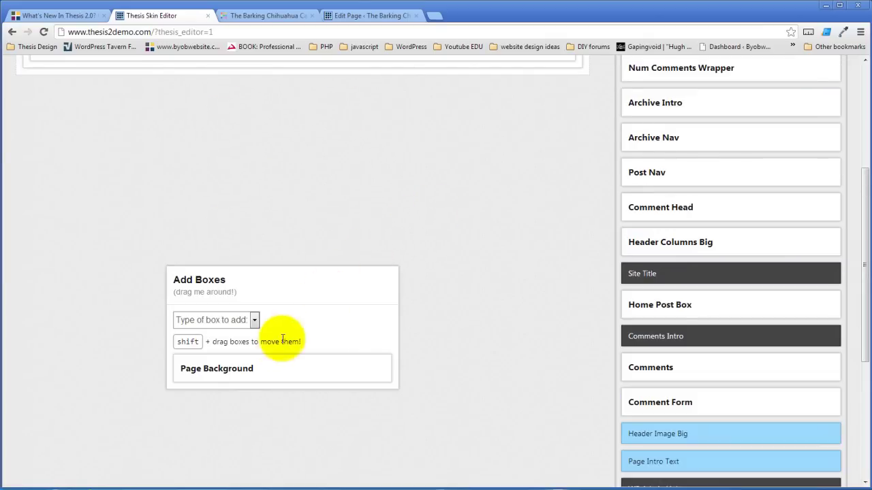
click(263, 368)
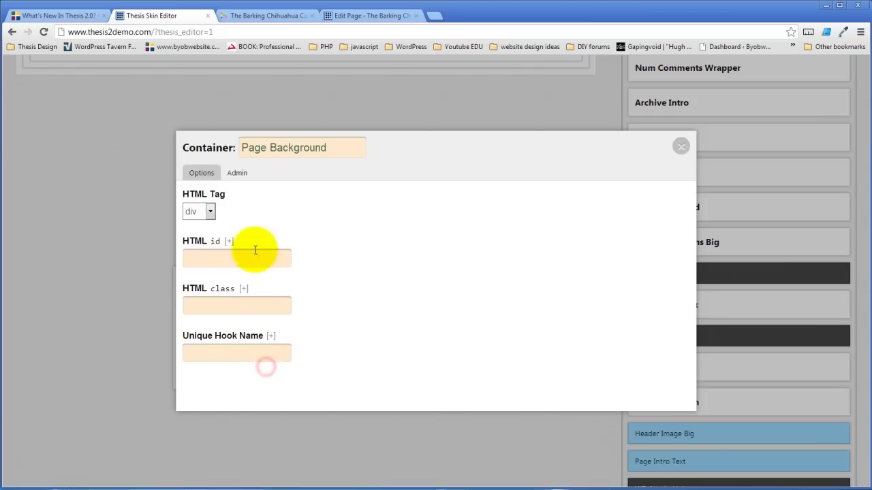
click(232, 308)
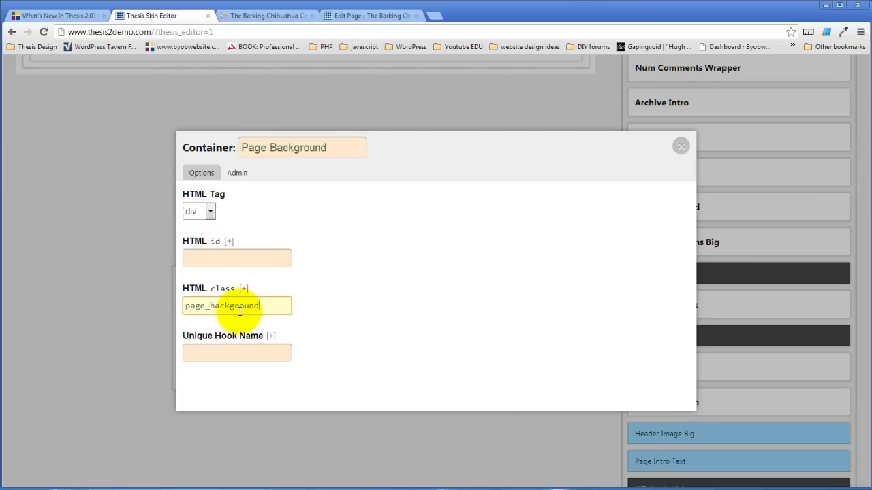
drag(289, 307, 121, 316)
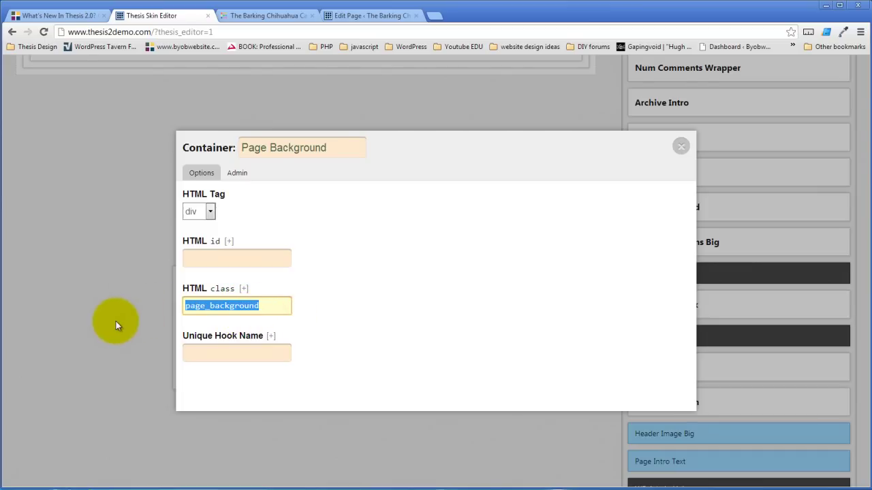
click(113, 311)
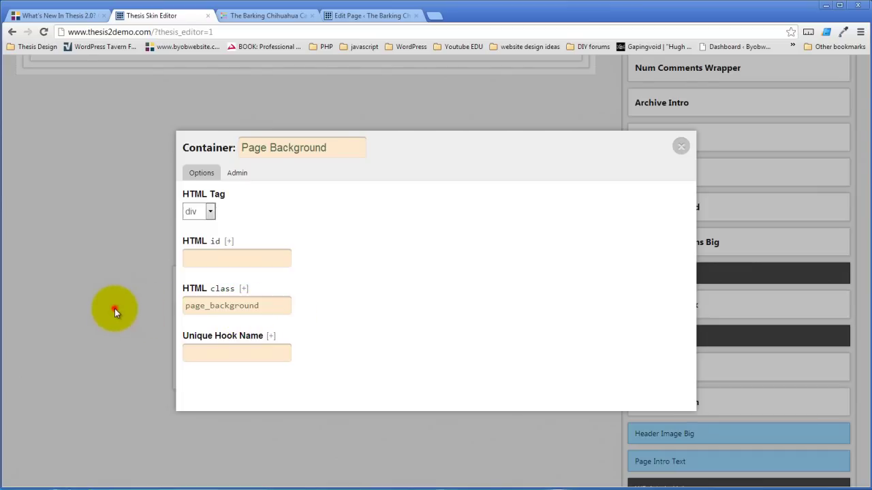
click(681, 147)
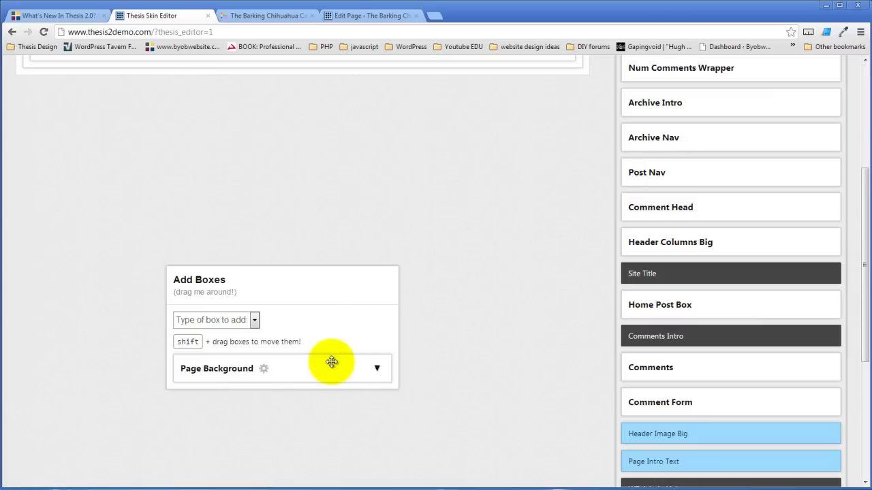
Step: Place Page Background between Header and Footer with the 2 Columns box nested inside it, and save the Page template
drag(332, 361, 313, 219)
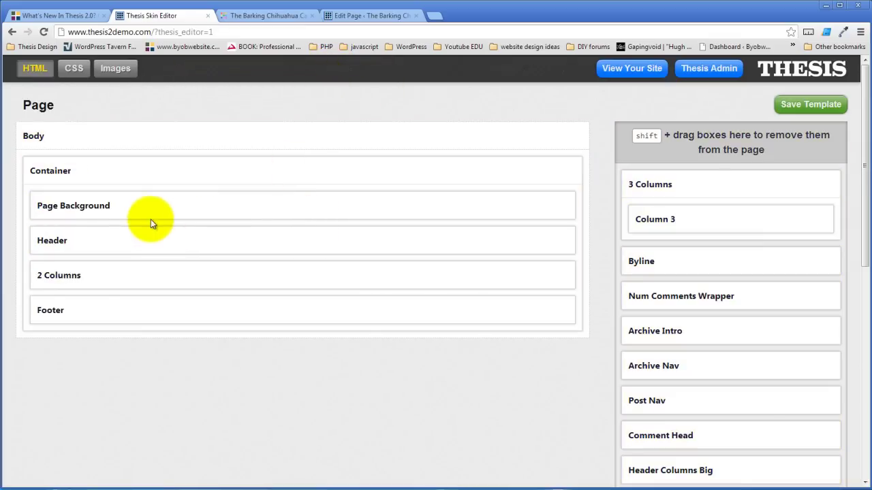
drag(163, 203, 167, 252)
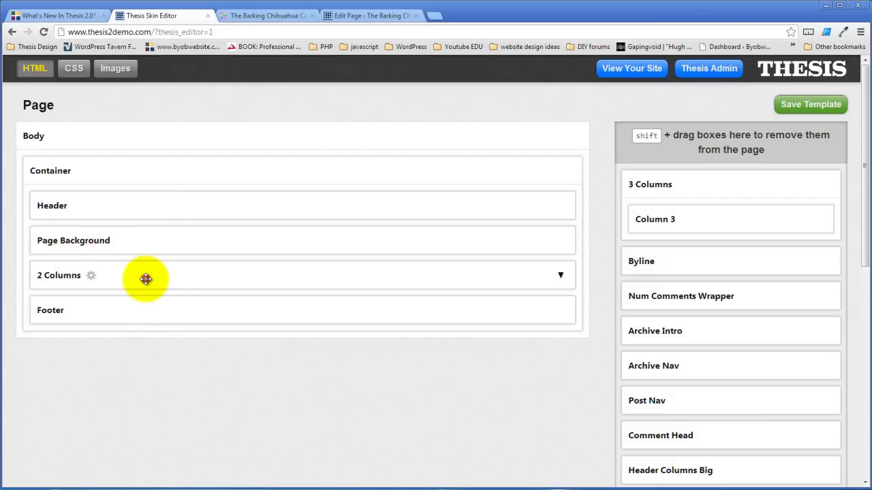
drag(145, 280, 167, 245)
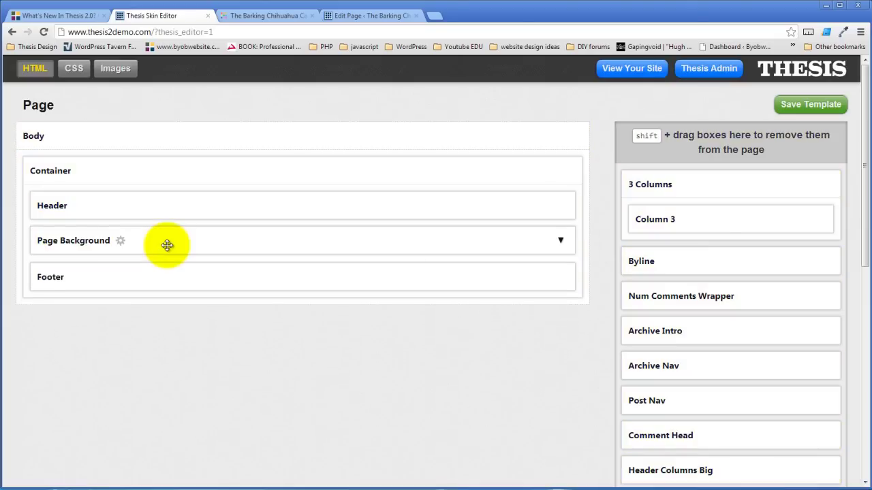
click(798, 106)
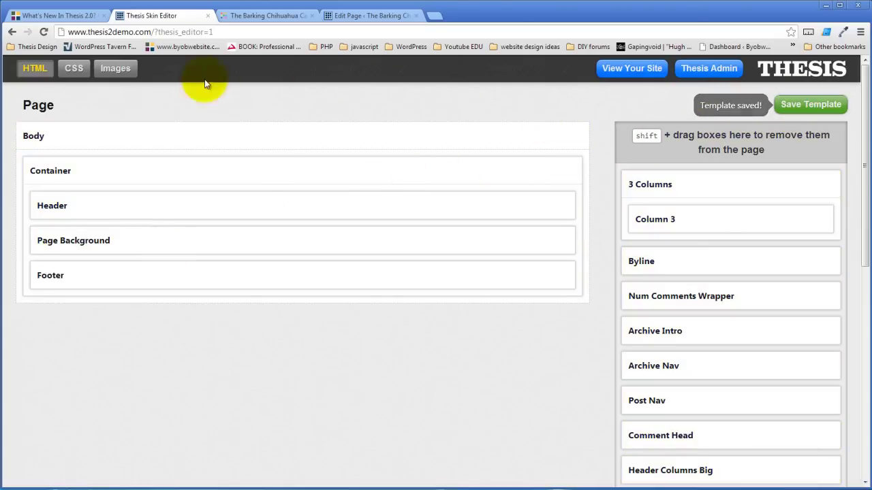
Step: Add a Single Element Styles package named Page Background with reference page_background and CSS selector .page_background, and save it
click(73, 69)
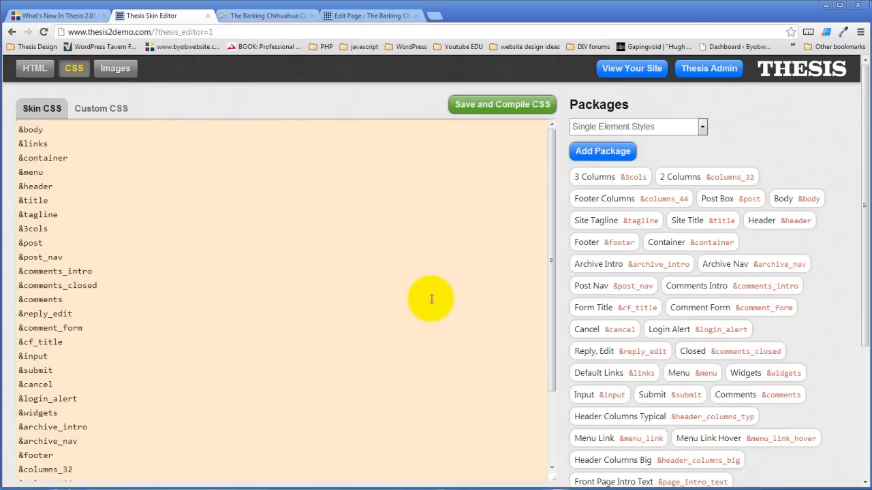
click(620, 151)
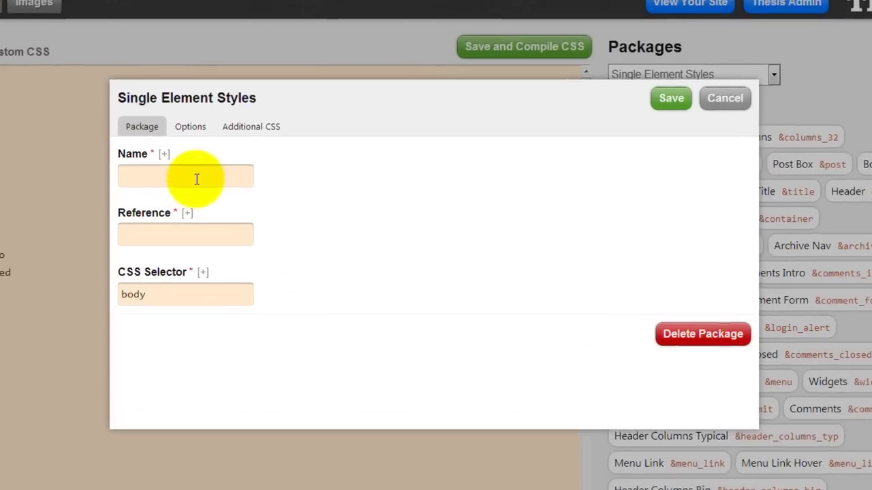
click(196, 177)
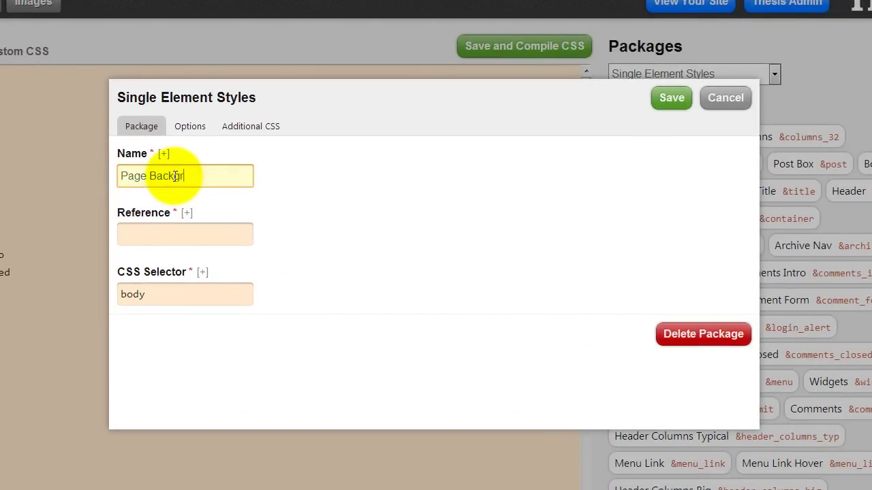
click(162, 242)
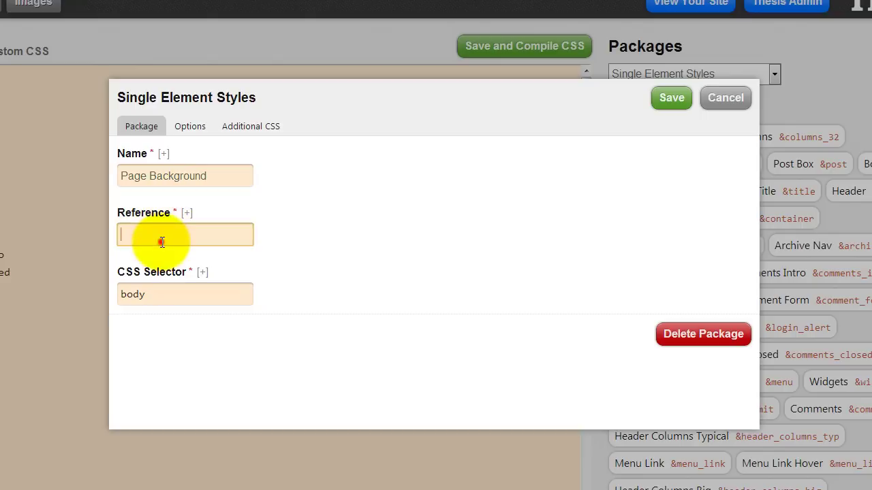
text(page_background)
double_click(206, 294)
text(.page_background)
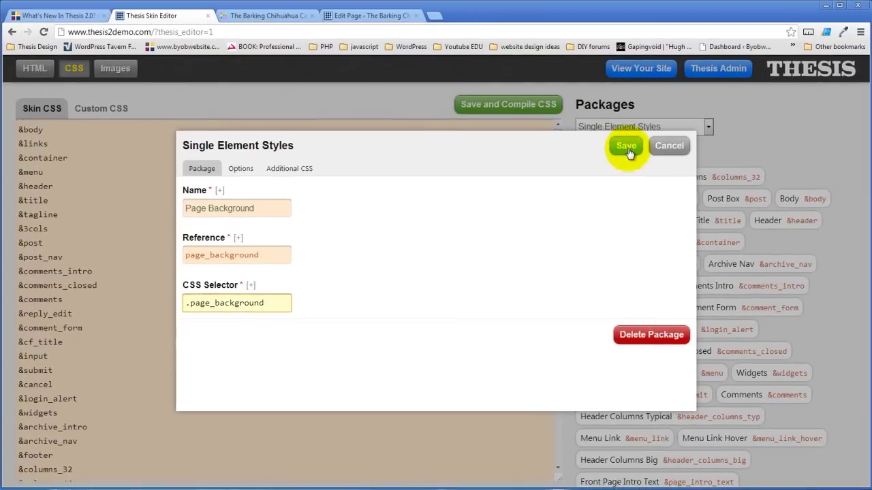
click(646, 125)
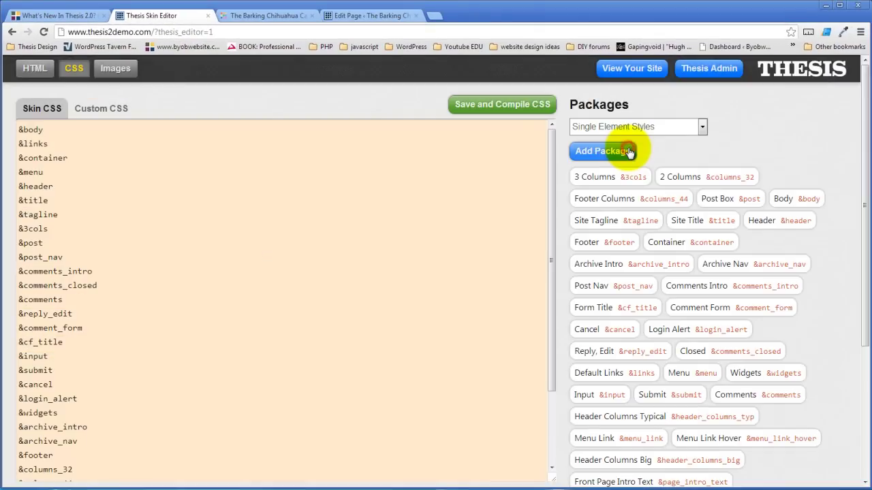
Step: Append the &page_background reference on a new line at the end of the Skin CSS
scroll(152, 420, down, 5)
click(130, 412)
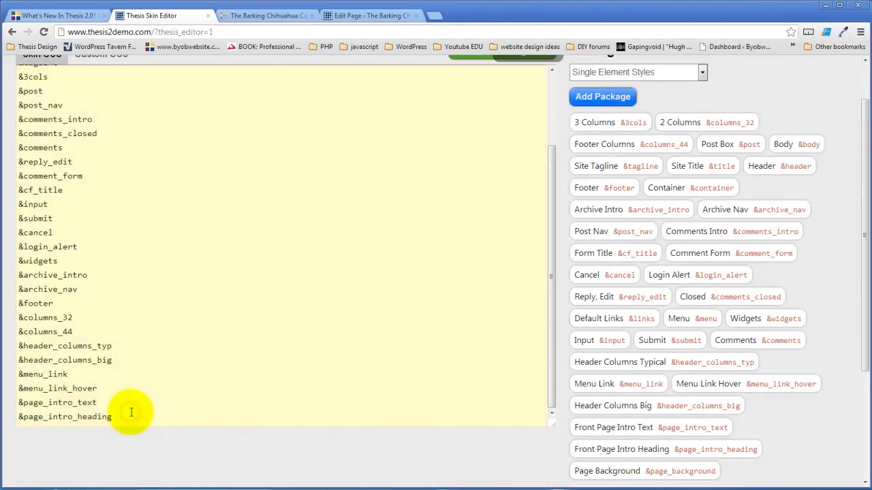
key(Return)
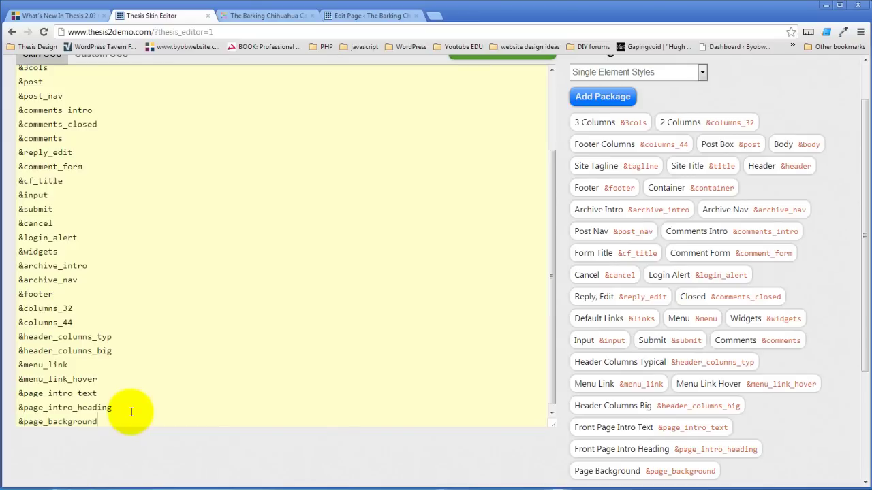
click(372, 352)
scroll(360, 402, up, 5)
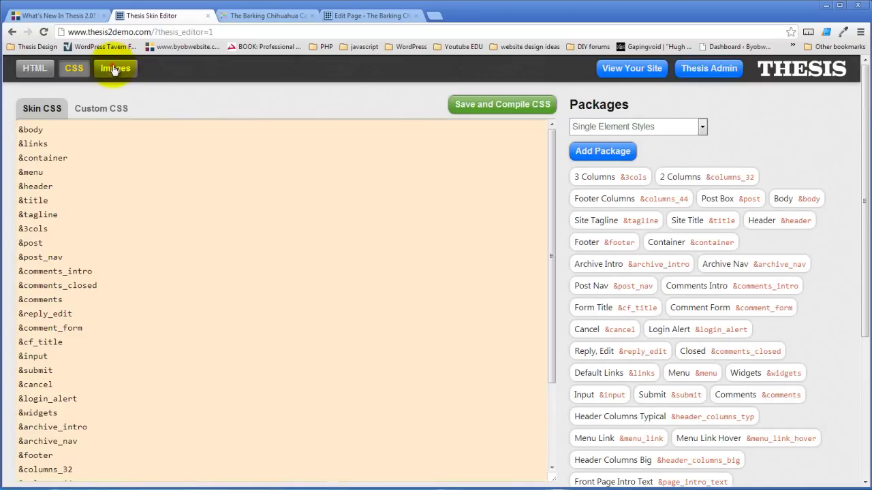
Step: Copy the CSS reference of bcc-page-background.png from the skin images and return to the CSS view
click(115, 68)
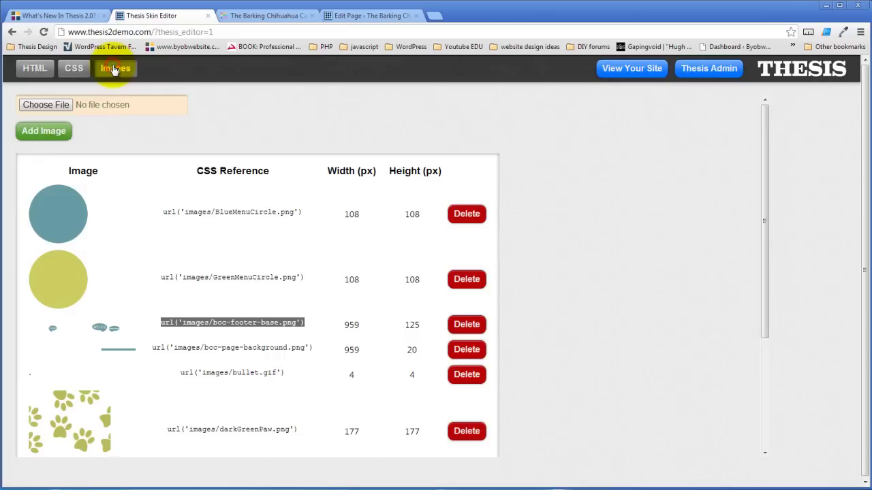
click(190, 349)
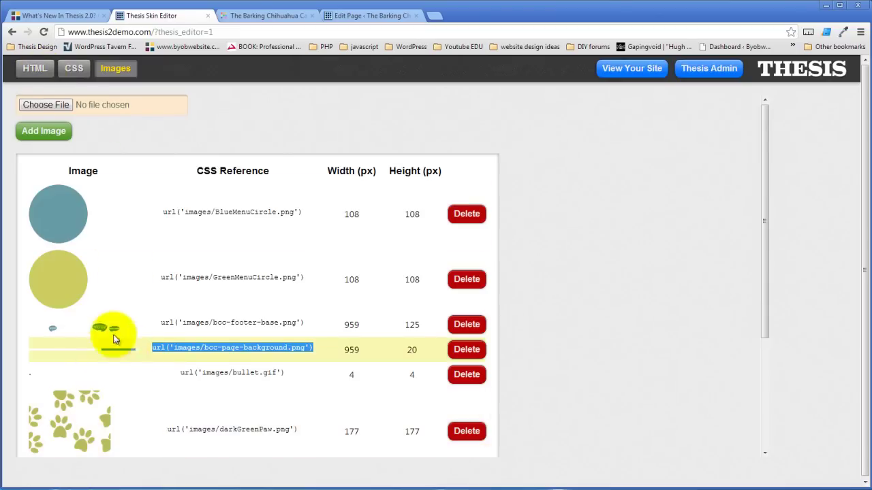
click(73, 69)
Step: Set the Page Background package's background image to images/bcc-page-background.png, stripping the url wrapper from the pasted reference
scroll(502, 334, down, 2)
scroll(502, 335, down, 1)
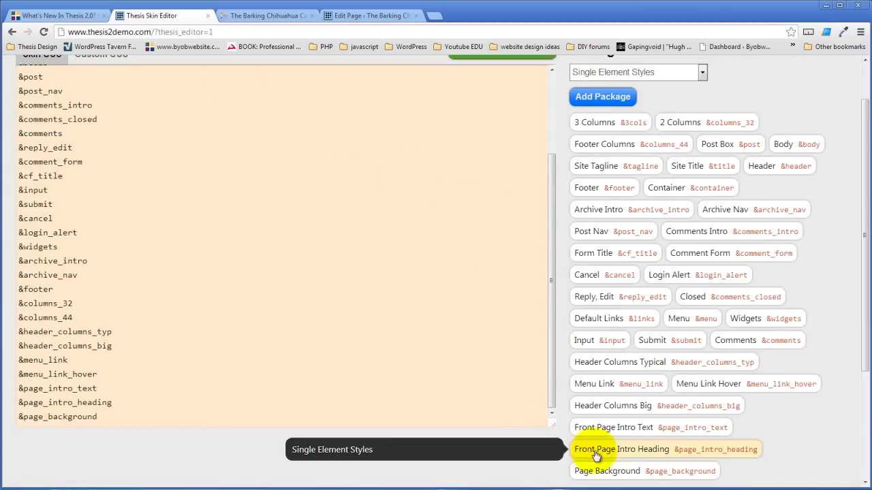
click(633, 469)
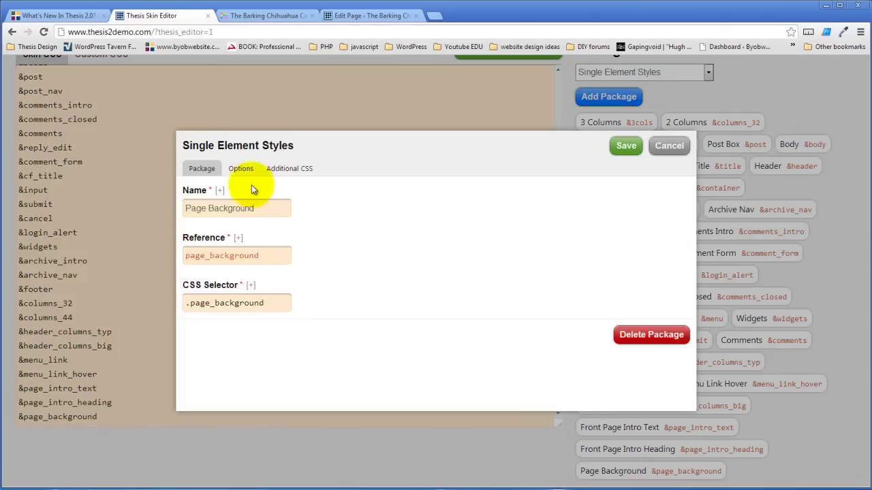
click(240, 168)
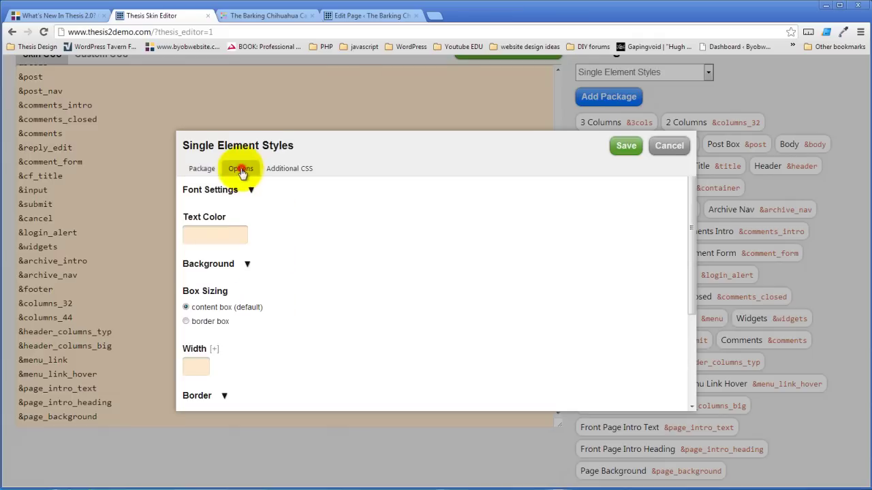
click(247, 264)
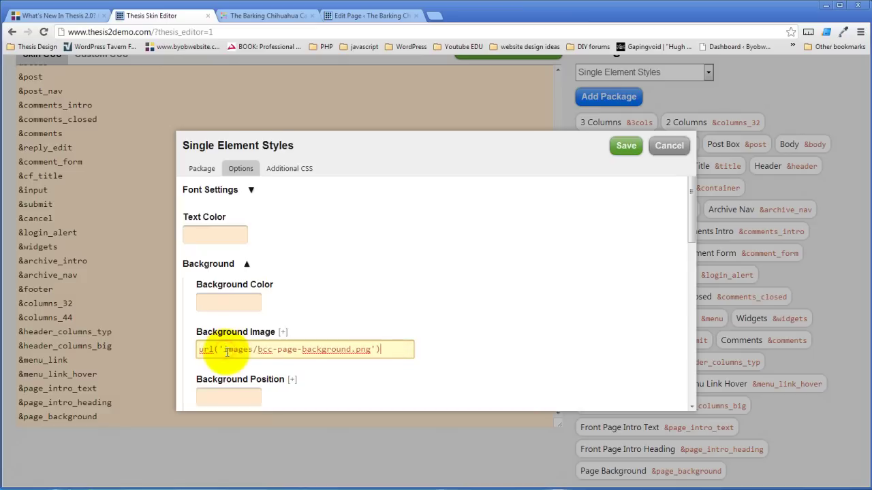
drag(224, 348, 198, 349)
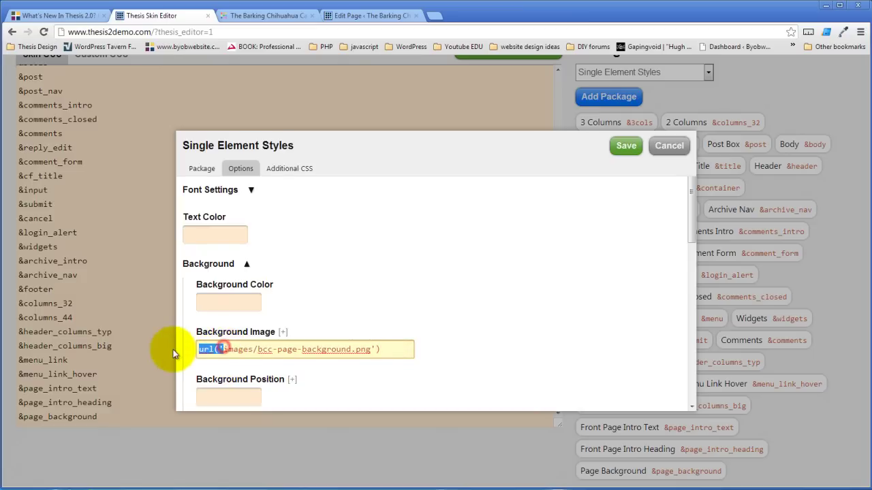
key(BackSpace)
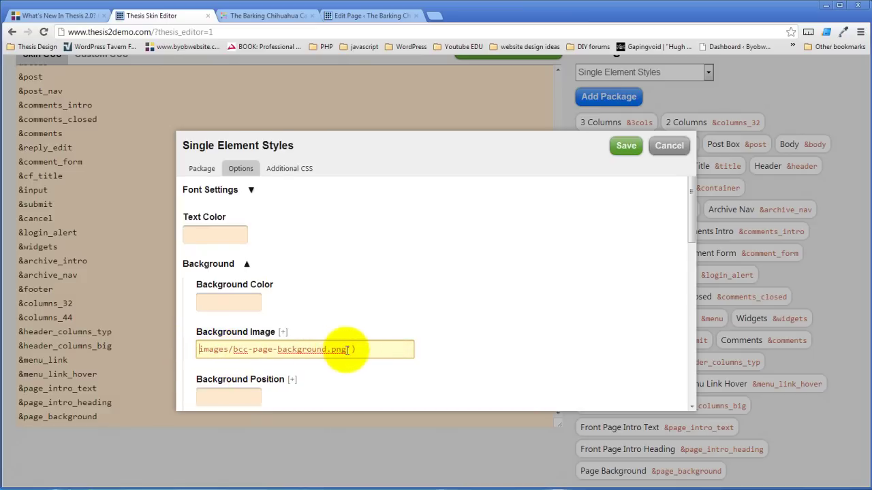
drag(346, 349, 356, 349)
key(Delete)
click(409, 295)
Step: Set the Page Background package's background position to top center and its repeat to repeat-y, and save the package
scroll(407, 294, down, 2)
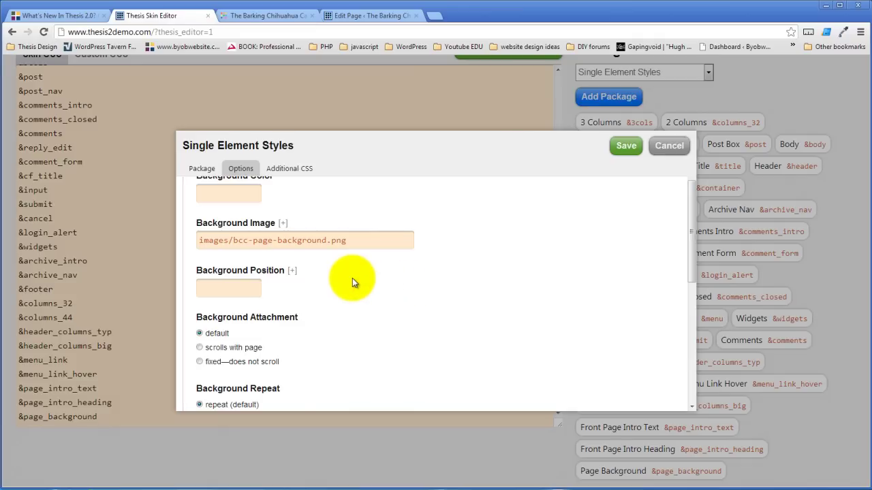
click(242, 290)
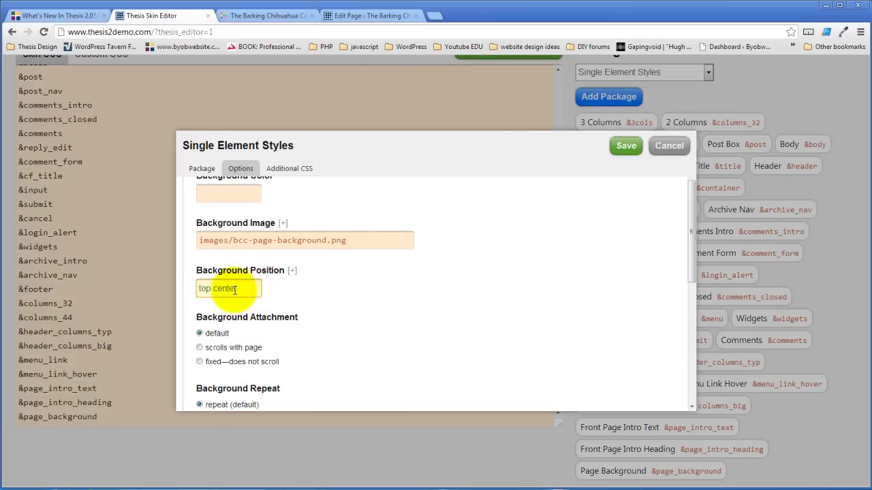
scroll(307, 299, down, 2)
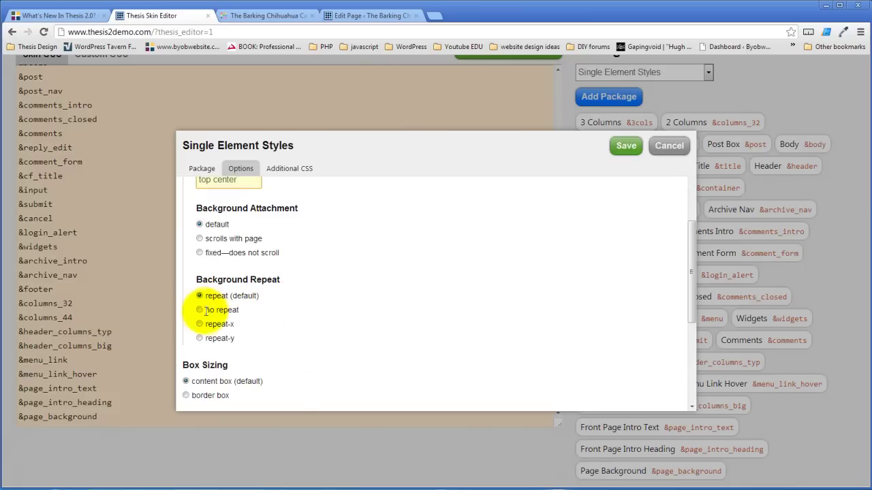
click(200, 337)
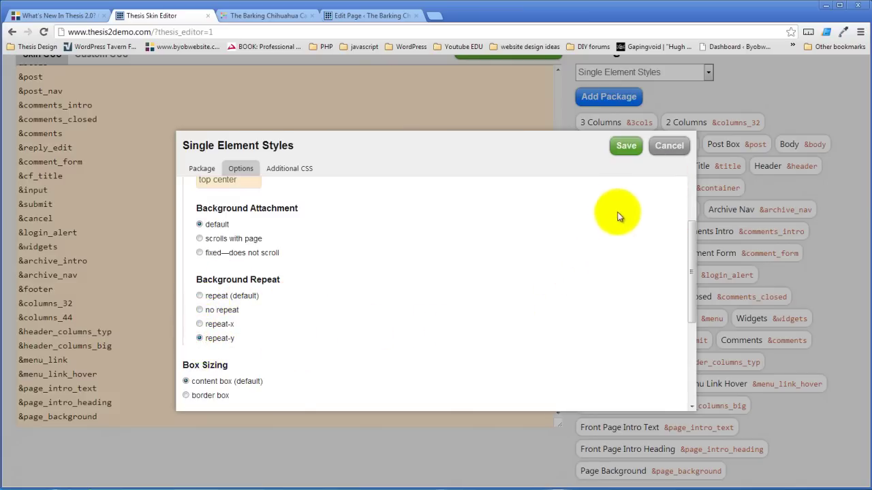
click(625, 151)
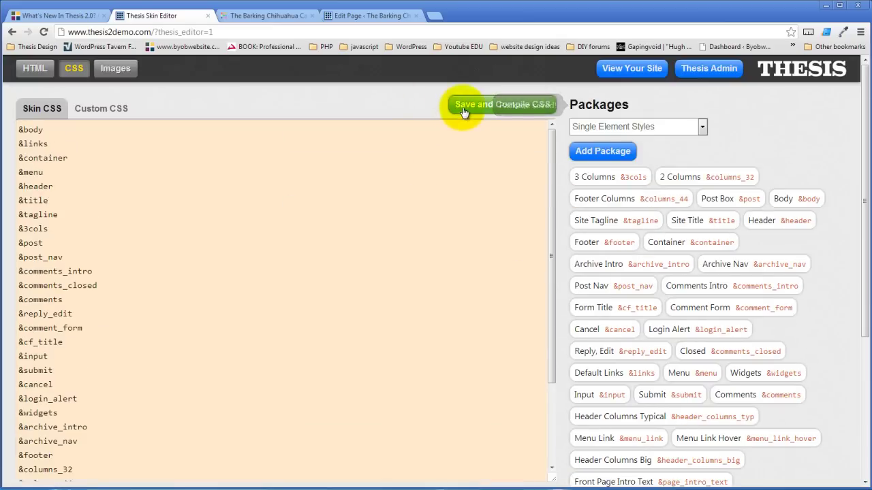
Step: Save and compile the skin CSS, and reload the cafe site's front page
click(462, 106)
click(447, 266)
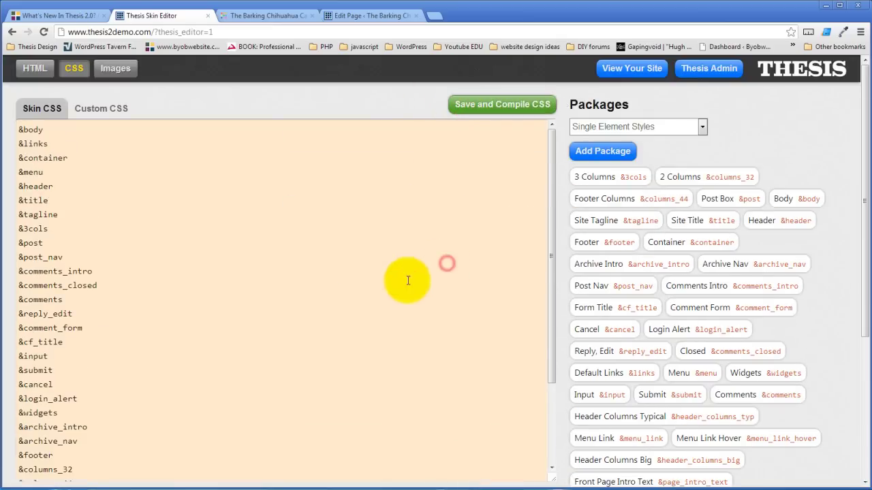
click(262, 15)
click(43, 31)
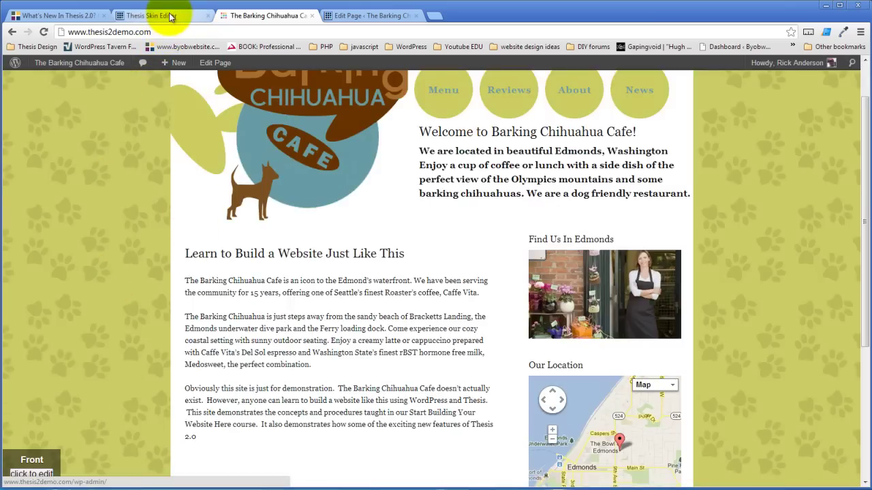
Step: Return to the skin editor, save and compile the CSS once more, and refresh the live front page
click(170, 16)
scroll(375, 213, down, 5)
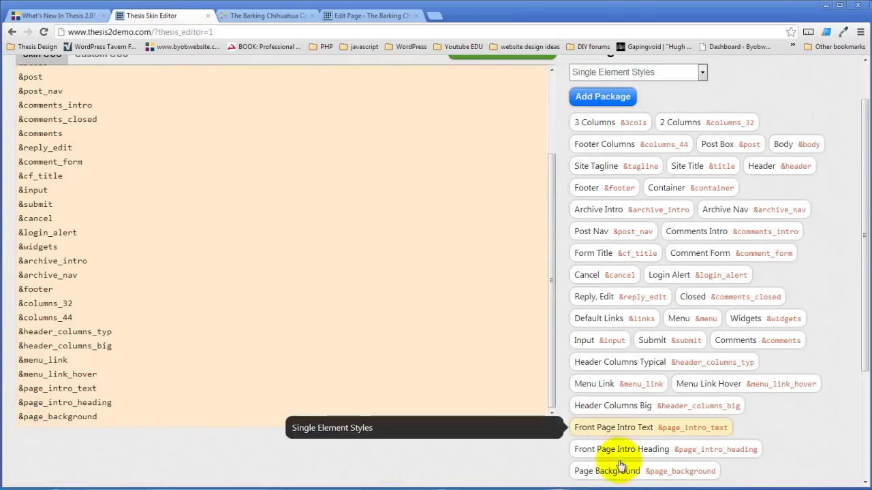
scroll(427, 311, up, 5)
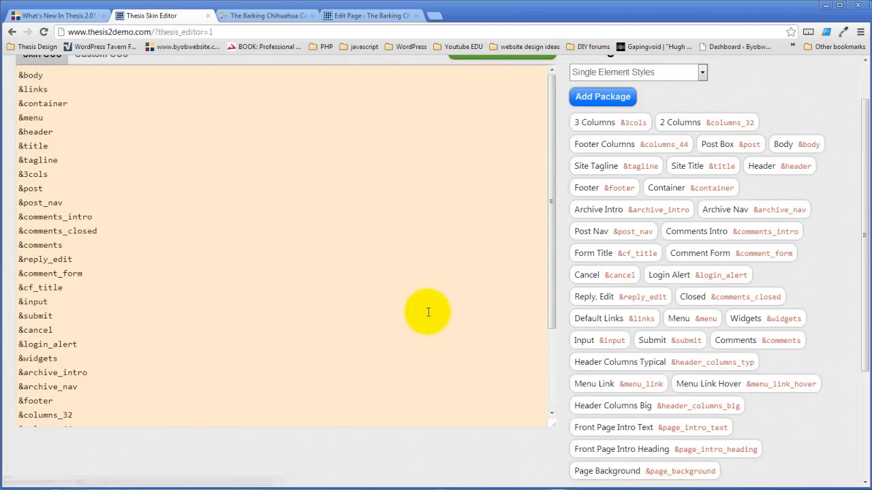
scroll(524, 150, up, 1)
click(496, 107)
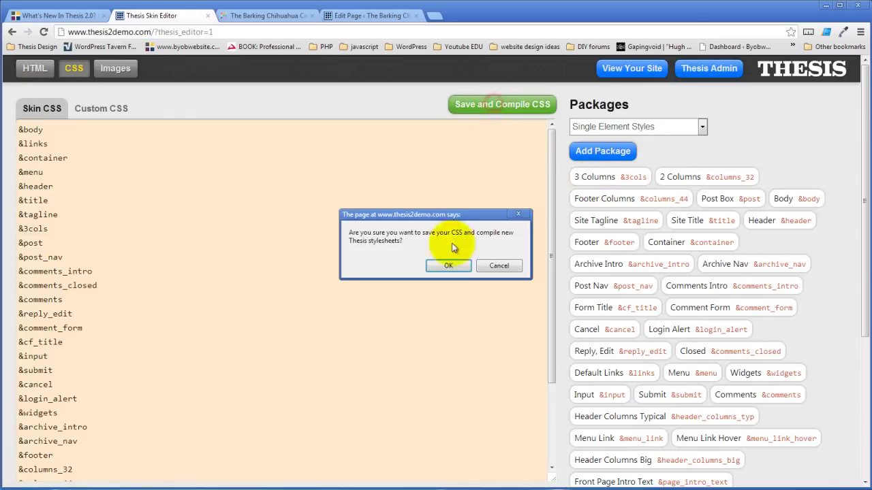
click(446, 266)
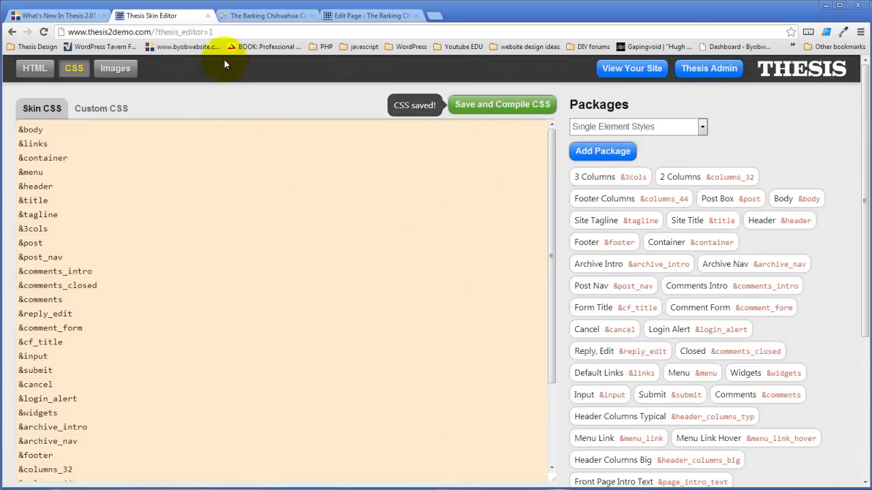
click(260, 15)
click(42, 32)
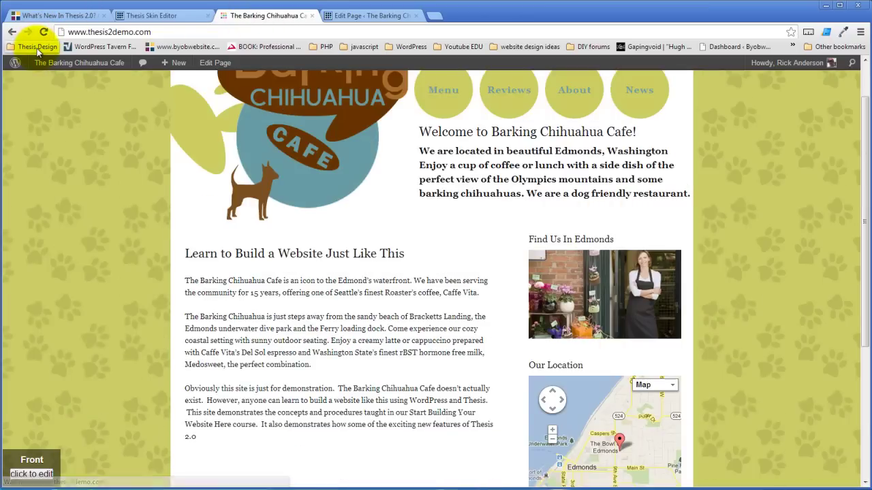
Step: Open the site's Menu page and examine the page background behind the content and sidebar columns
click(164, 15)
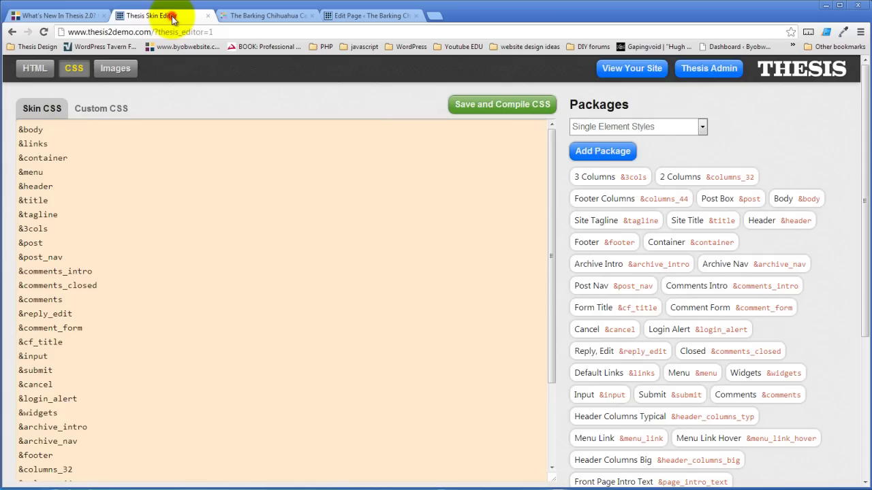
click(262, 15)
scroll(395, 312, up, 2)
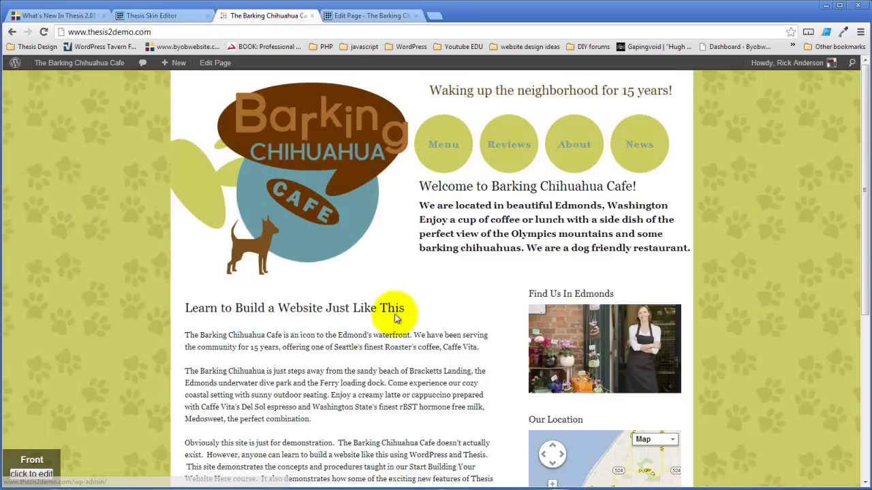
click(447, 154)
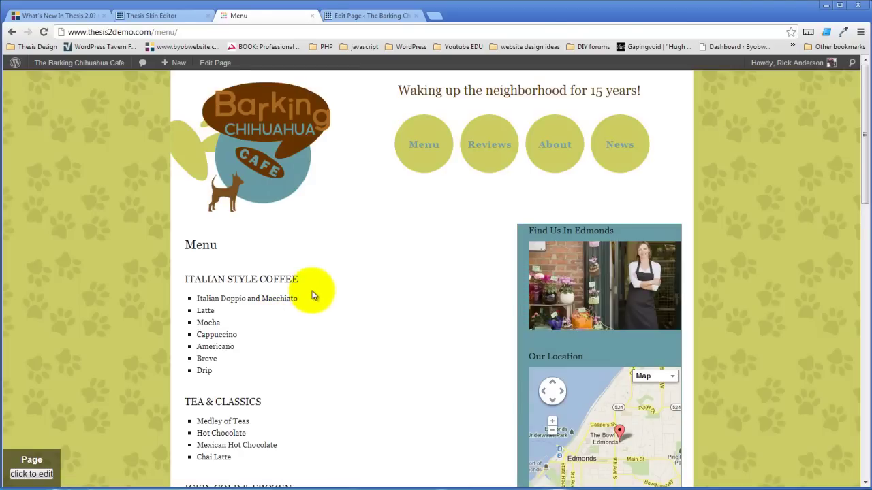
scroll(312, 293, down, 4)
scroll(312, 293, up, 3)
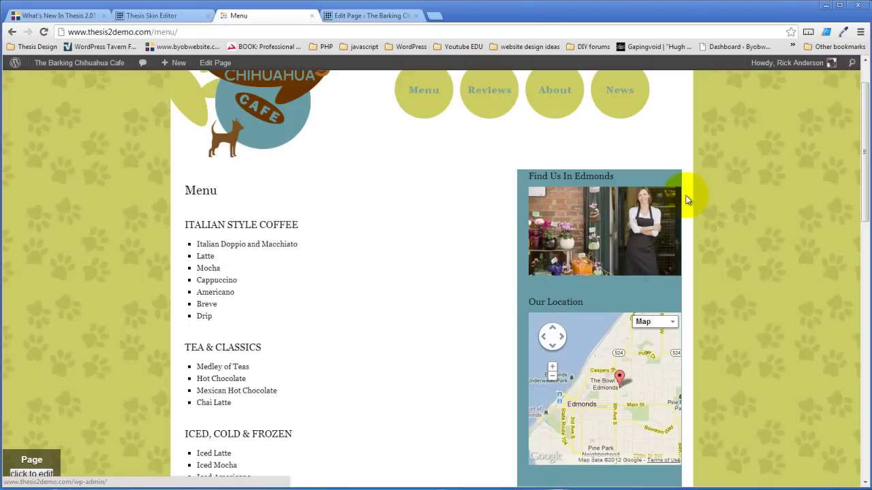
scroll(687, 219, down, 1)
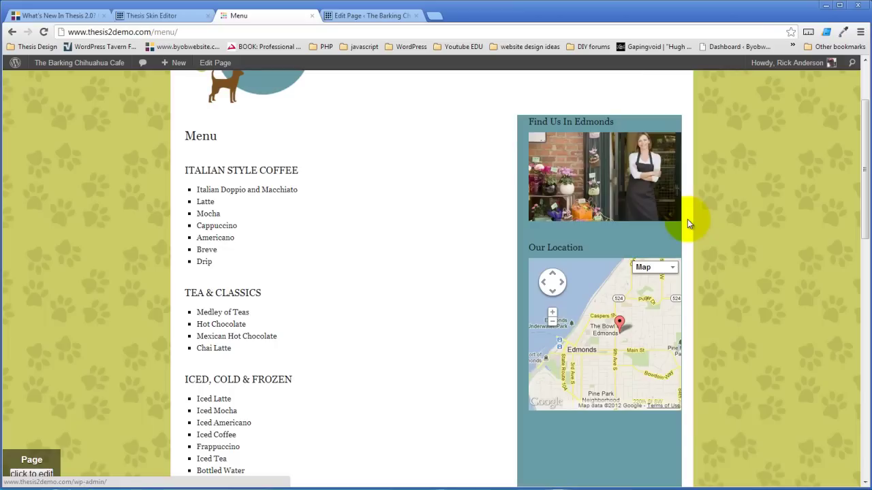
scroll(652, 185, up, 2)
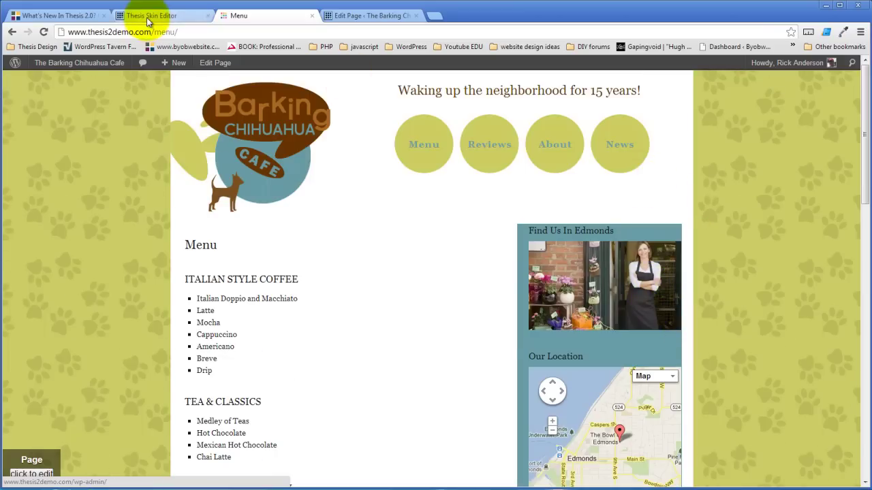
Step: Return to the skin editor's HTML view and open the Front Page template for editing
click(149, 17)
click(36, 69)
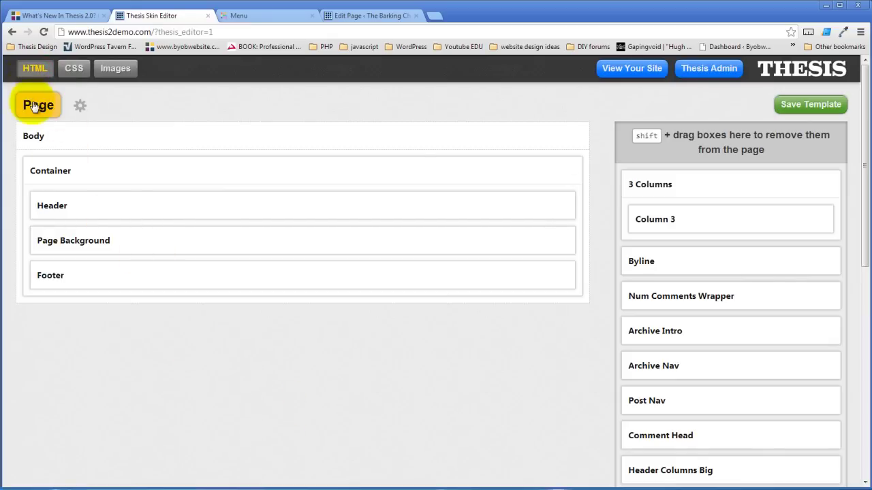
click(38, 105)
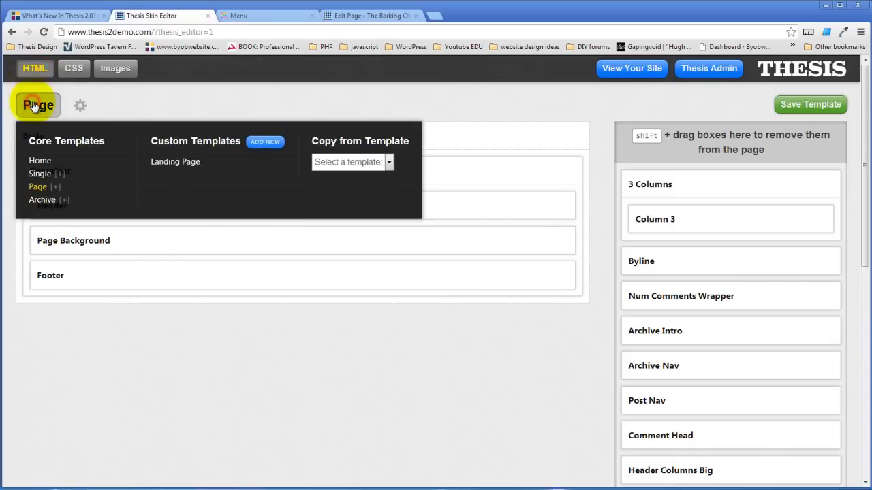
click(55, 188)
click(60, 199)
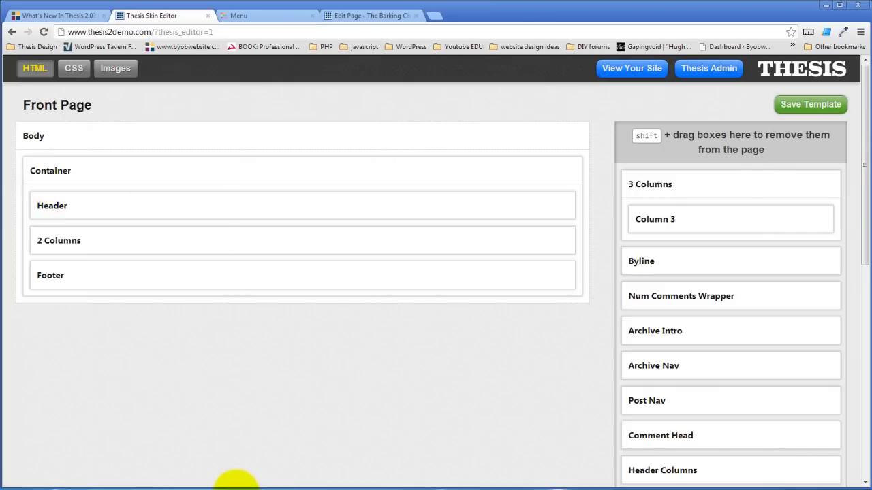
Step: Add the Page Background box to the Container below the Header, nest the 2 Columns box inside it, and save the template
scroll(506, 369, down, 2)
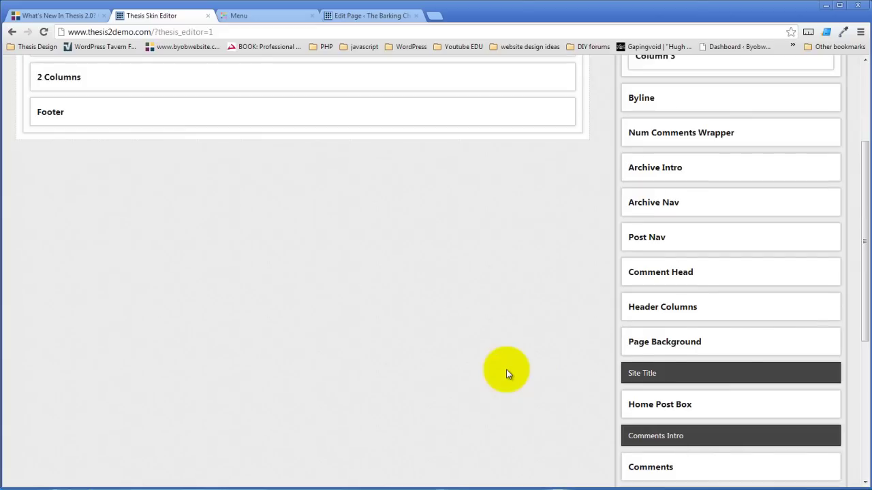
drag(742, 340, 190, 174)
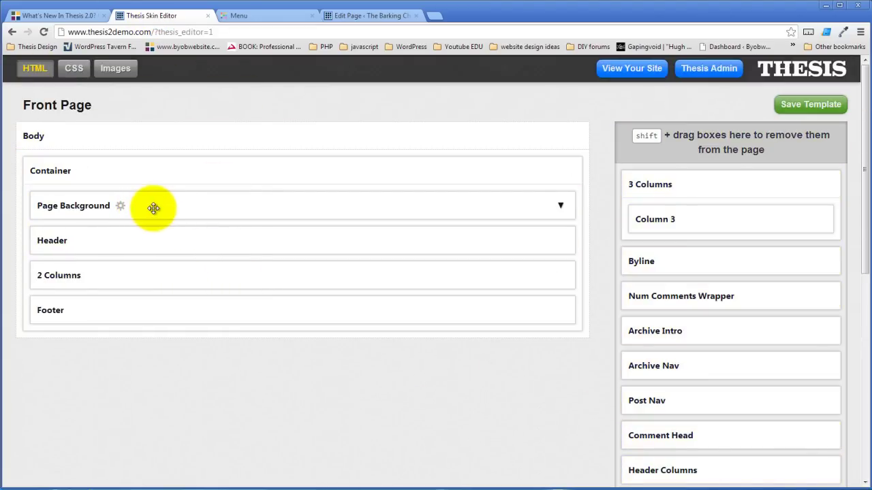
drag(153, 208, 155, 251)
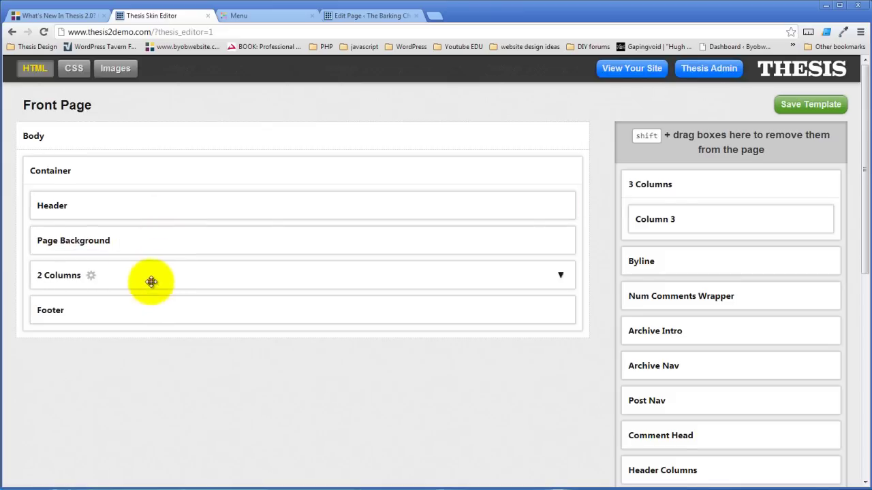
drag(151, 281, 171, 238)
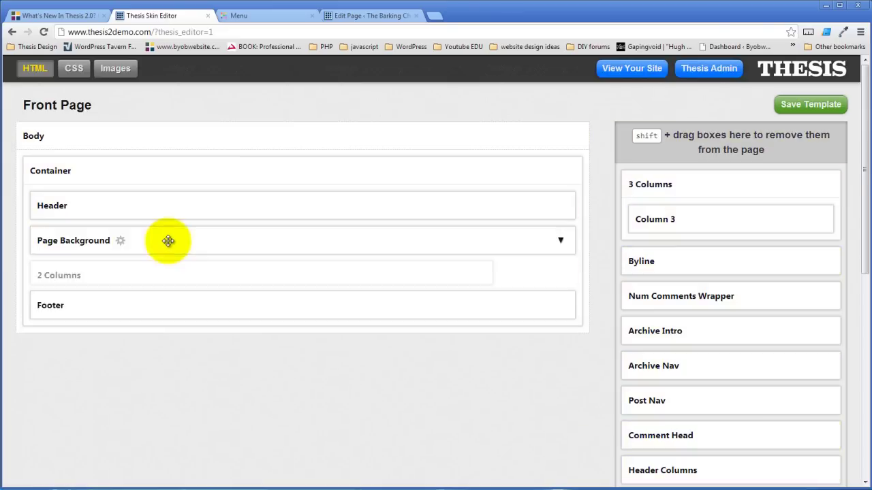
click(797, 109)
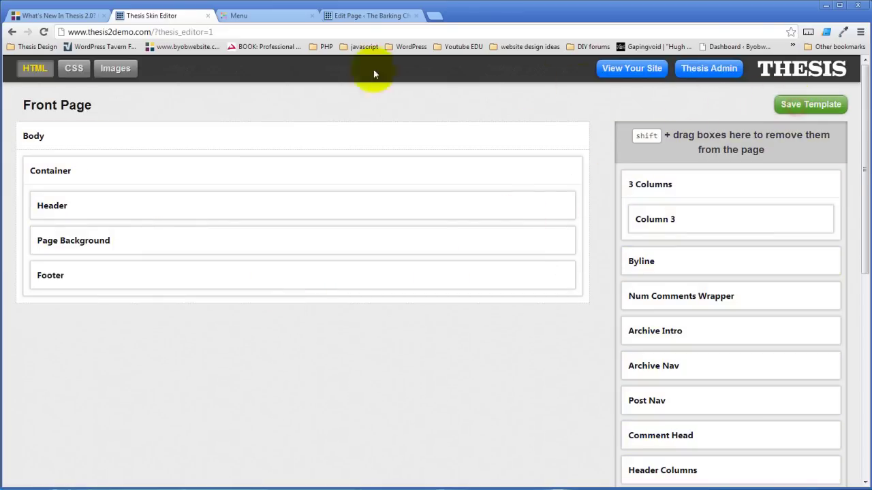
Step: Set the Column 2 right padding of the 2 Columns CSS package to 32 and save the package
click(76, 70)
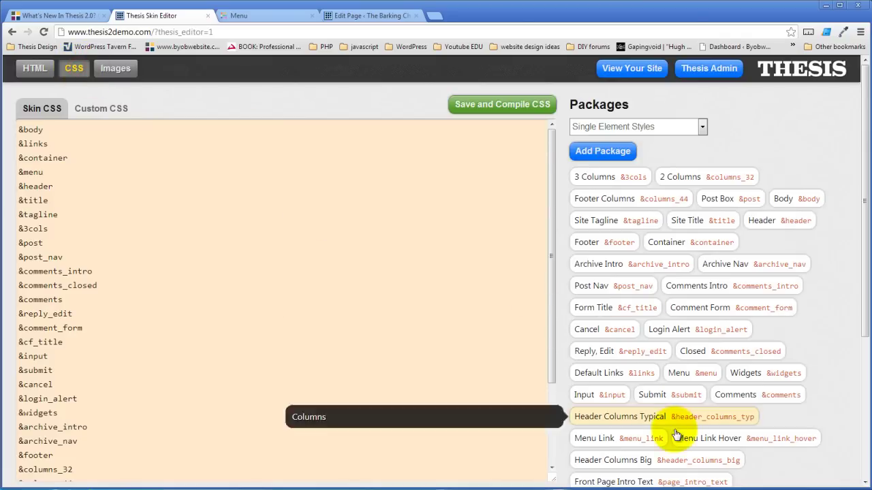
scroll(531, 346, down, 3)
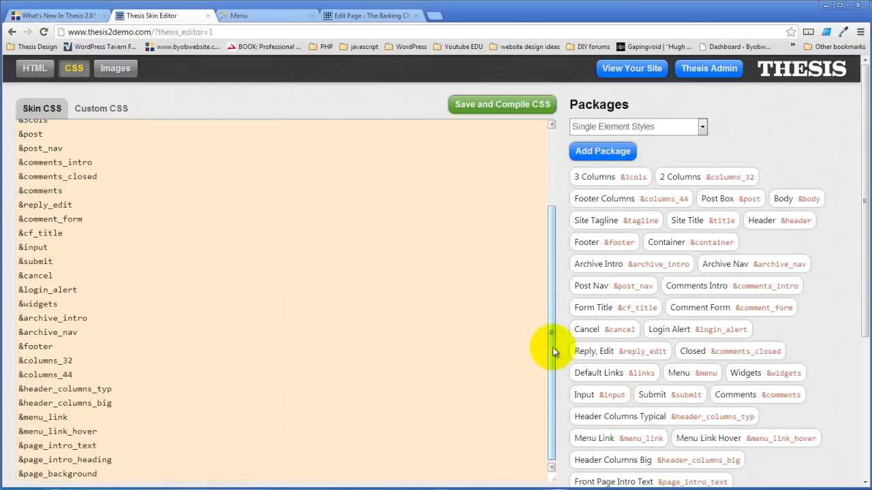
scroll(560, 358, down, 2)
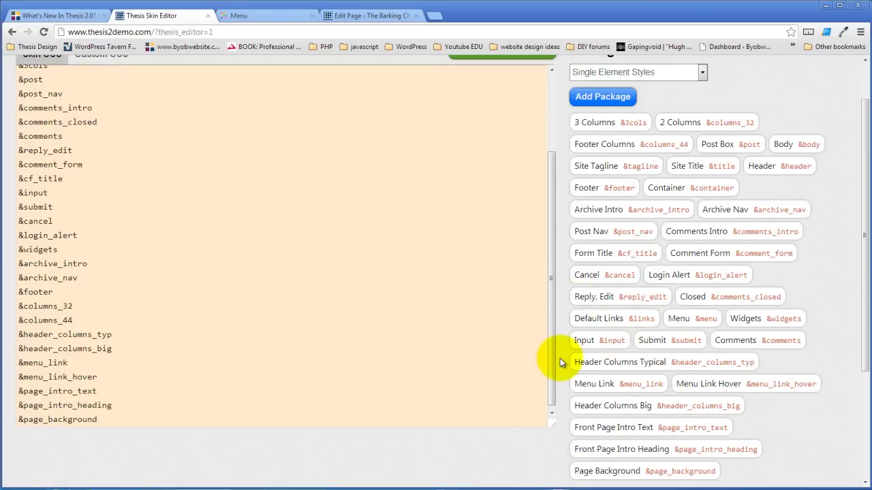
click(692, 124)
click(243, 170)
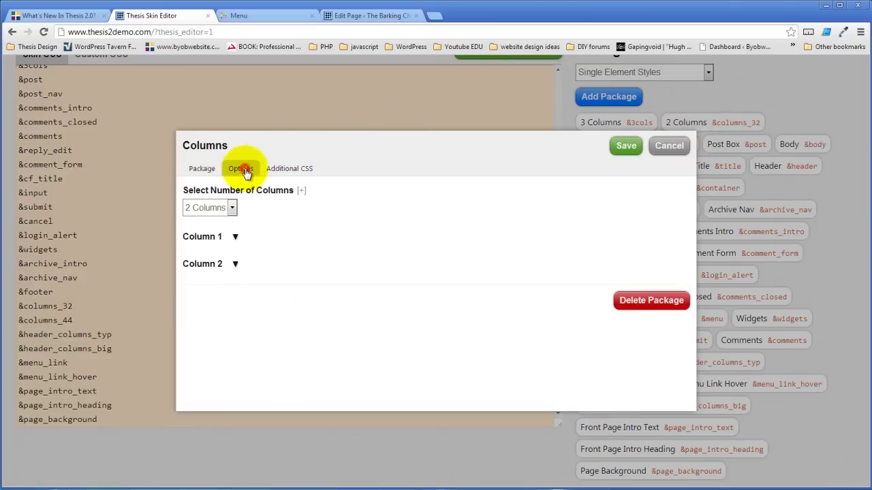
click(235, 264)
scroll(286, 273, down, 1)
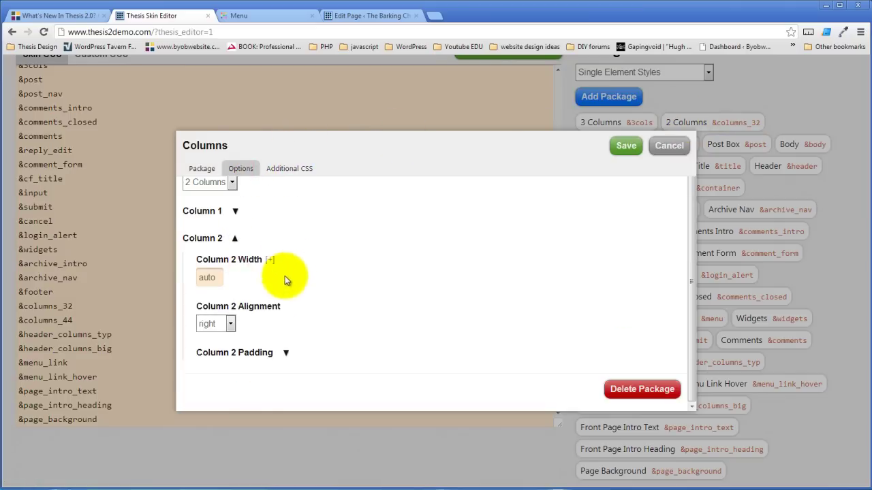
click(286, 355)
scroll(293, 309, down, 3)
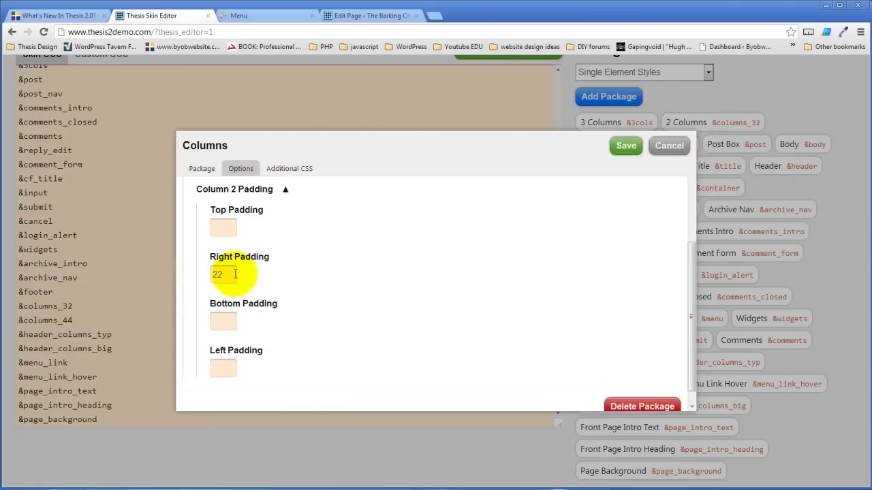
drag(233, 274, 174, 280)
text(32)
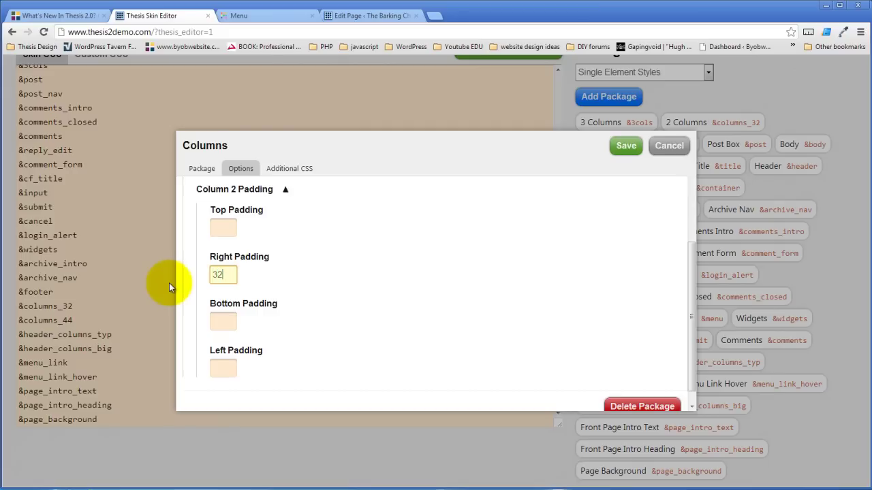
click(304, 284)
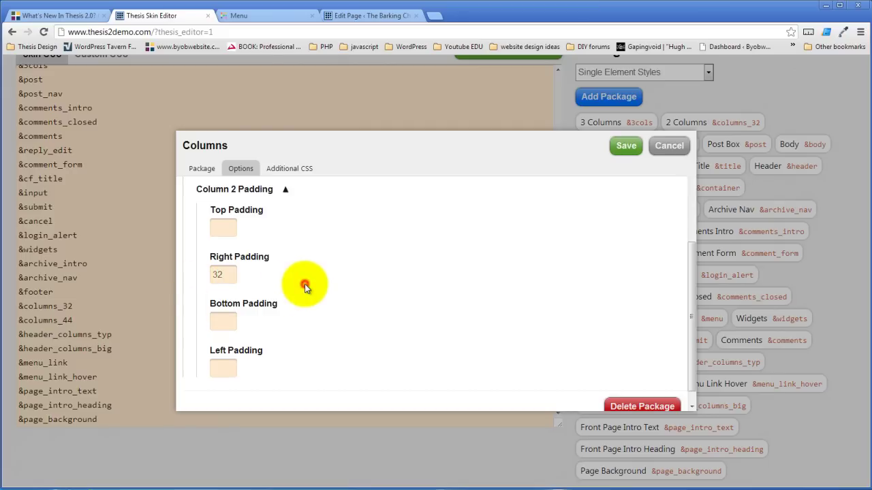
click(624, 146)
Step: Save and compile the skin CSS, reload the live Menu page, and check the sidebar's horizontal spacing
click(470, 105)
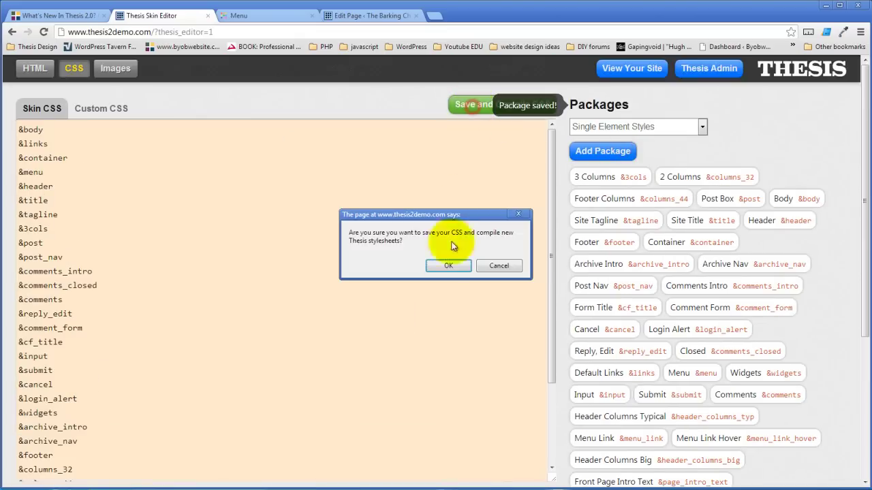
click(445, 259)
click(240, 15)
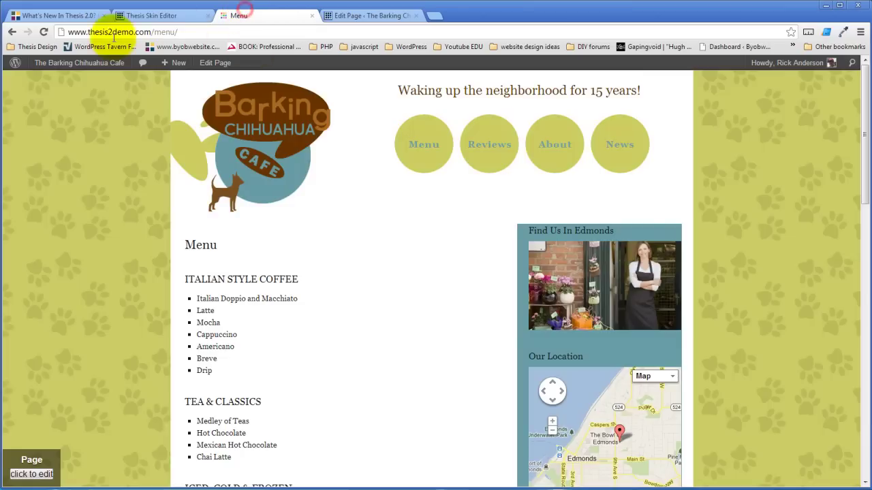
click(43, 32)
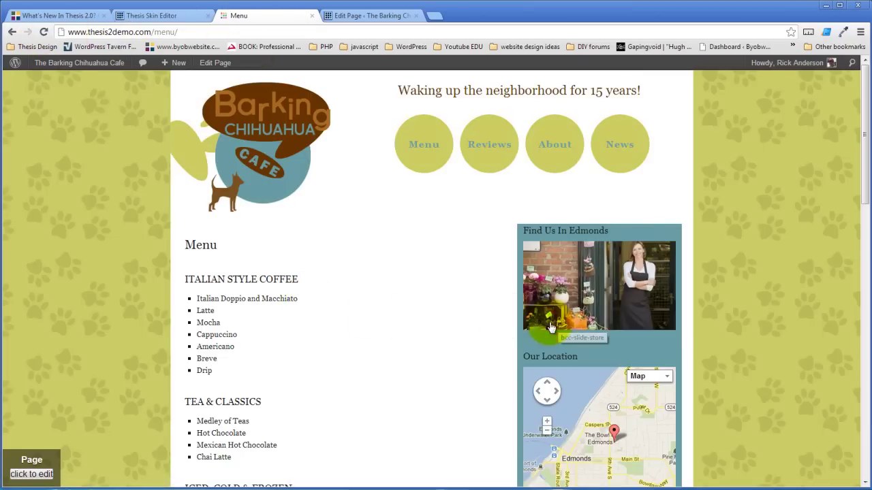
scroll(590, 226, down, 1)
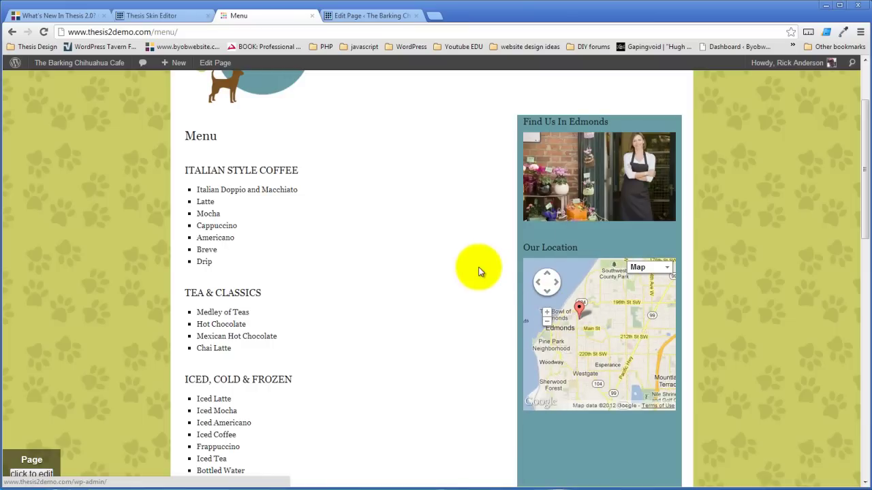
scroll(467, 262, down, 3)
scroll(467, 262, down, 4)
scroll(467, 262, up, 9)
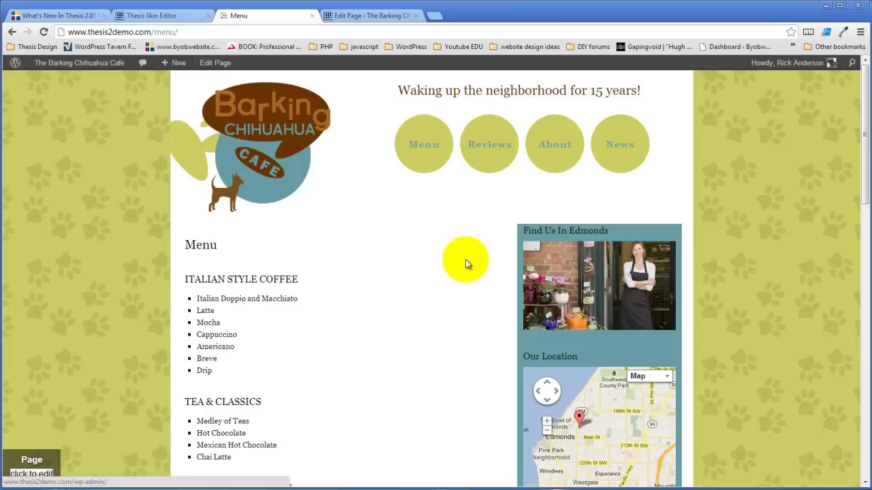
Step: Return to the skin editor, set the 2 Columns package's Column 2 top padding to 30, and save the package
click(152, 15)
scroll(269, 382, down, 3)
scroll(846, 388, down, 2)
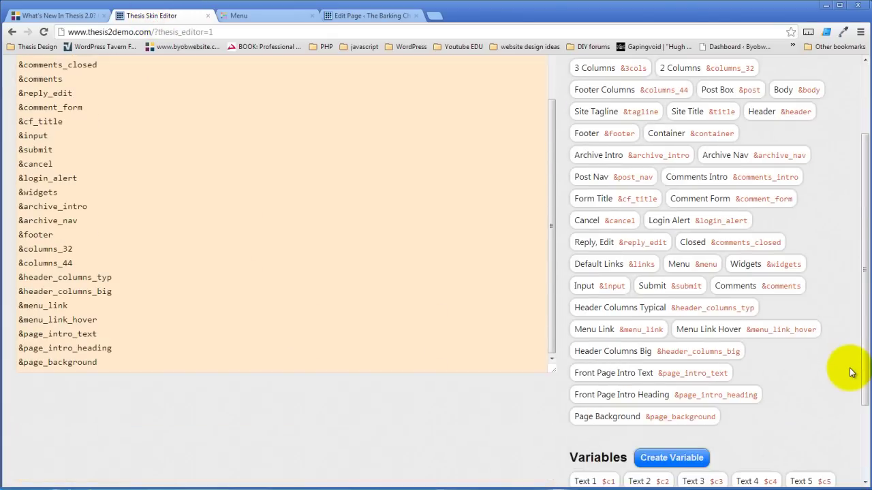
click(711, 67)
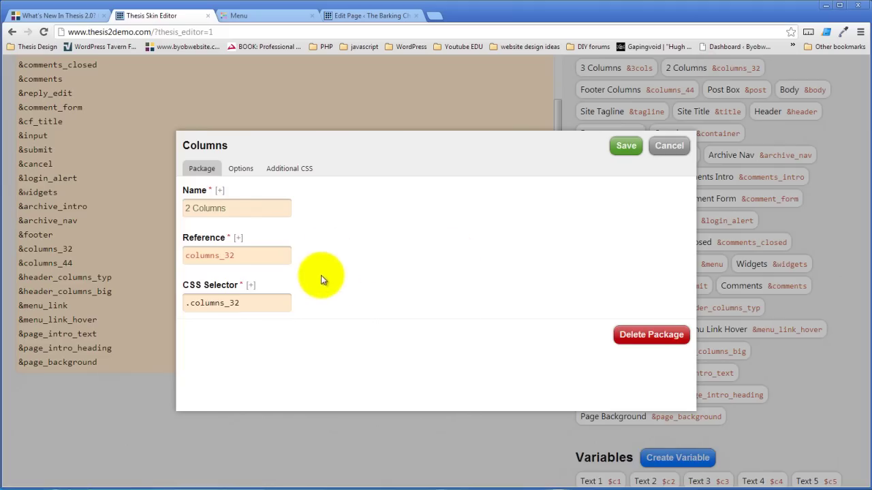
click(240, 169)
click(232, 263)
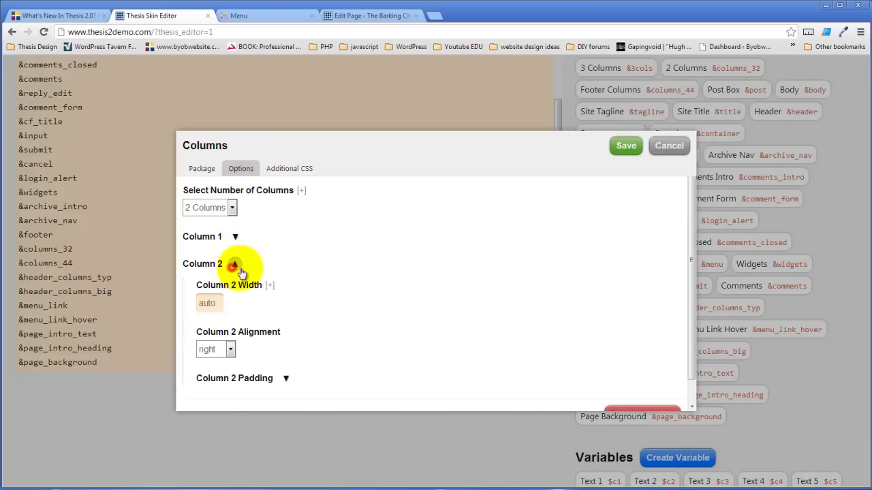
click(287, 354)
scroll(346, 295, down, 2)
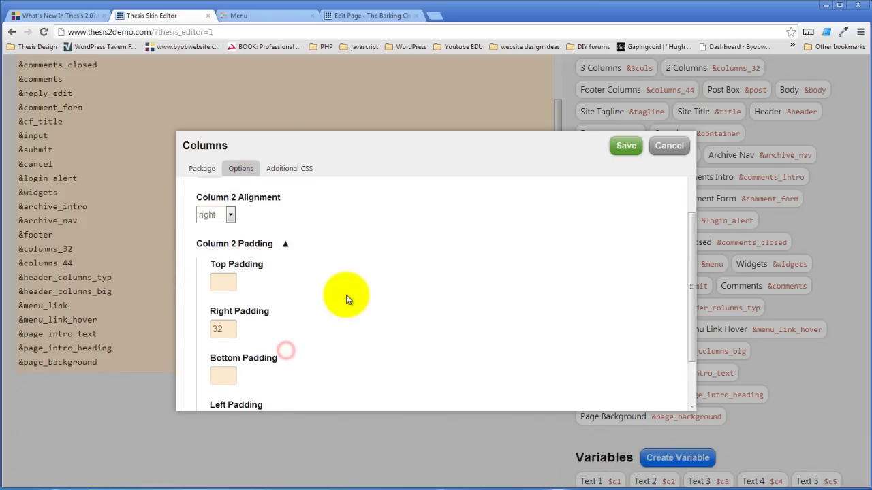
click(226, 288)
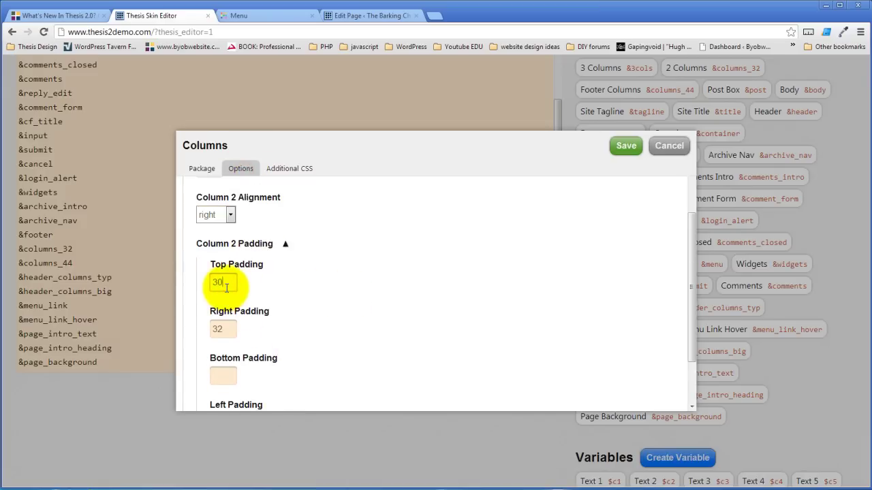
click(625, 146)
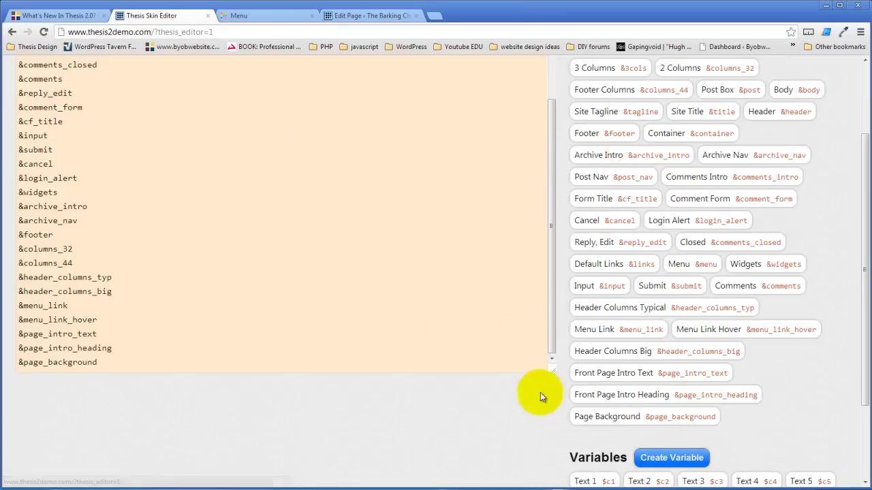
Step: Save and compile the skin CSS with the new top padding, and reload the Menu page to review the sidebar
scroll(538, 340, up, 2)
click(468, 104)
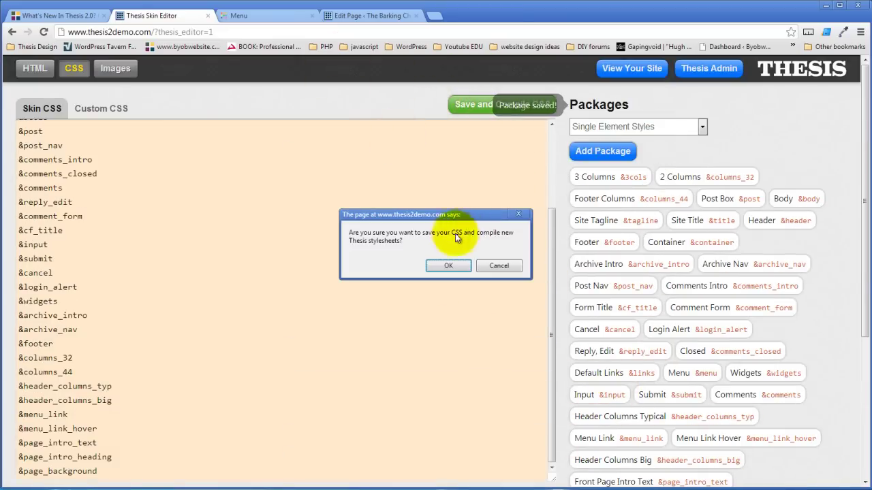
click(448, 266)
click(278, 15)
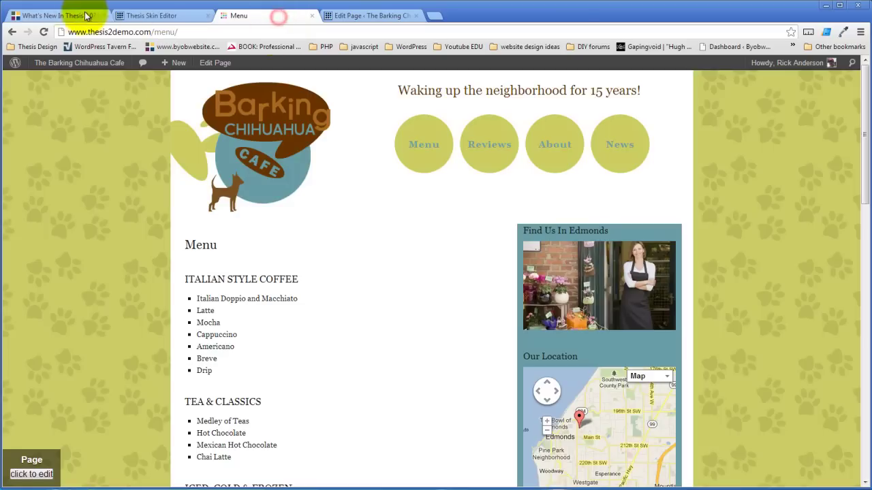
click(43, 32)
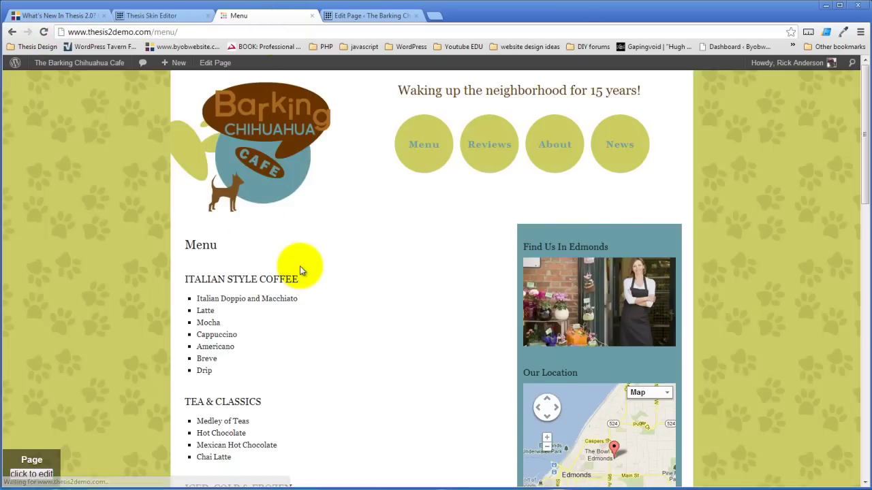
scroll(470, 354, down, 12)
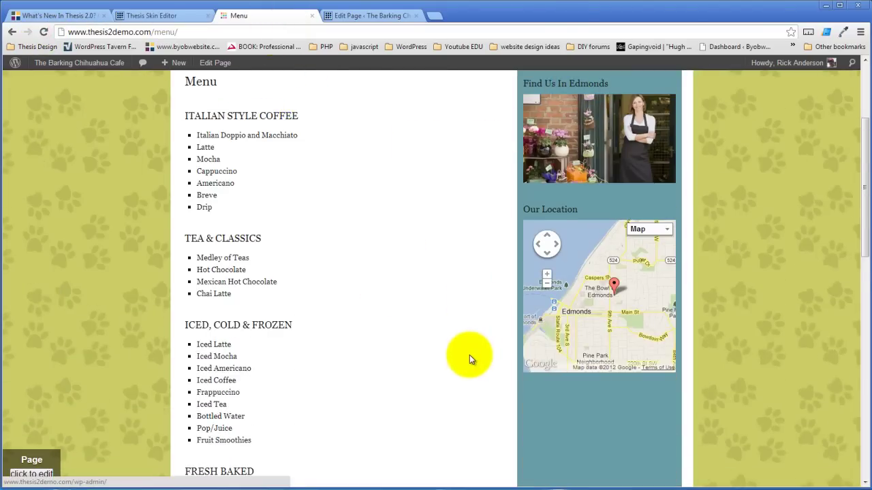
scroll(470, 355, up, 15)
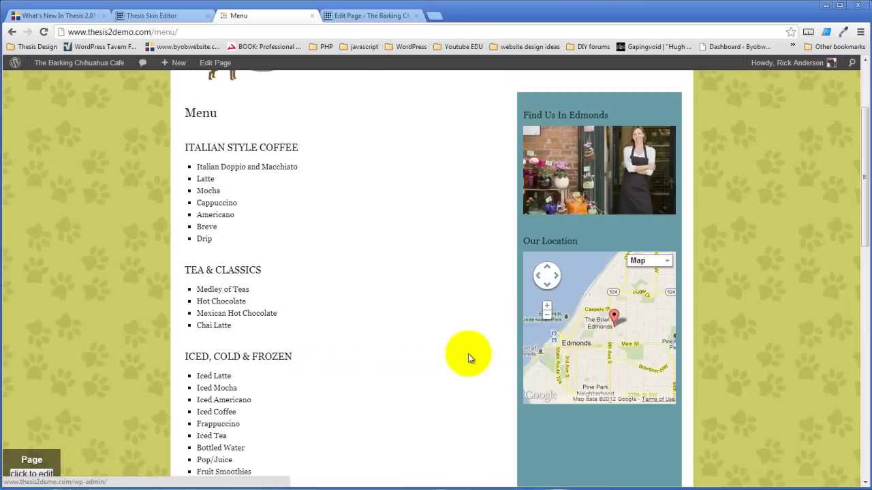
Step: Open the cafe site's front page and examine the page background behind its content and sidebar
click(278, 128)
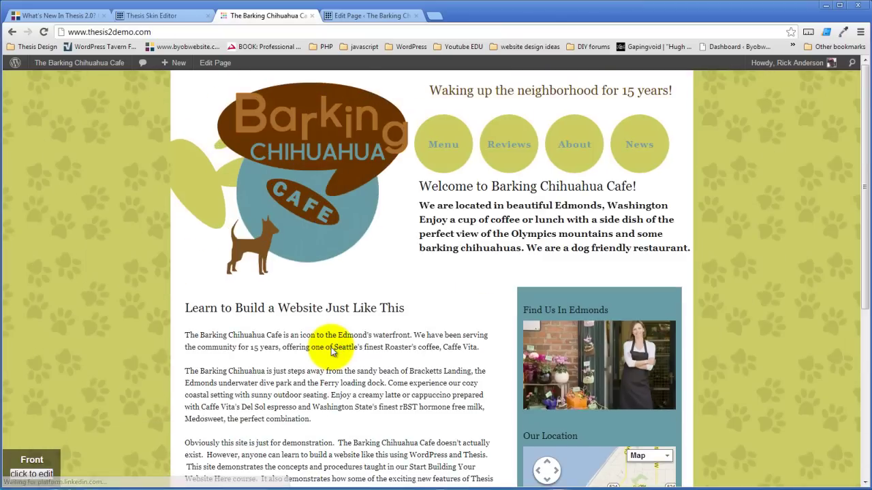
scroll(331, 349, down, 5)
scroll(331, 351, up, 5)
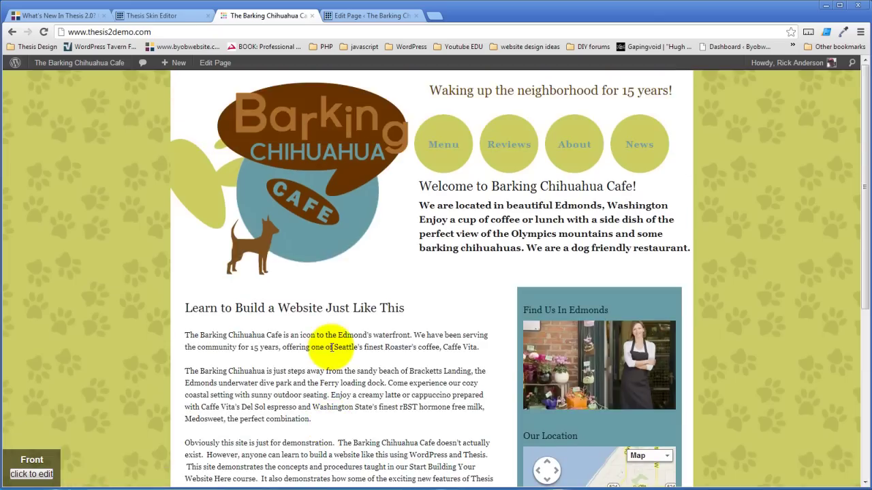